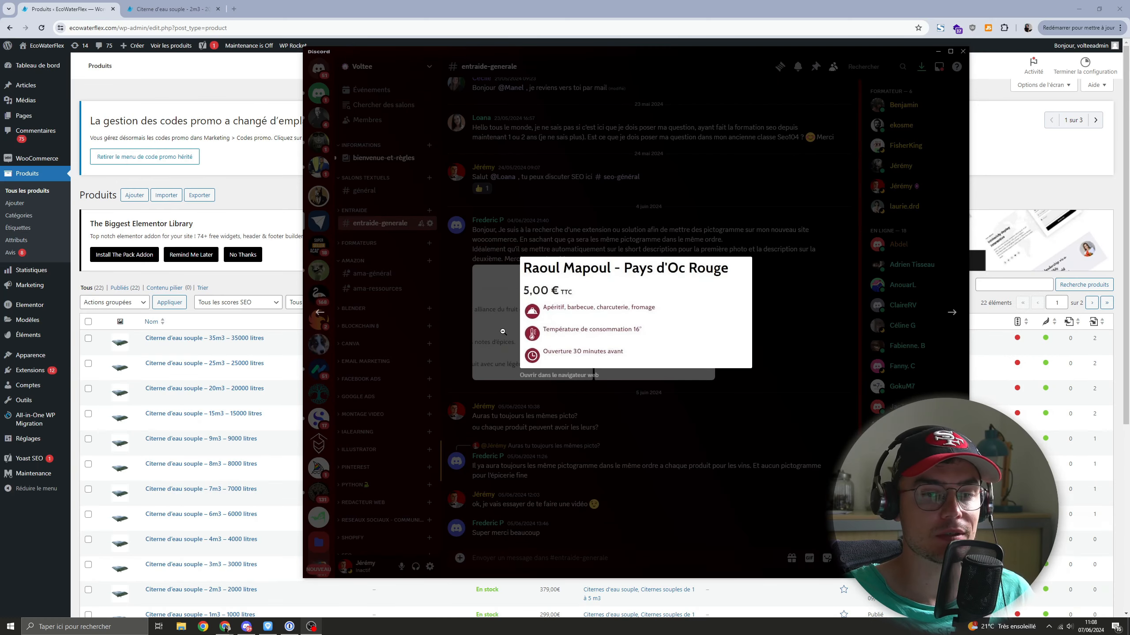
Step: Examine the two wine product reference images with pictograms in the Discord conversation, and return to the WordPress product list
left_click(503, 332)
left_click(566, 334)
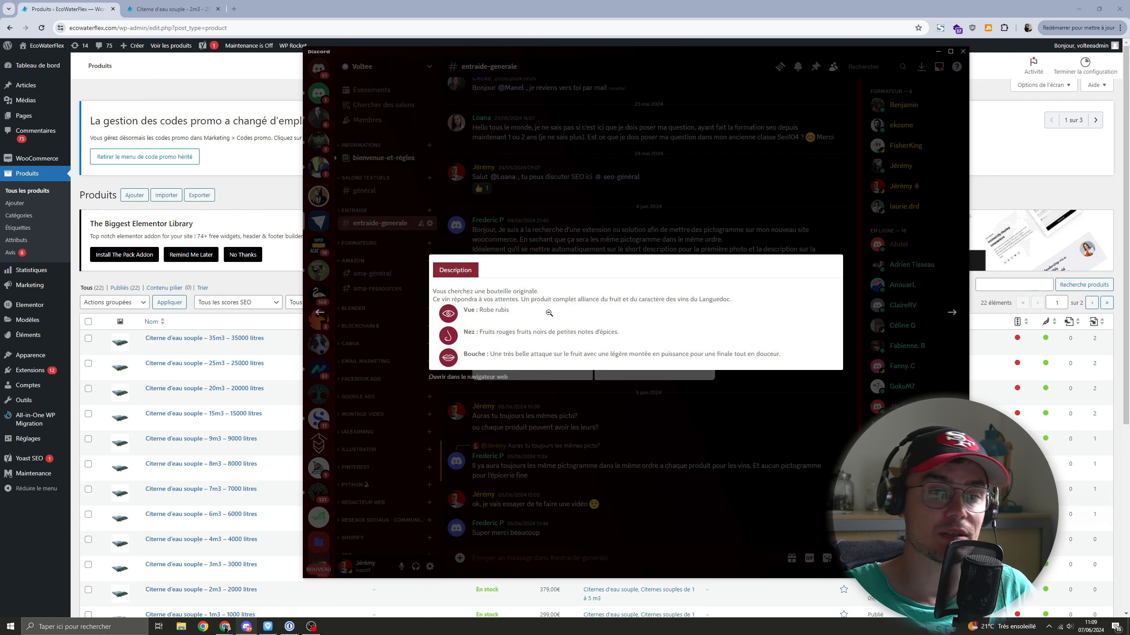
left_click(251, 276)
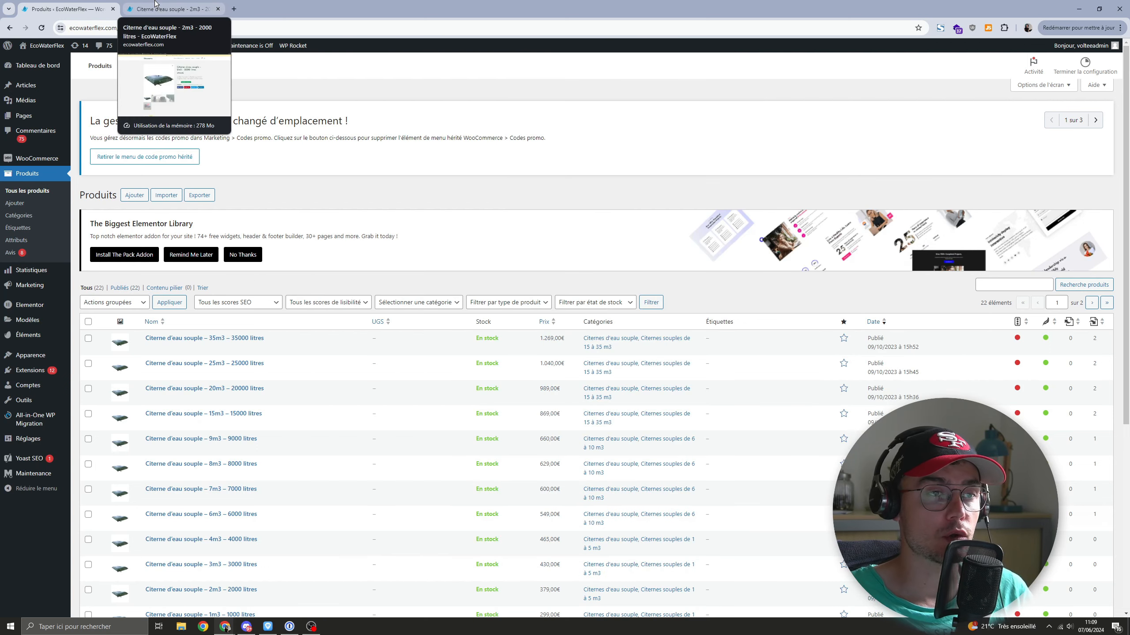
Step: Examine the live product page of the 2m3 – 2000 litres tank, from its short description and technical description to the similar products
left_click(156, 5)
scroll(449, 321, "down", 3)
scroll(356, 200, "up", 3)
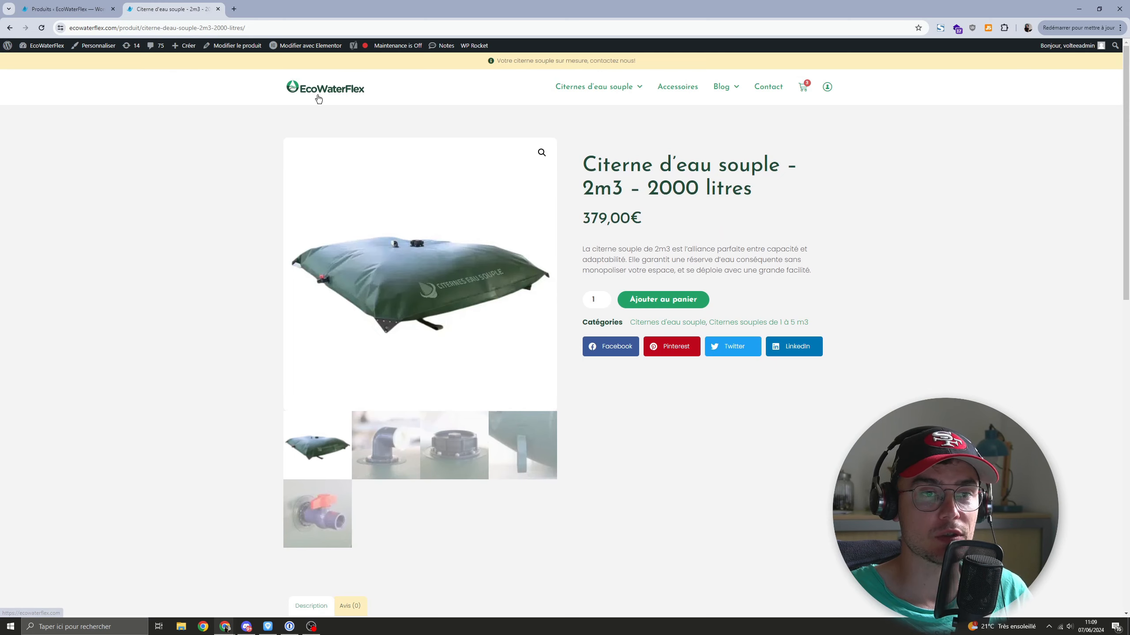
scroll(589, 231, "down", 7)
scroll(578, 338, "down", 5)
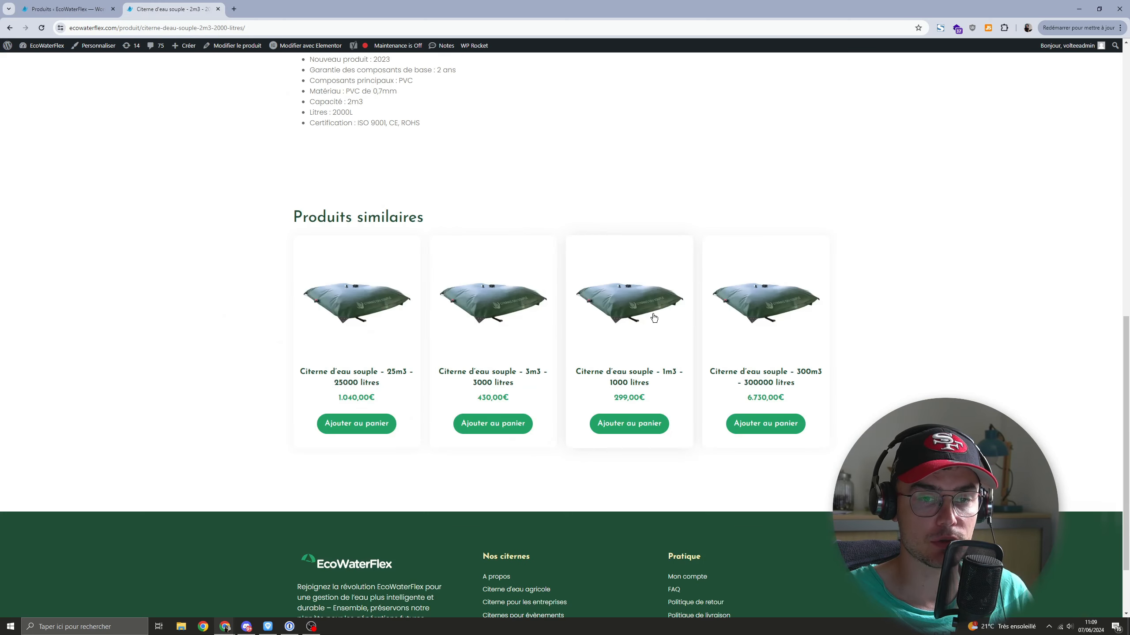
scroll(708, 447, "up", 10)
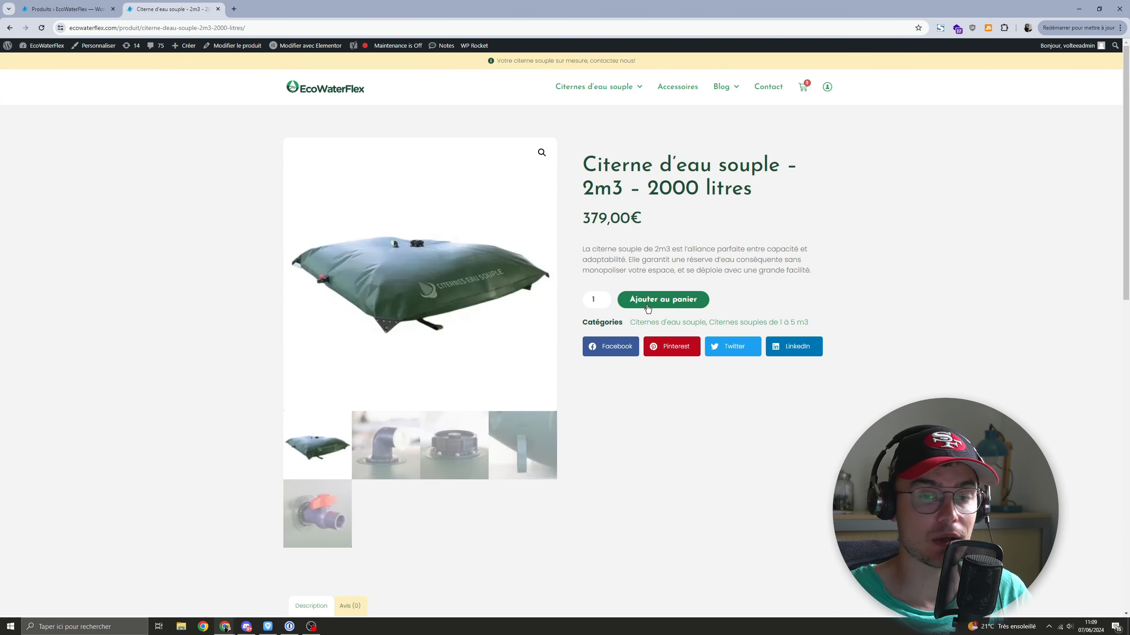
scroll(695, 440, "down", 8)
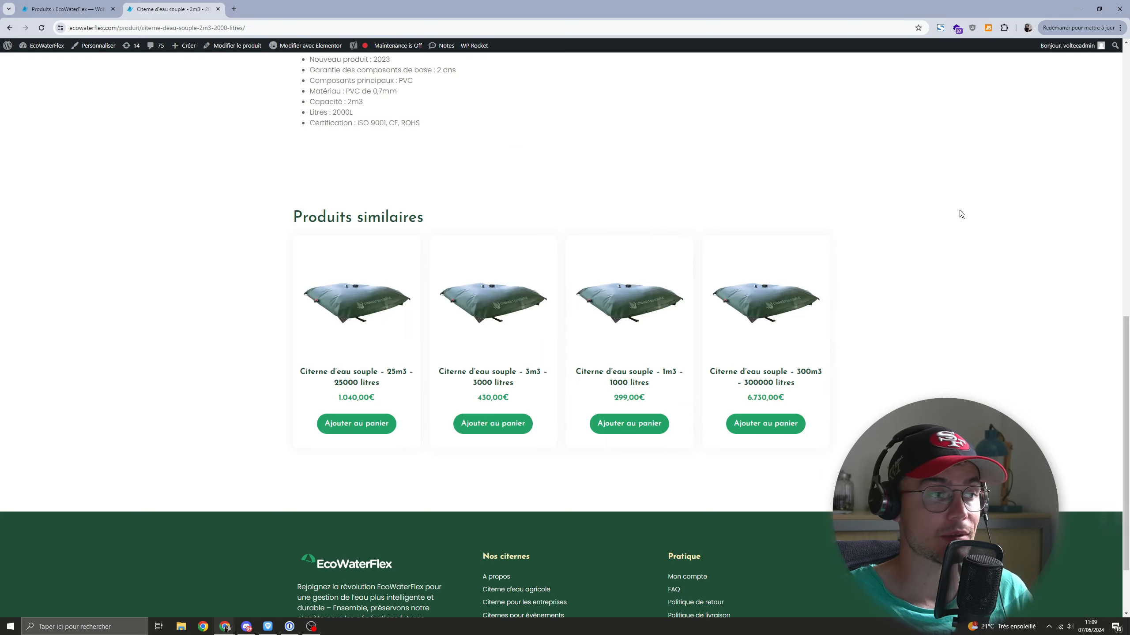
scroll(827, 223, "up", 8)
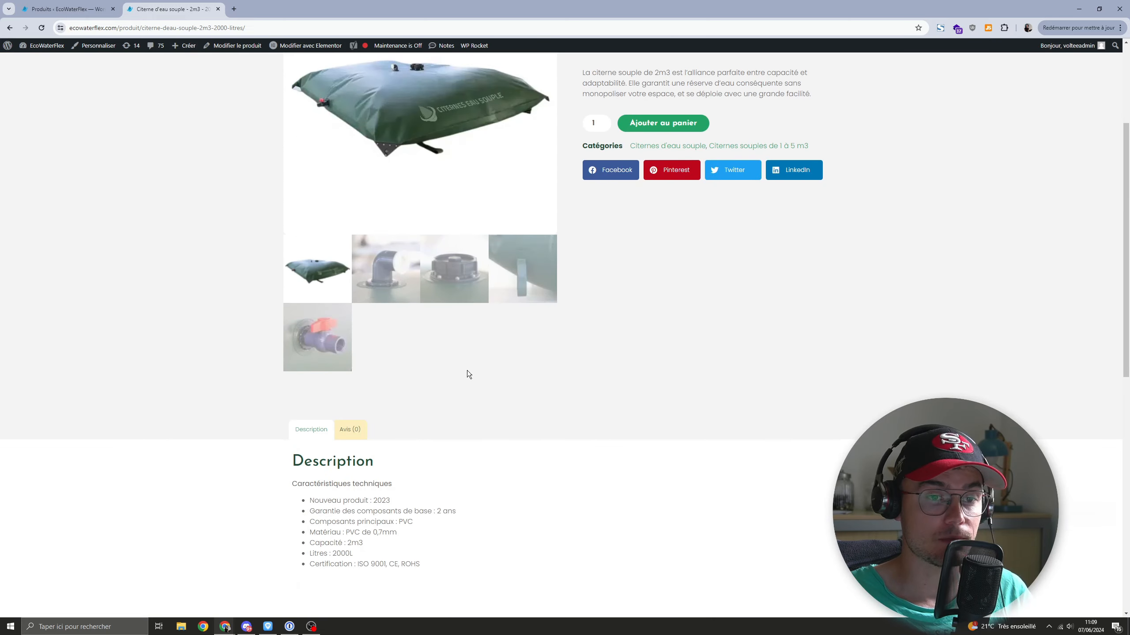
scroll(500, 354, "down", 1)
scroll(500, 353, "up", 5)
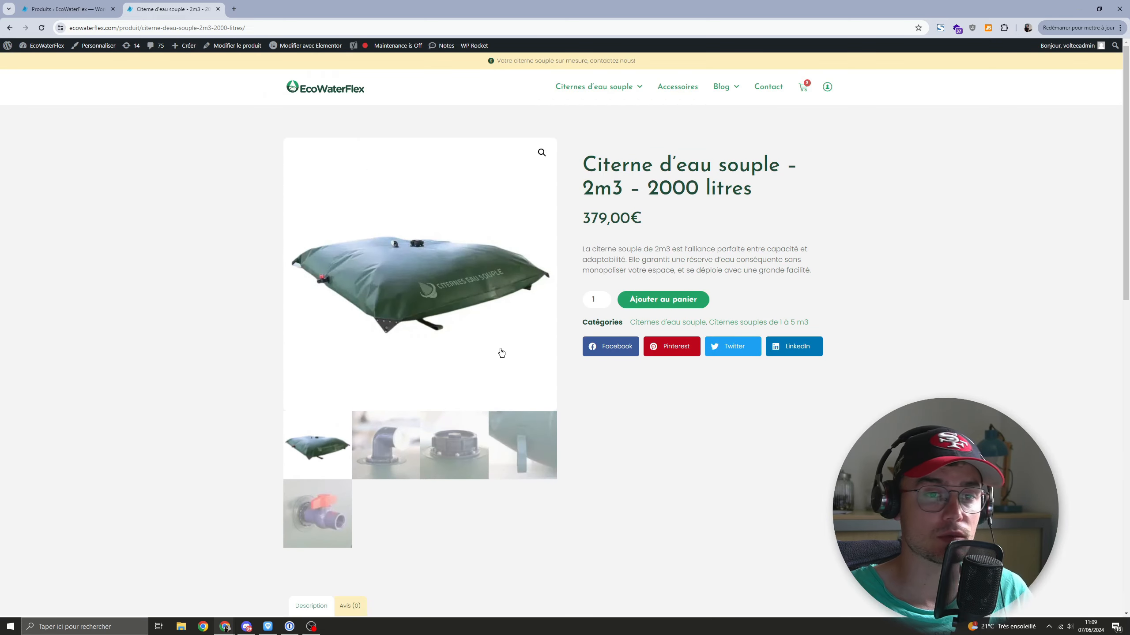
left_click(86, 13)
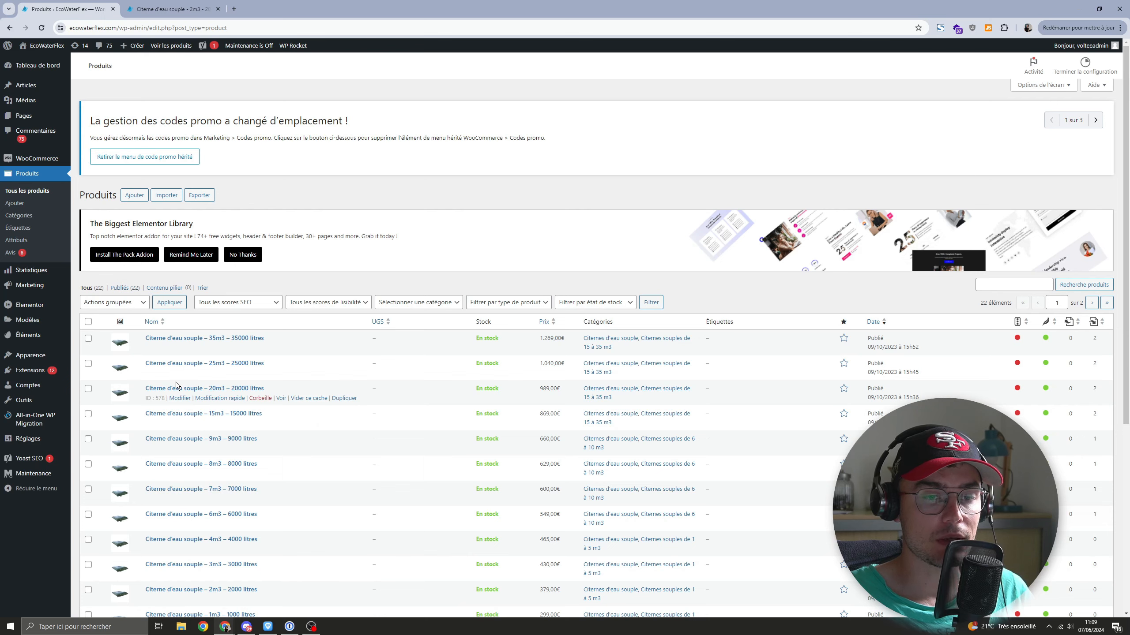
left_click(171, 8)
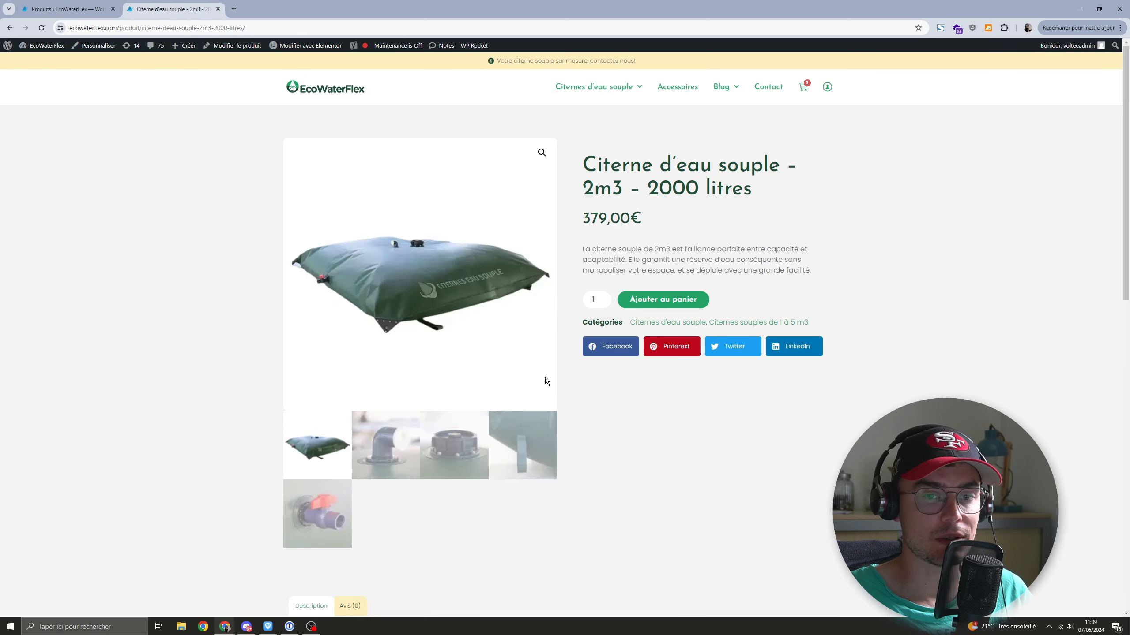
Step: Open the single product template "Elementor Produit unique #136" for editing from the Elementor theme builder
left_click(89, 9)
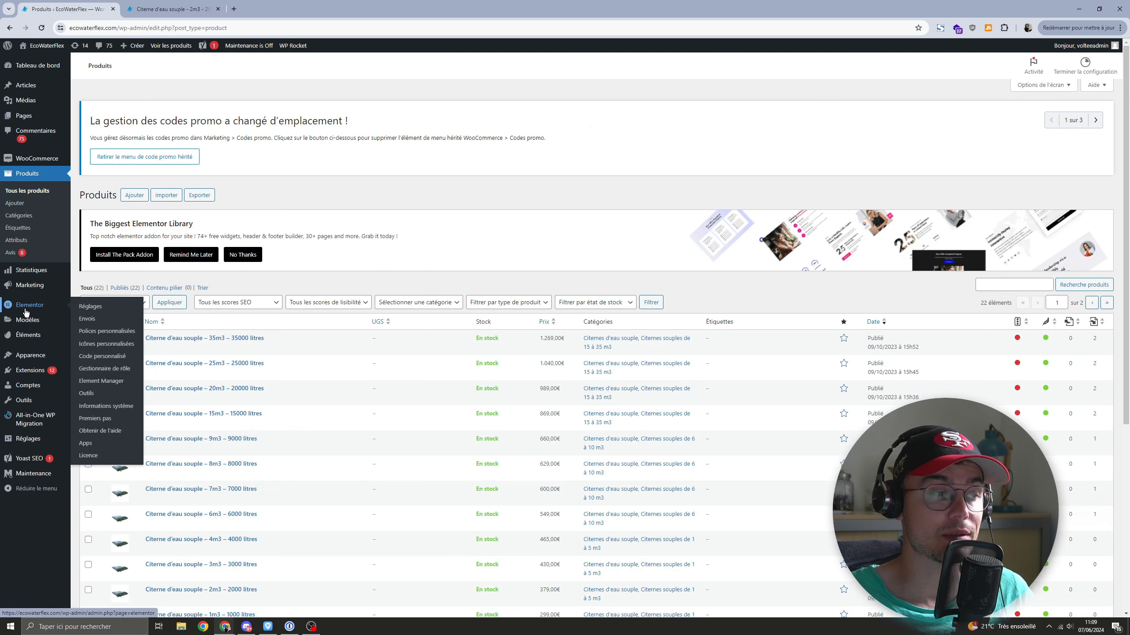
mouse_move(31, 332)
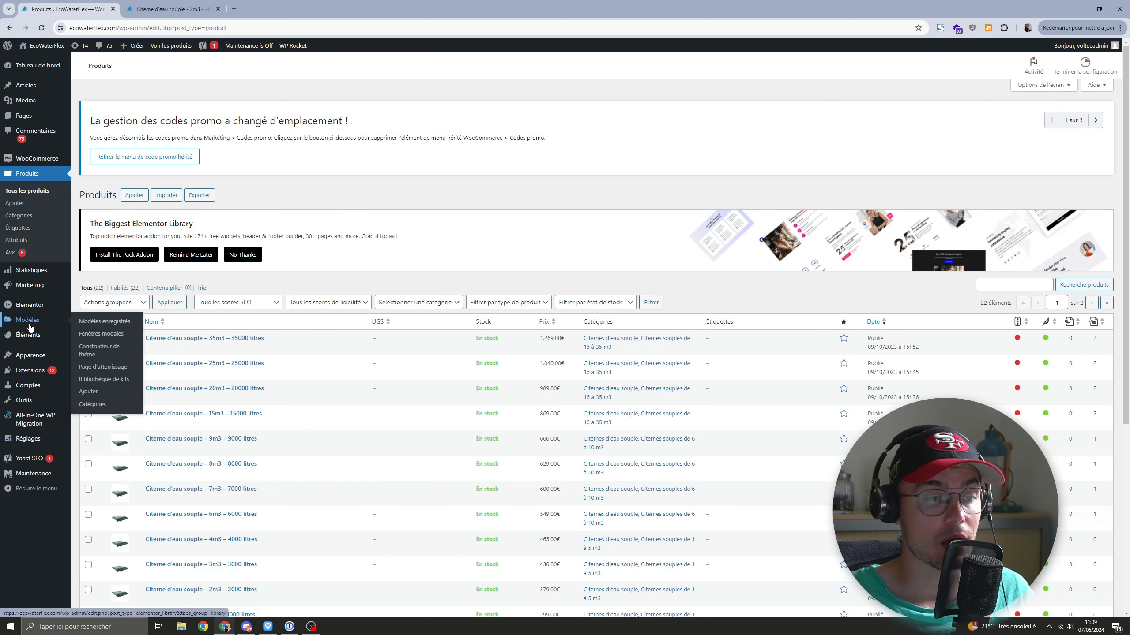
left_click(88, 352)
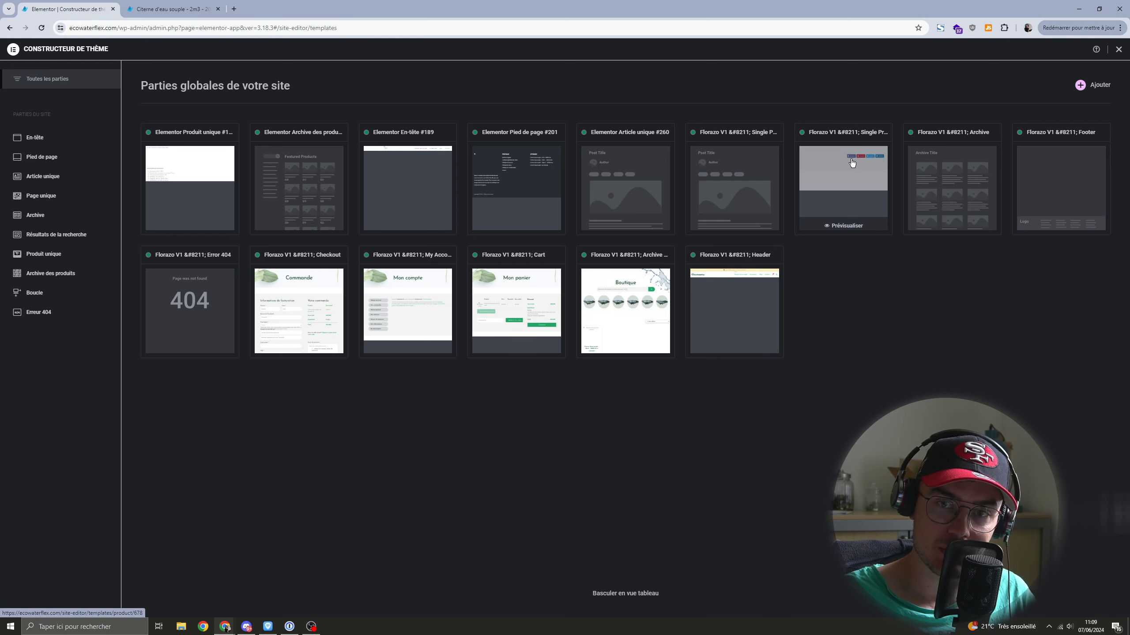
left_click(759, 172)
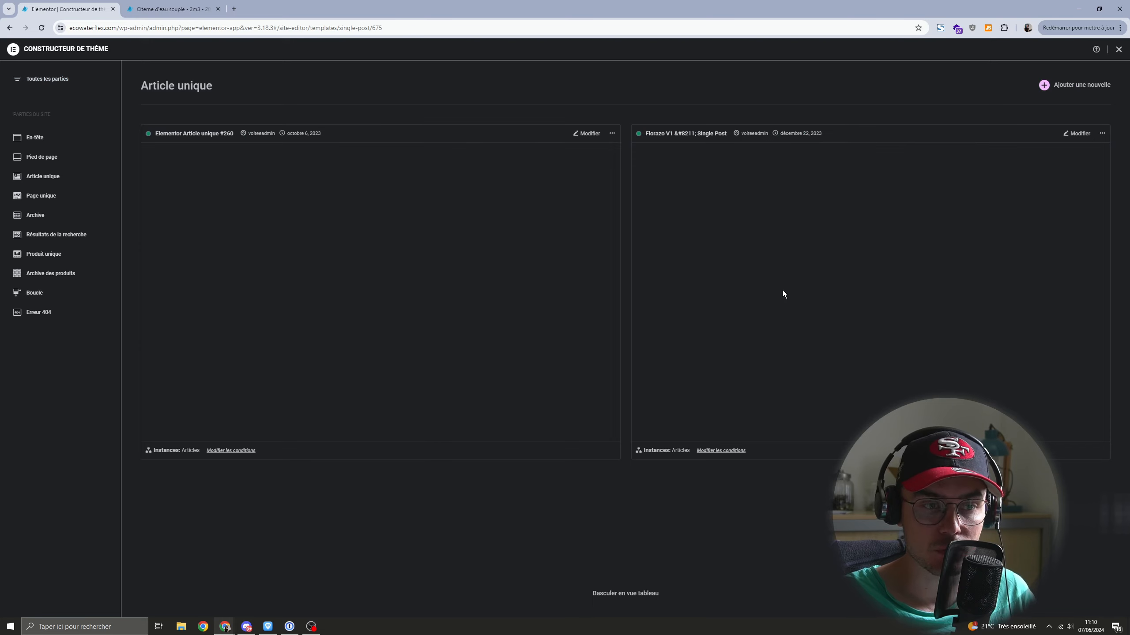
left_click(9, 28)
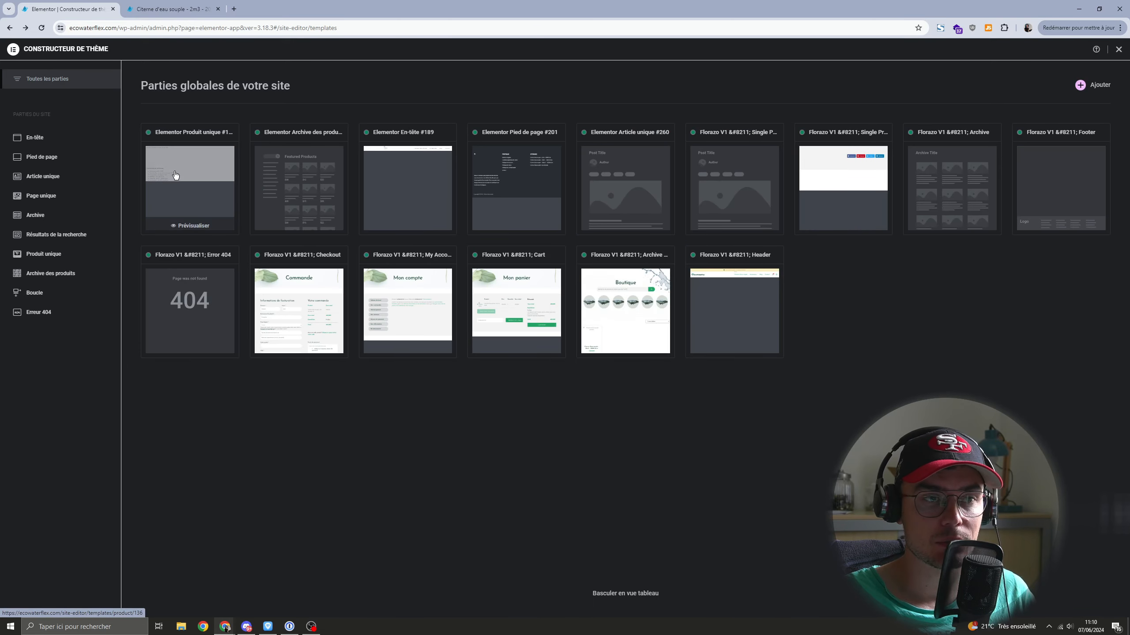
left_click(189, 194)
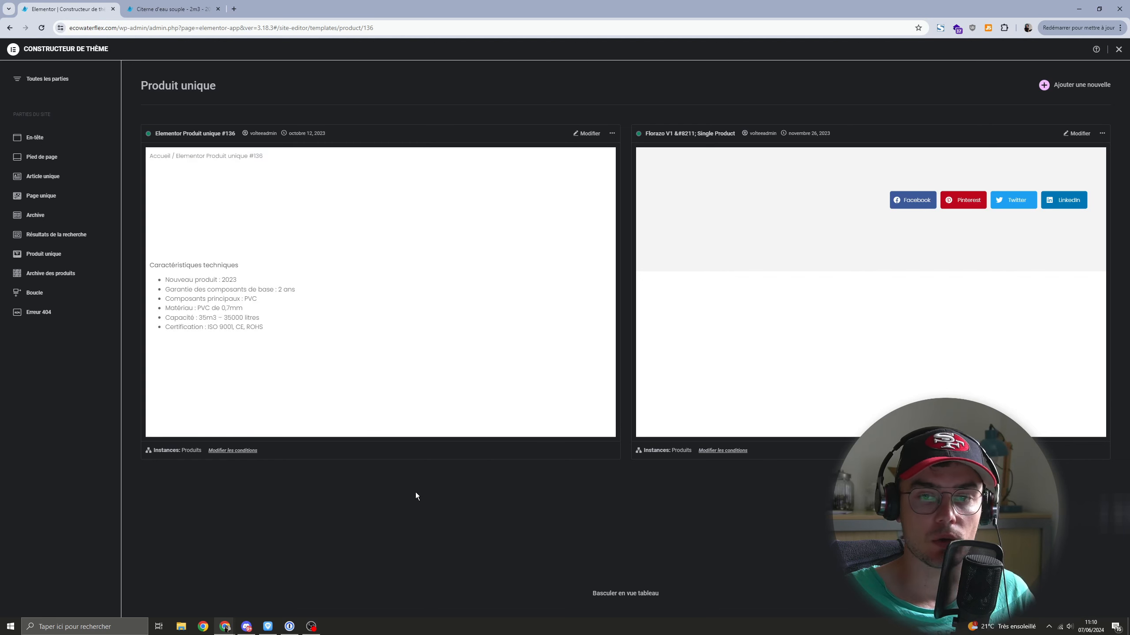
left_click(583, 134)
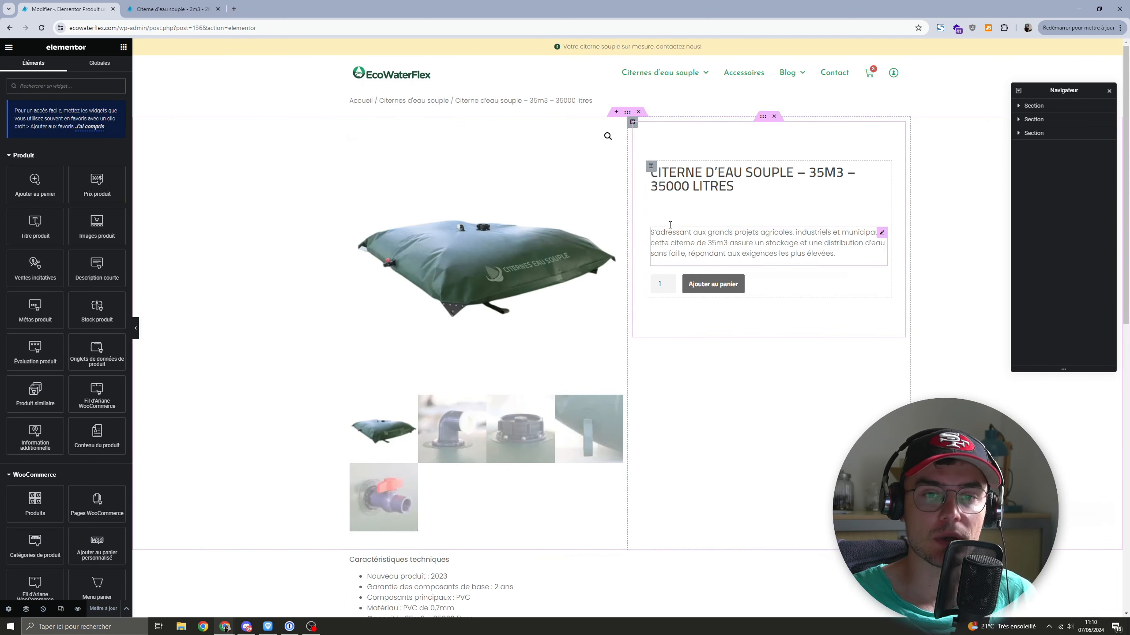
Step: Find the icon widgets, add an icon list below the add-to-cart button, and expand its first item's text and icon settings
scroll(729, 325, "down", 3)
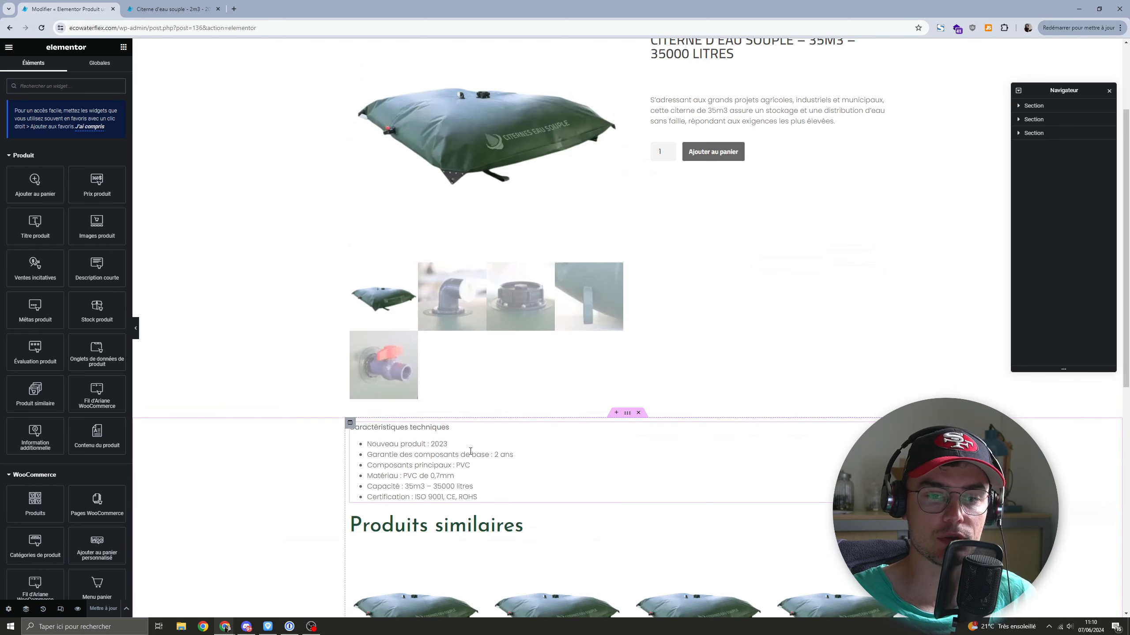
scroll(698, 209, "up", 1)
scroll(668, 201, "up", 1)
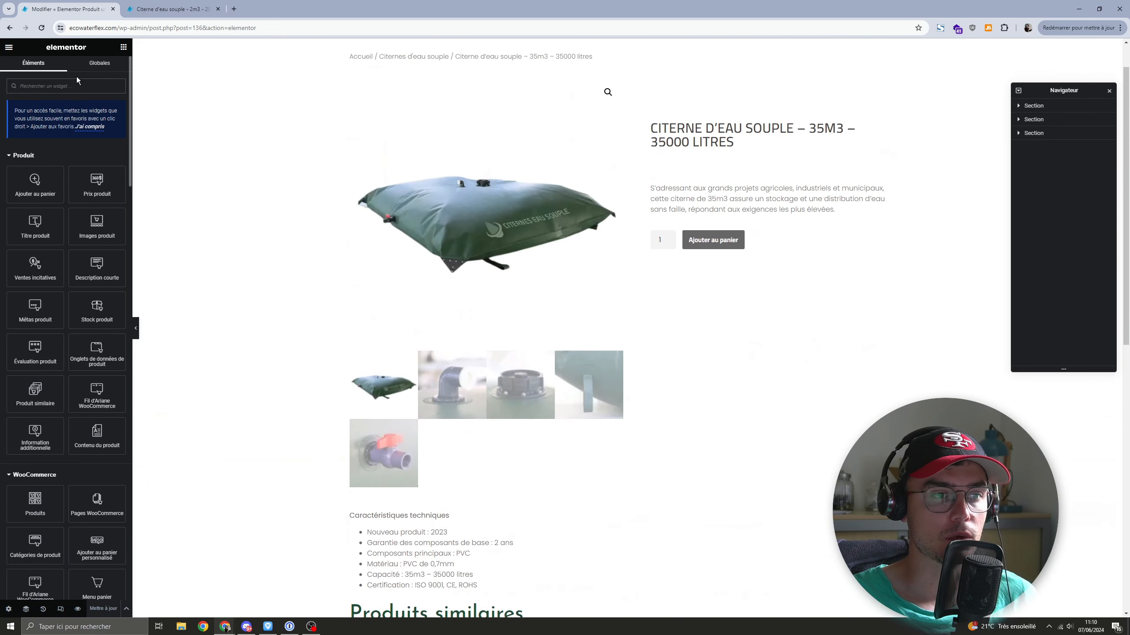
type("icon")
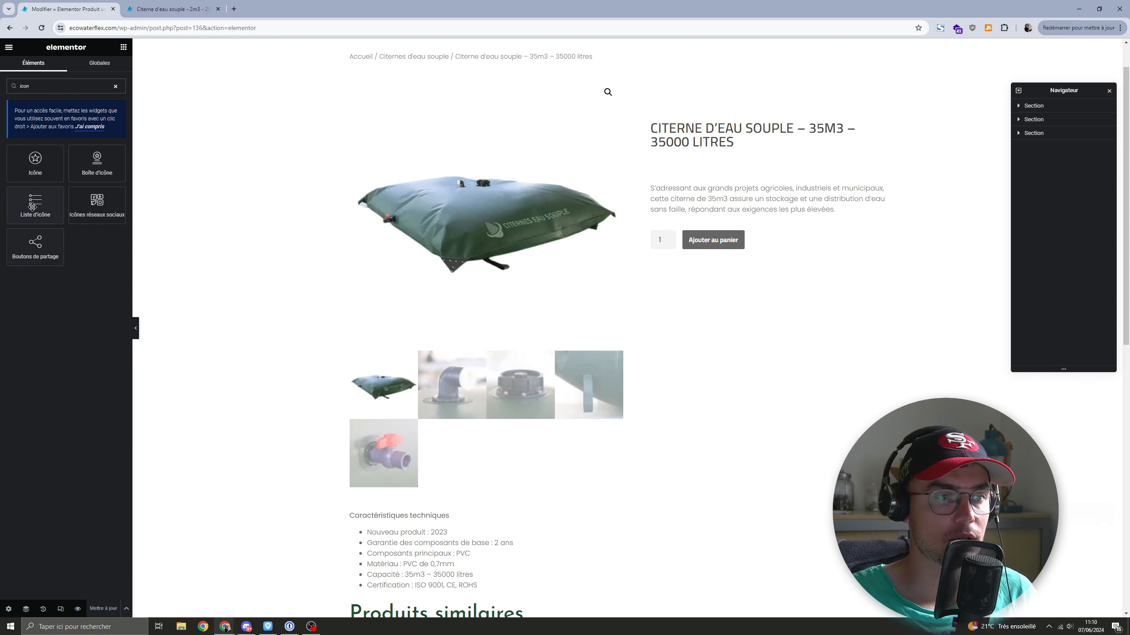
left_click_drag(35, 205, 696, 262)
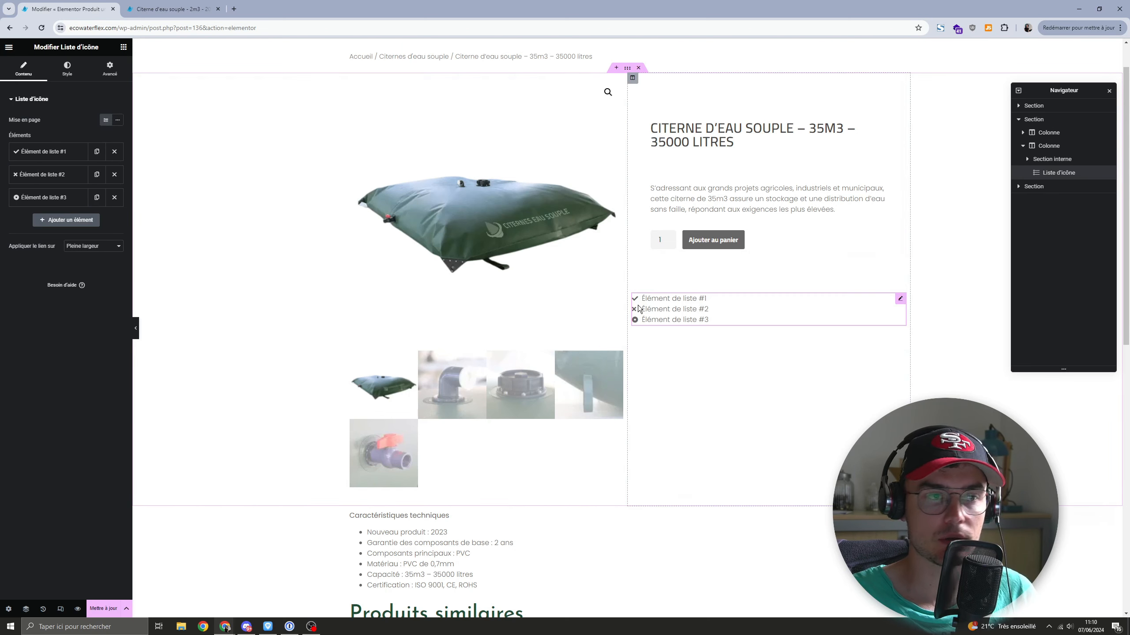
left_click(66, 154)
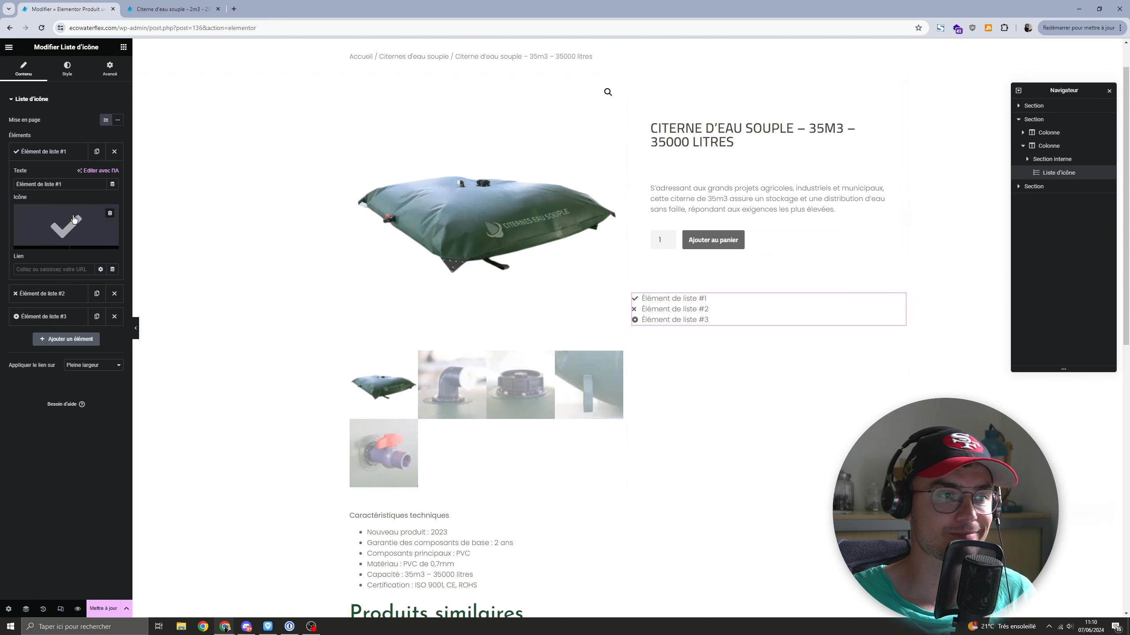
mouse_move(73, 228)
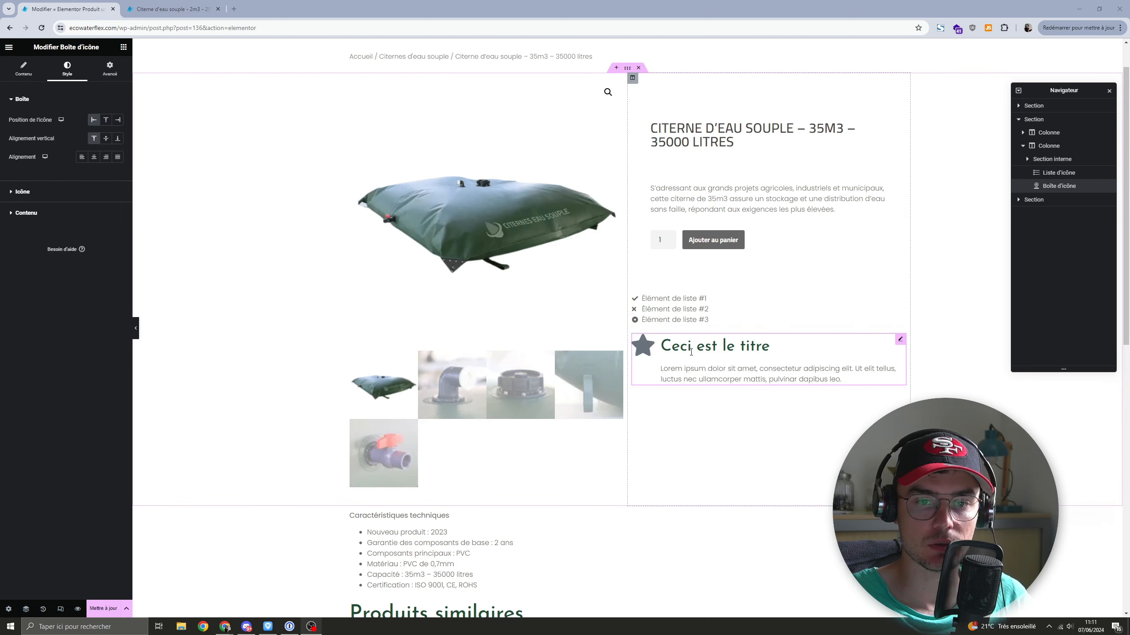
Step: Review the first icon list item's icon options and delete the icon box placed below the list
left_click(693, 307)
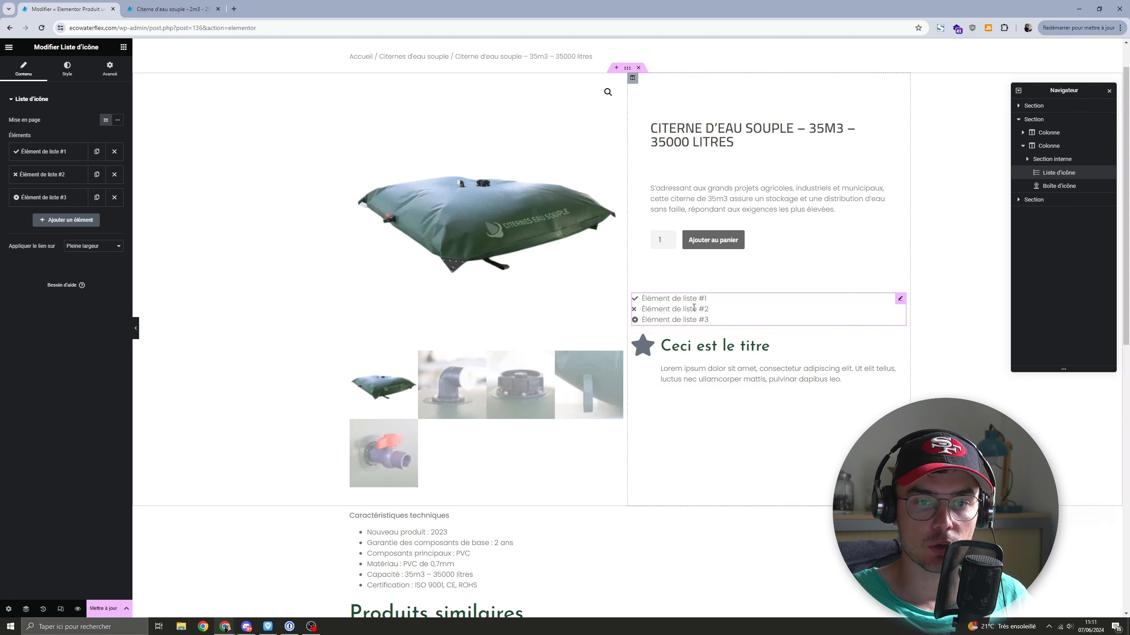
left_click(43, 152)
mouse_move(60, 219)
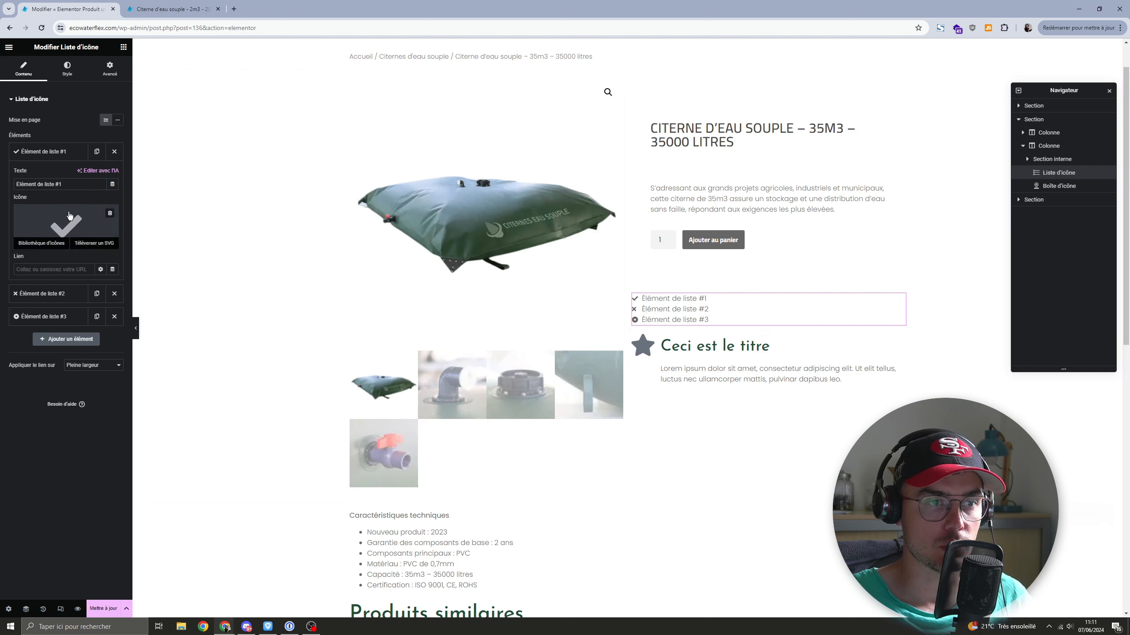
right_click(724, 375)
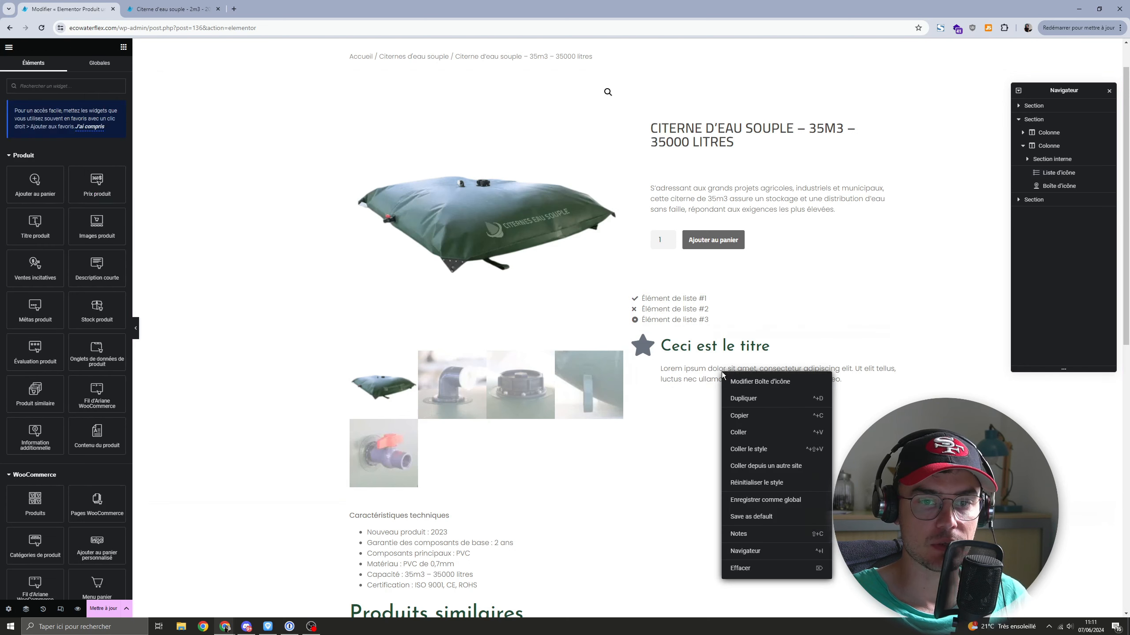
left_click(758, 568)
Step: Style the icon list's icons with a size of 21 px and a gap of 3 px, and clear the vertical position adjustment
left_click(671, 309)
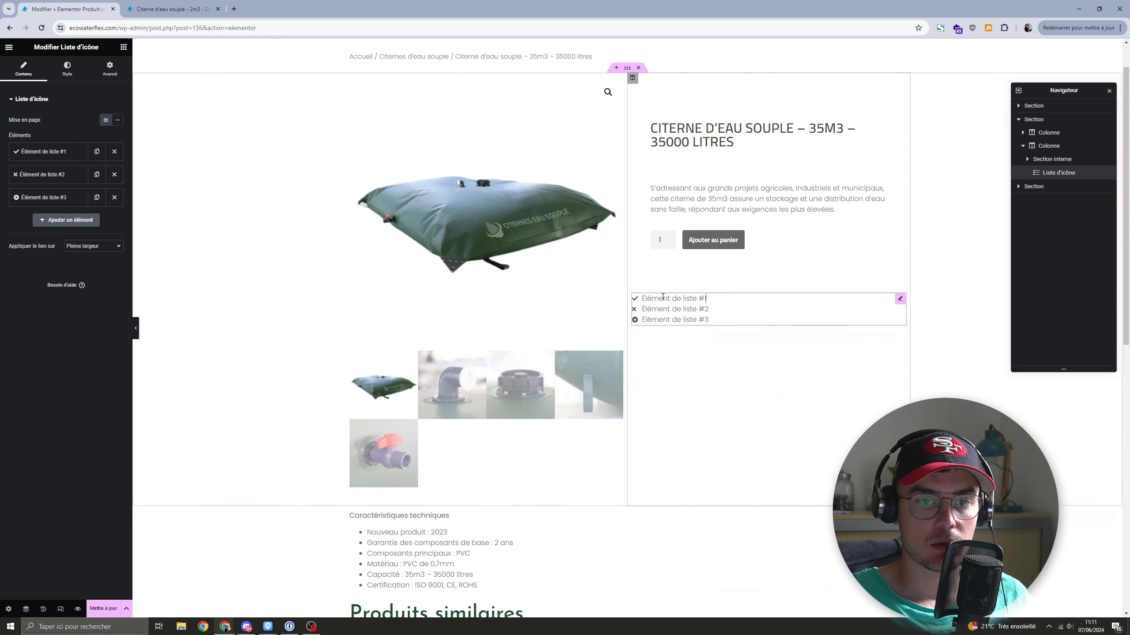
left_click(66, 71)
left_click(27, 210)
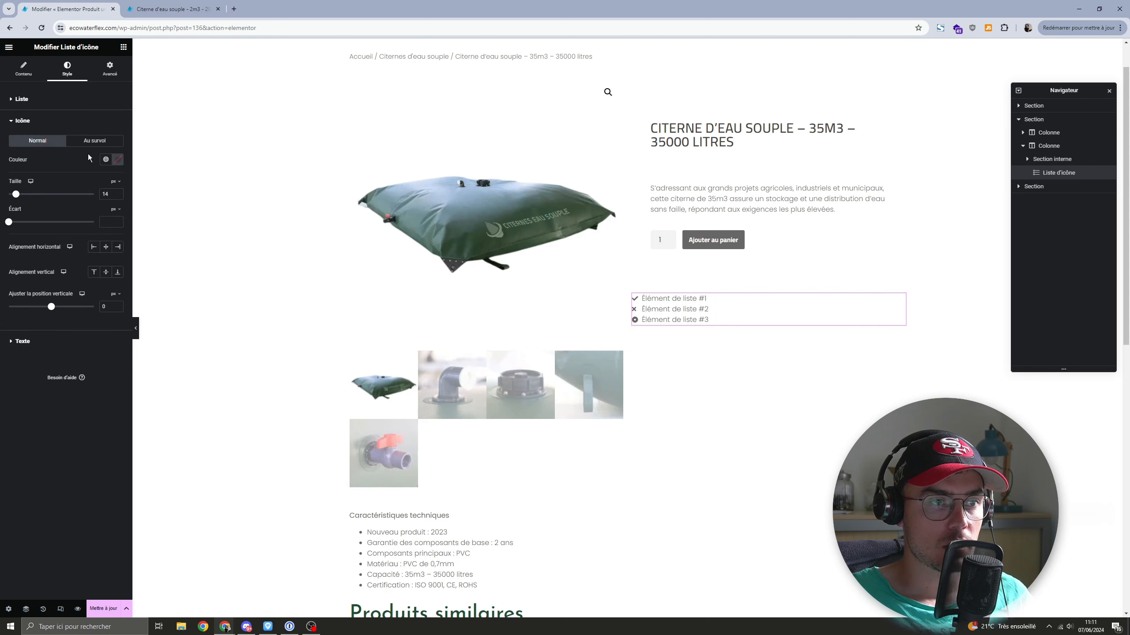
left_click_drag(16, 194, 14, 221)
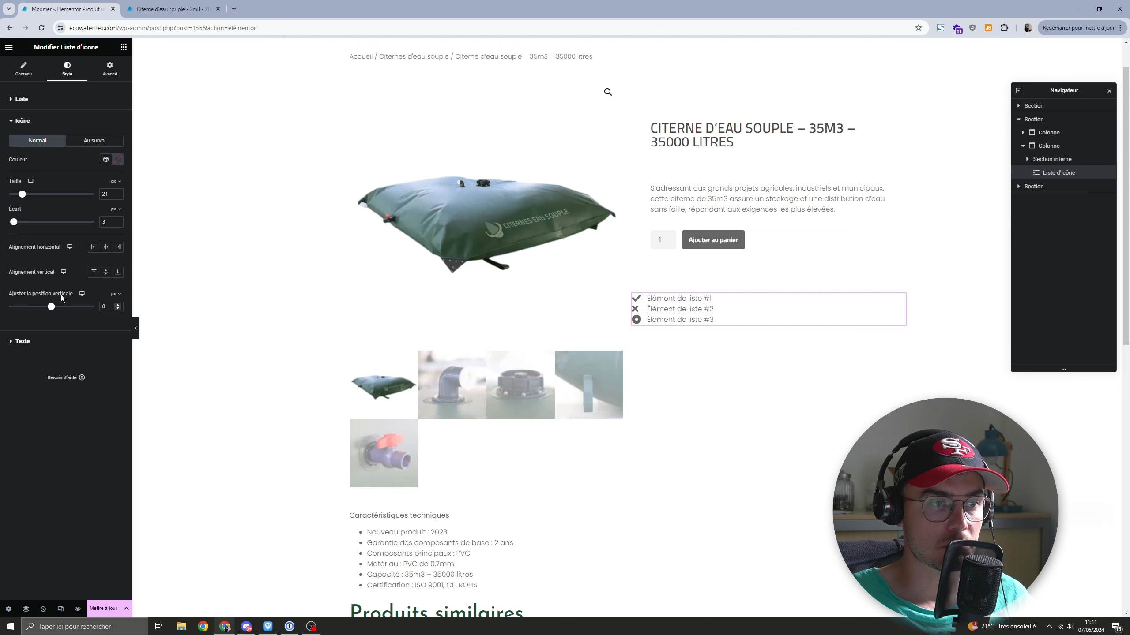
left_click_drag(51, 310, 57, 308)
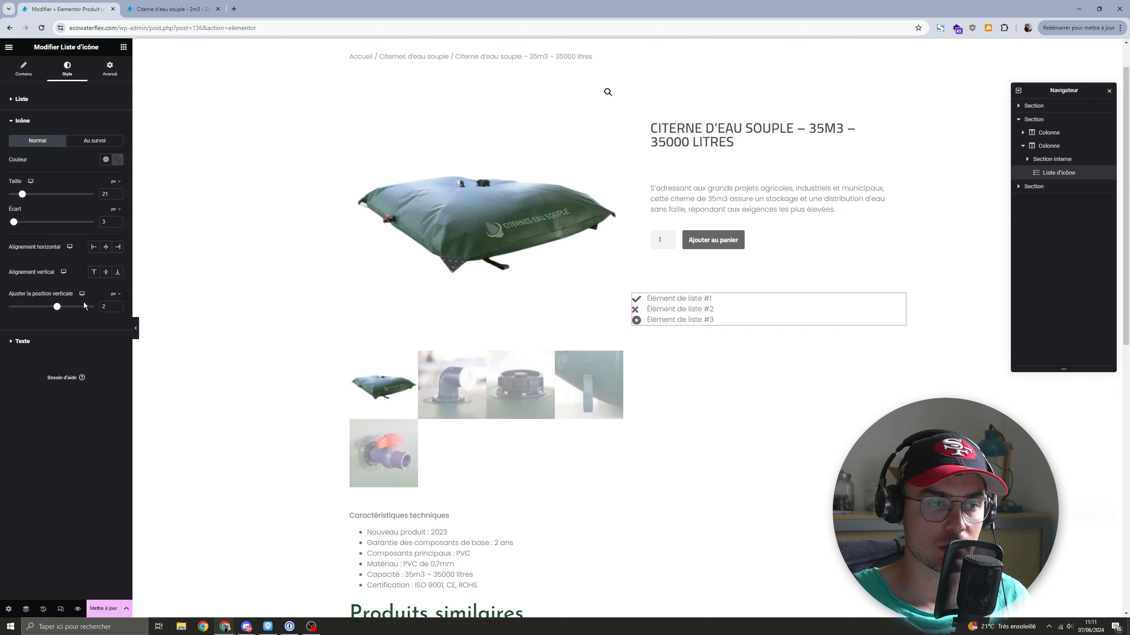
key("BackSpace")
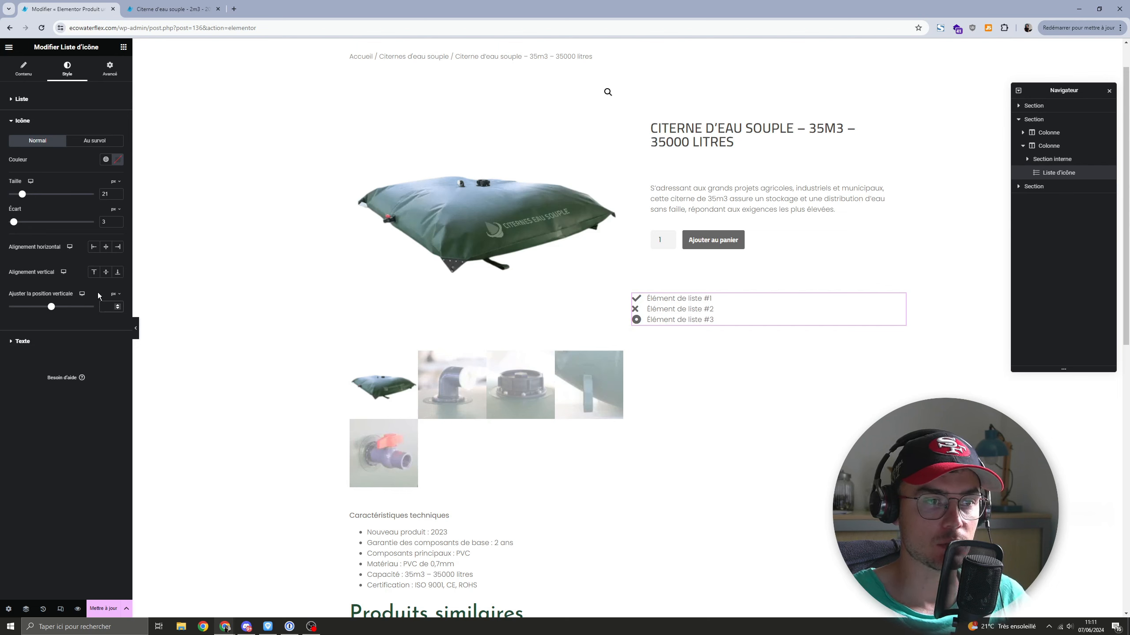
Step: Set the icon list's text typography to a size of 25 px and a line height of 41 px
left_click(80, 343)
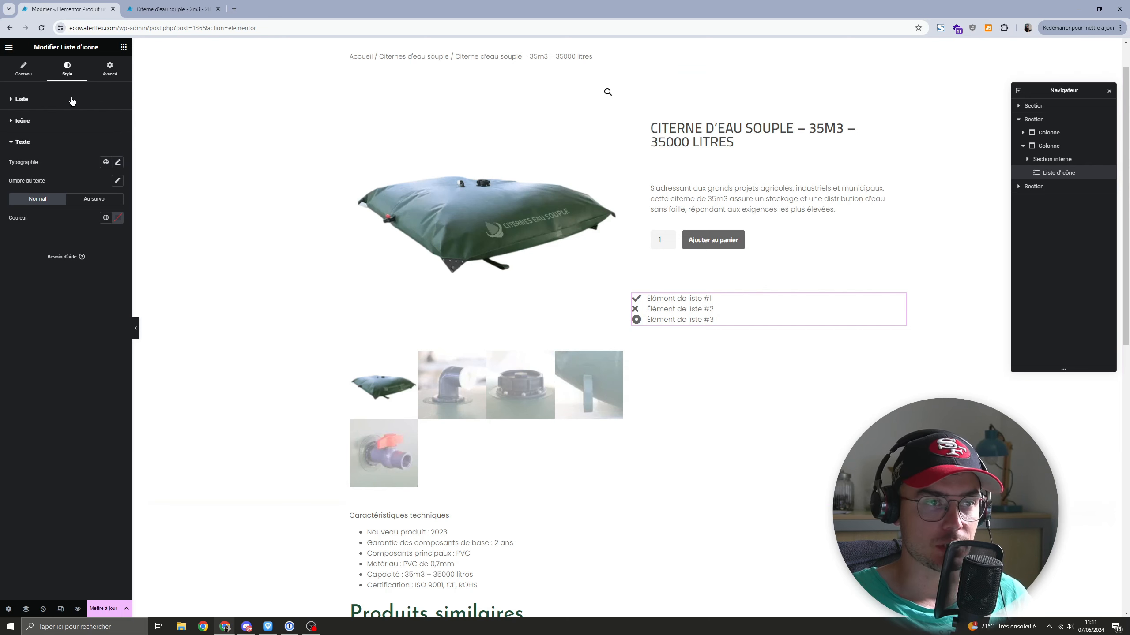
left_click(118, 162)
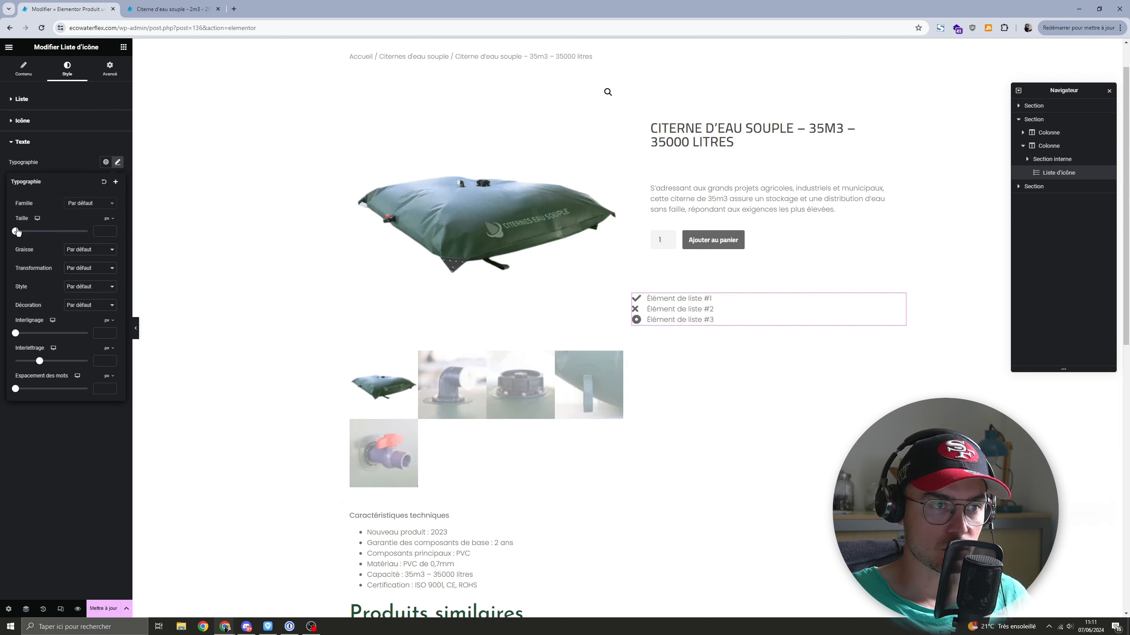
left_click_drag(17, 232, 39, 231)
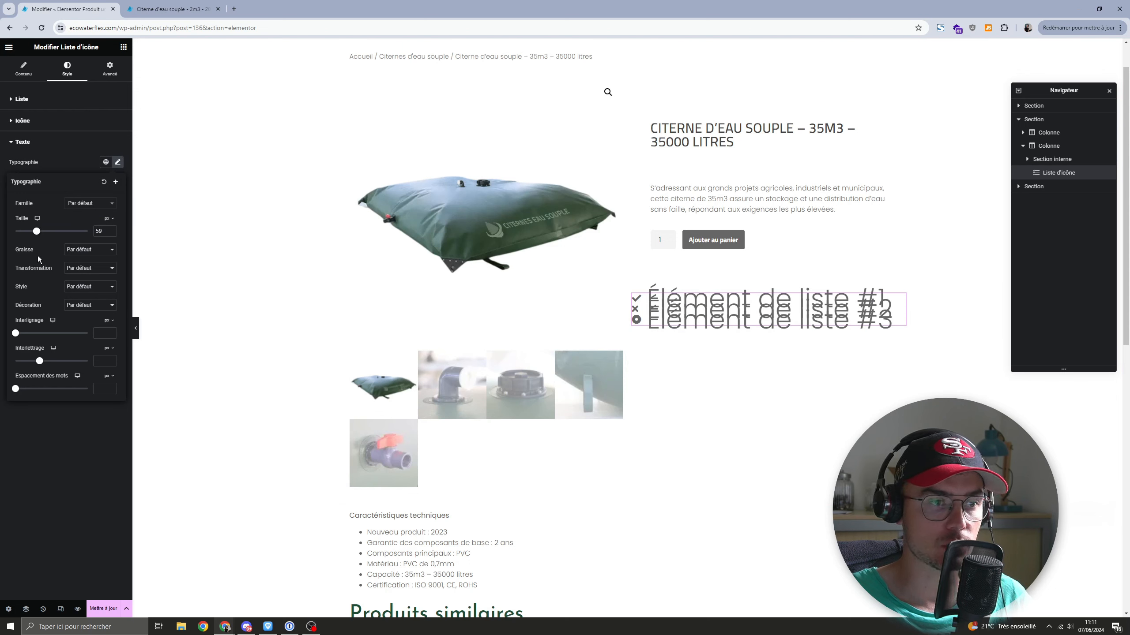
left_click_drag(15, 333, 74, 336)
left_click_drag(36, 232, 23, 236)
left_click_drag(69, 336, 44, 335)
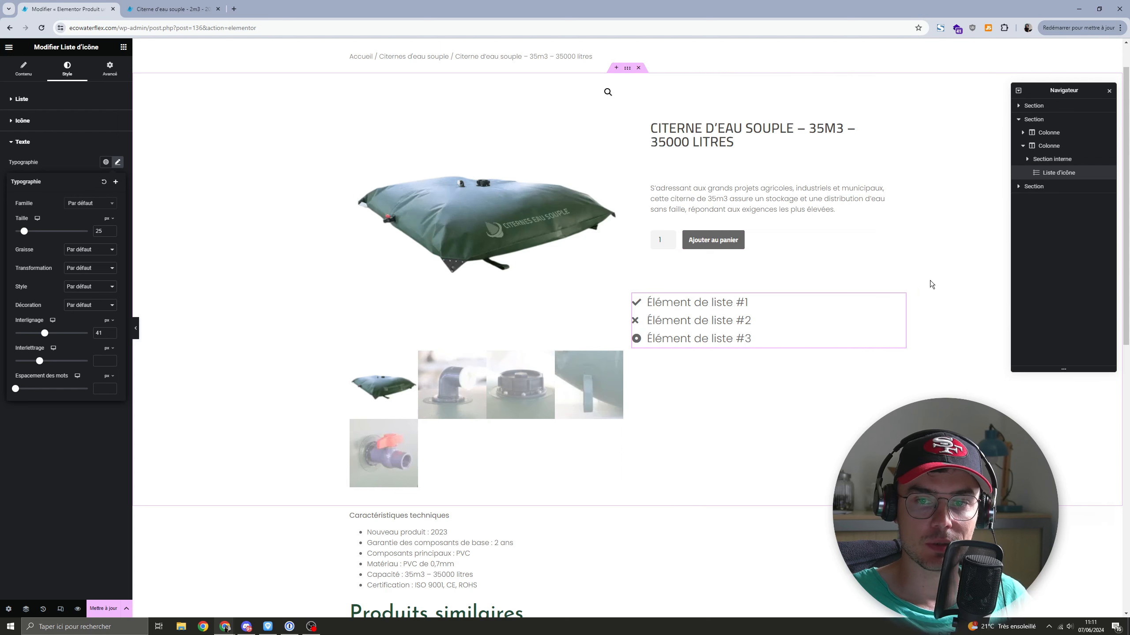
Step: Move the icon list into the inner section's column directly under the add-to-cart widget, and view the example pictograms in Discord
left_click_drag(900, 299, 829, 245)
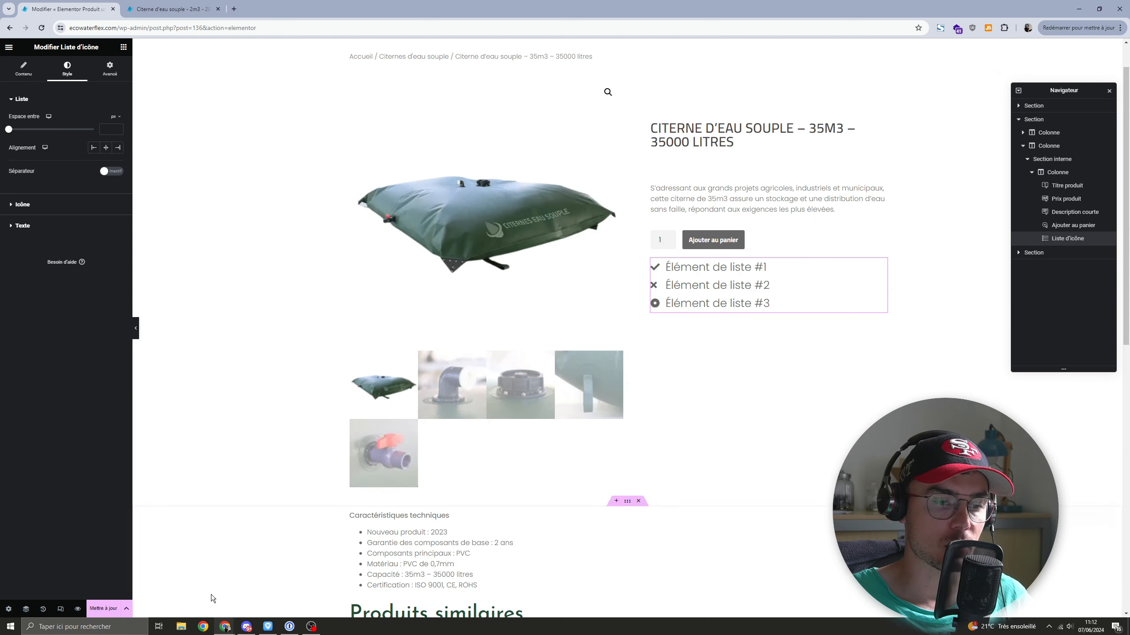
left_click(246, 627)
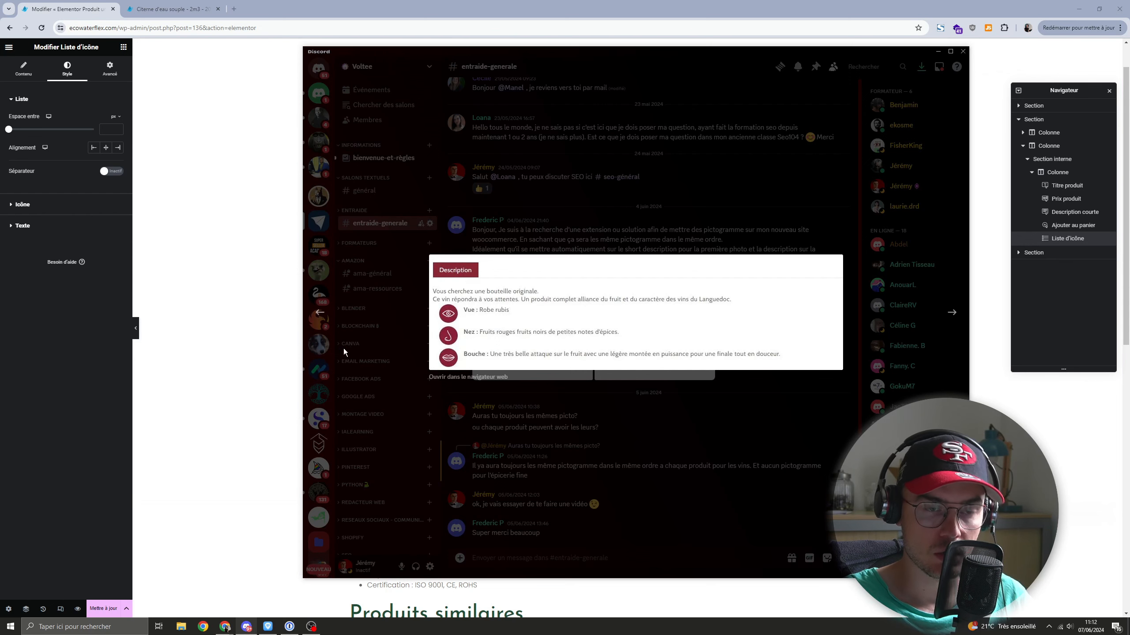
left_click(275, 376)
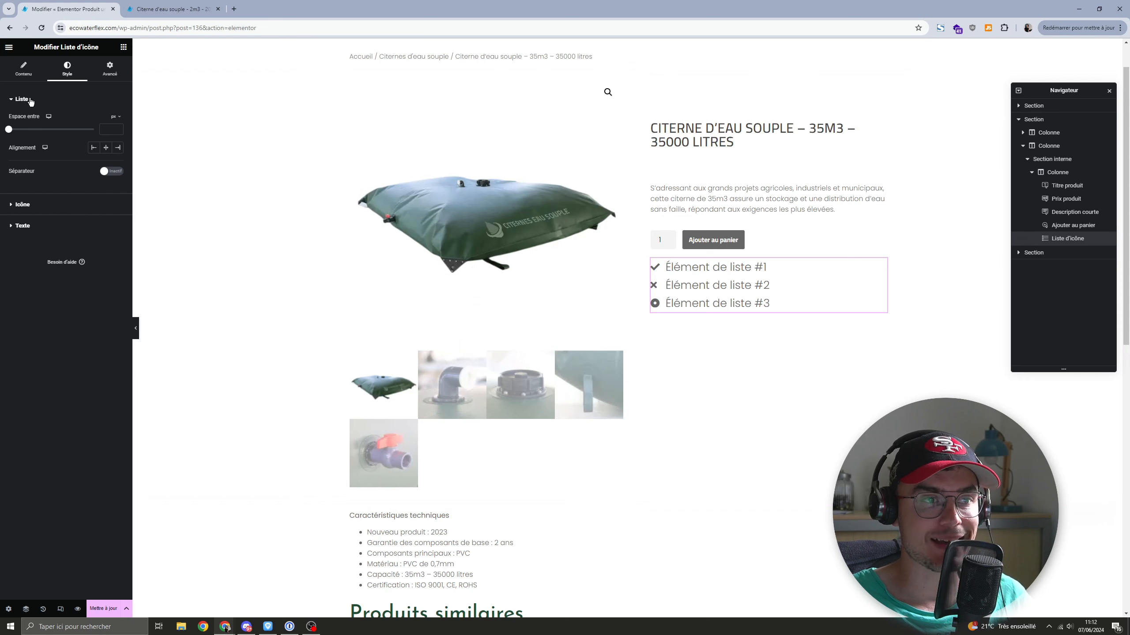
left_click(27, 204)
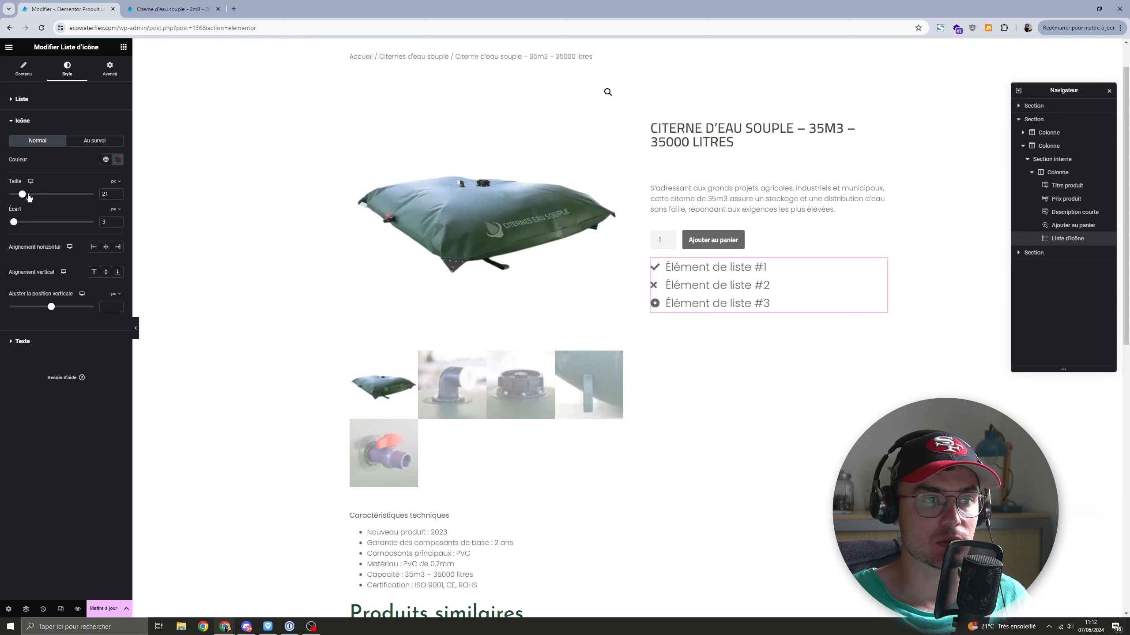
Step: Replace the first list item's icon with the circled downward chevron from the icon library
left_click(657, 266)
left_click(66, 150)
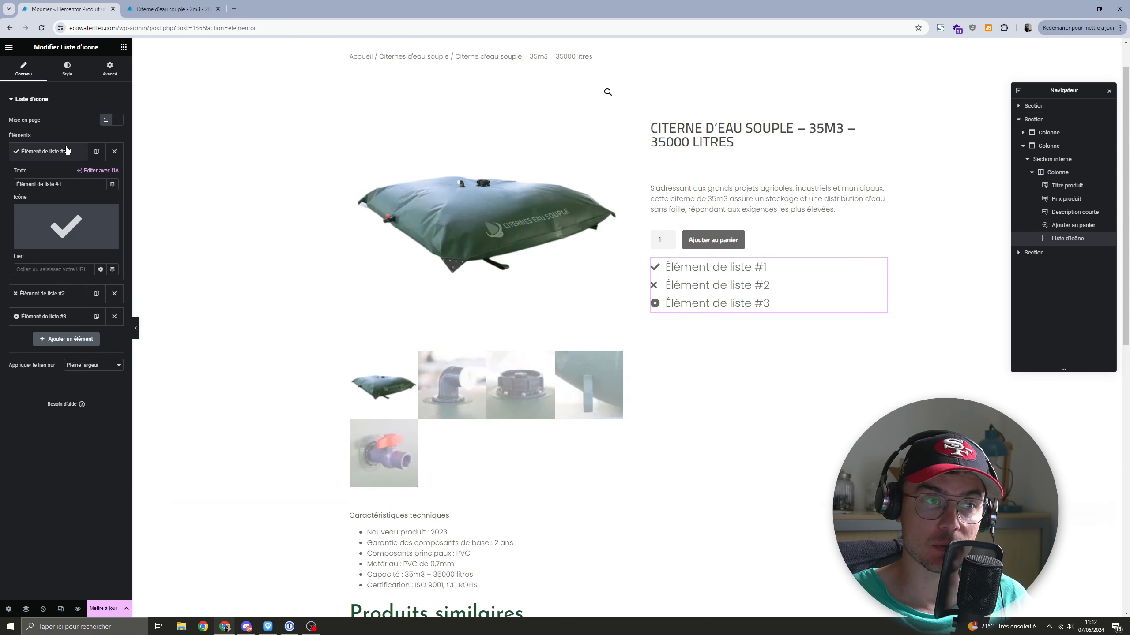
mouse_move(68, 222)
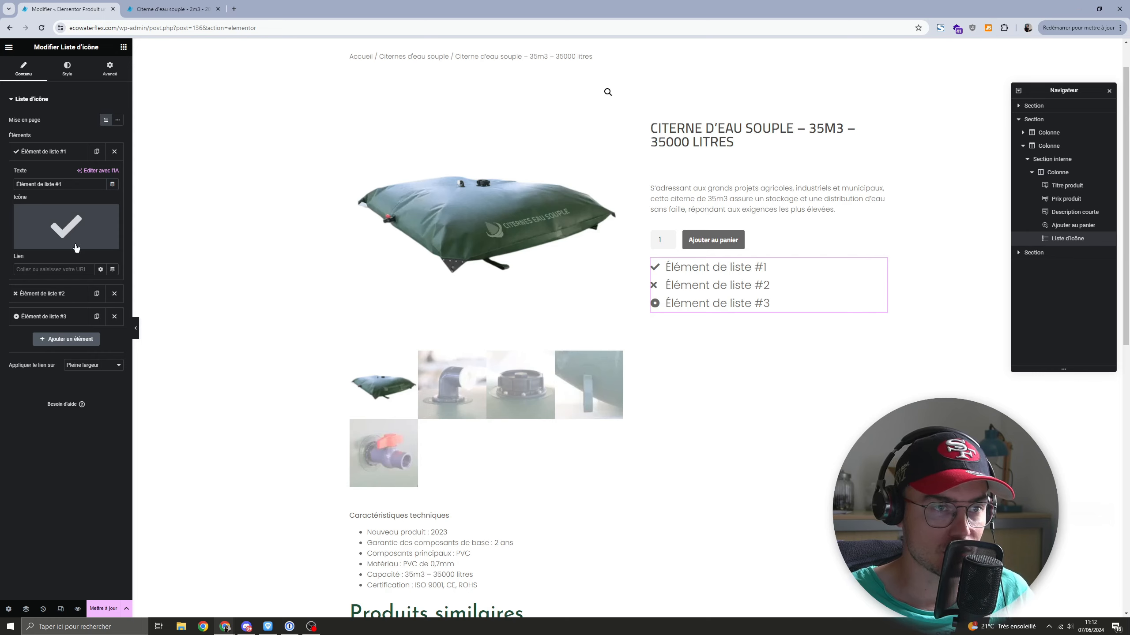
left_click(41, 243)
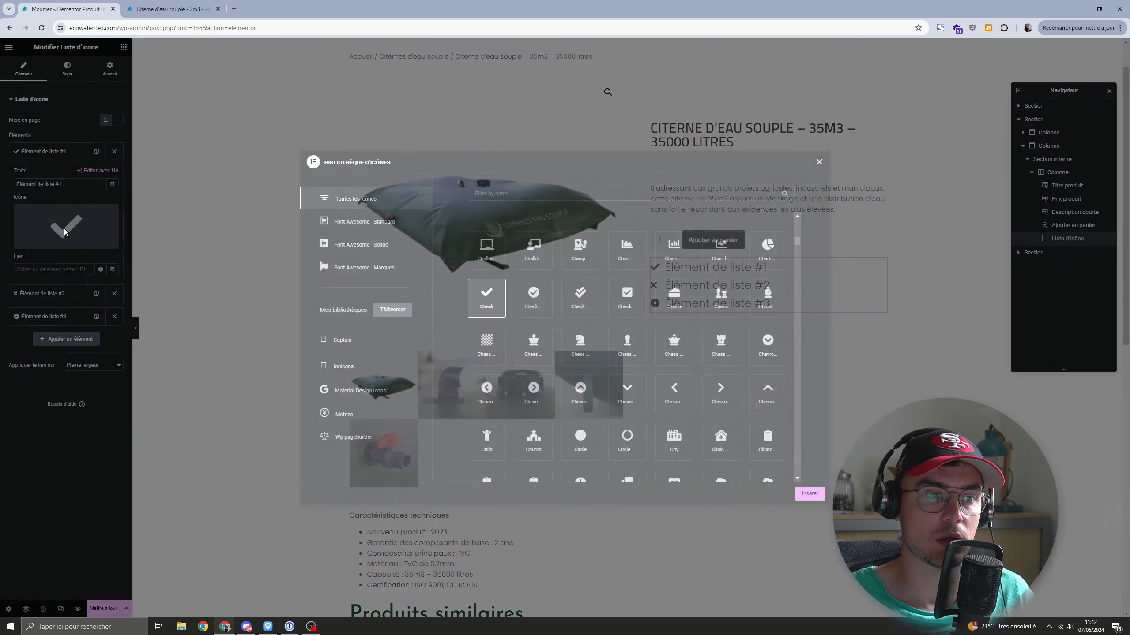
left_click(769, 346)
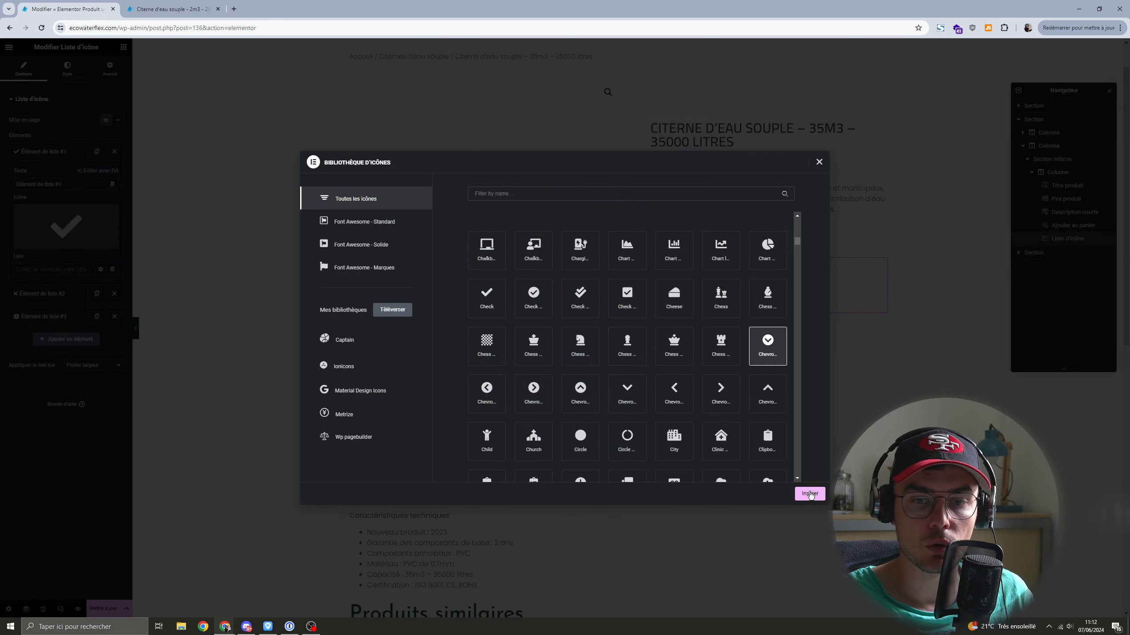
left_click(809, 494)
Step: Replace the second list item's icon with a circular icon from the brand icons in the icon library
left_click(62, 294)
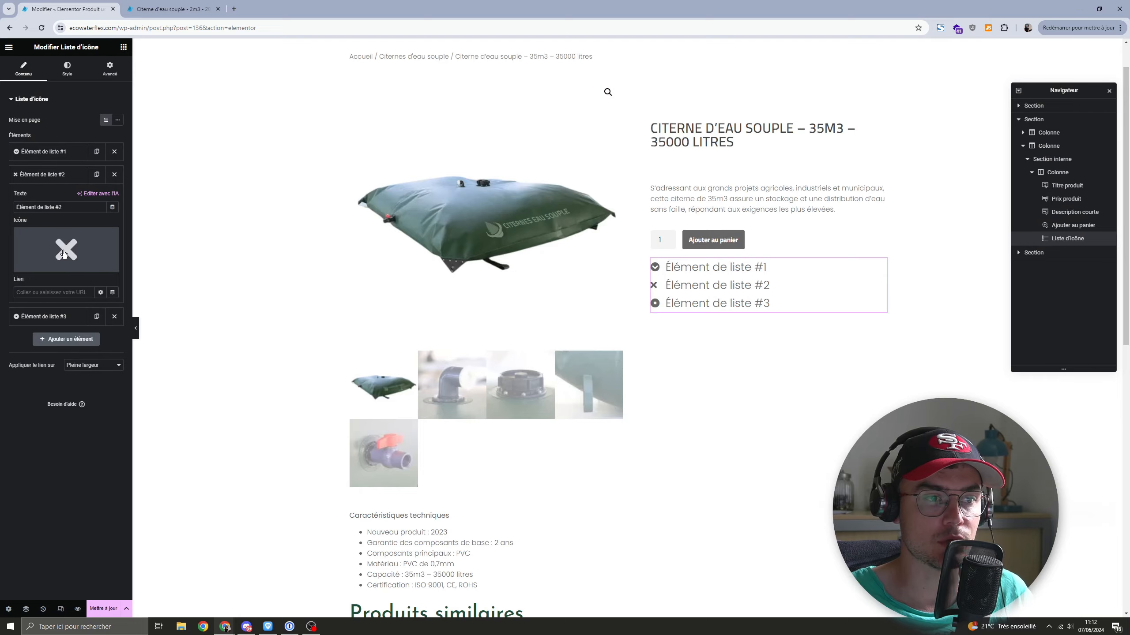
left_click(64, 254)
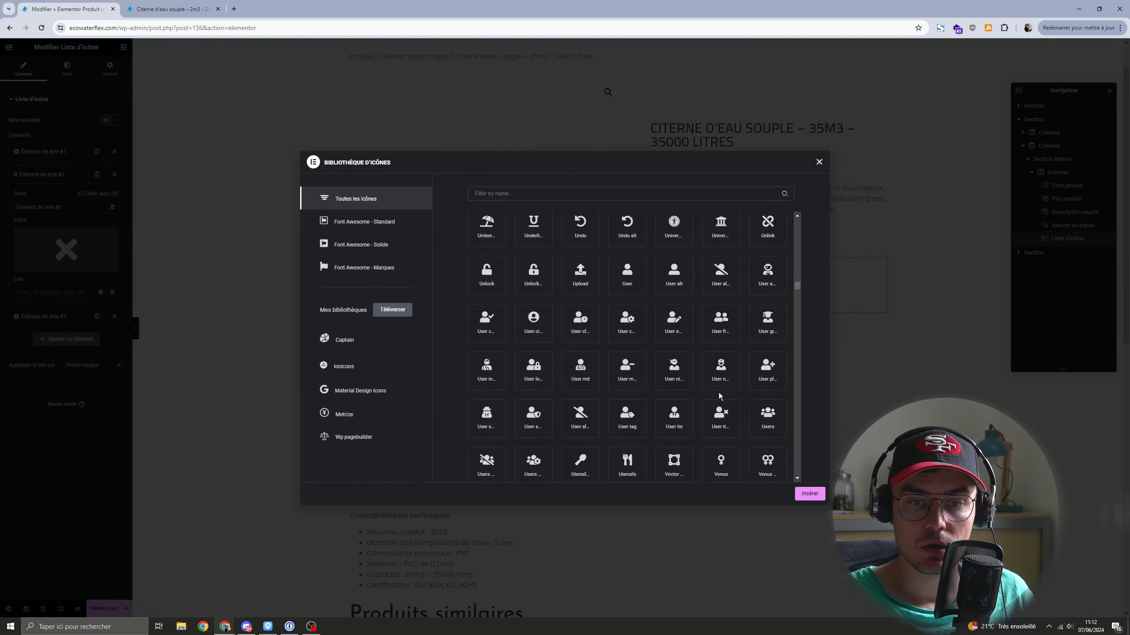
scroll(661, 401, "down", 5)
scroll(659, 430, "down", 5)
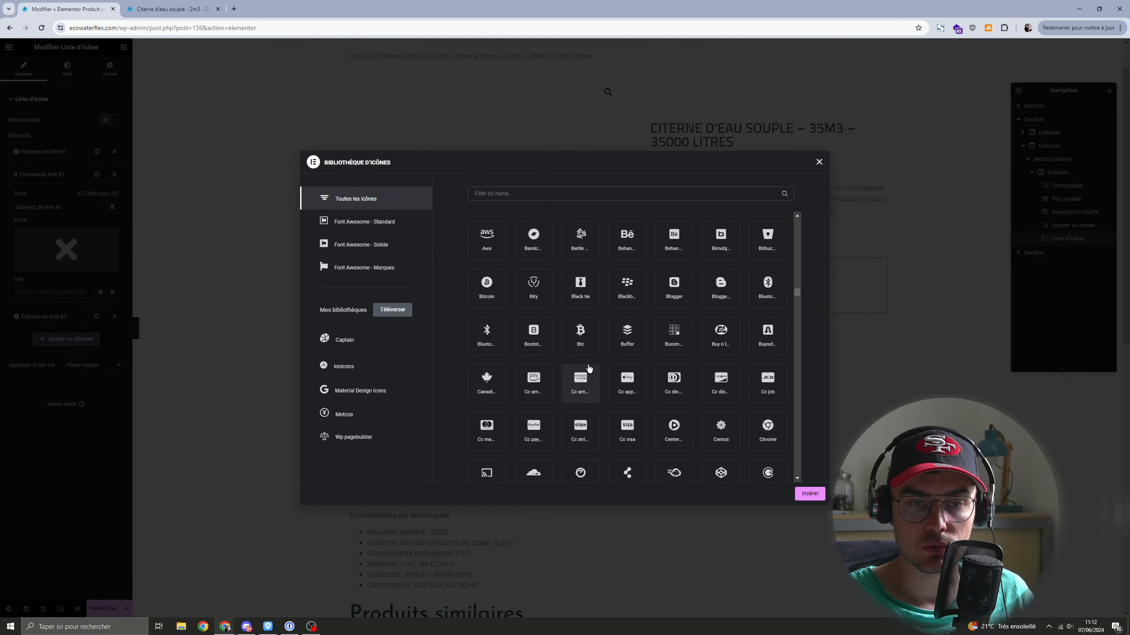
scroll(585, 374, "down", 3)
left_click(581, 304)
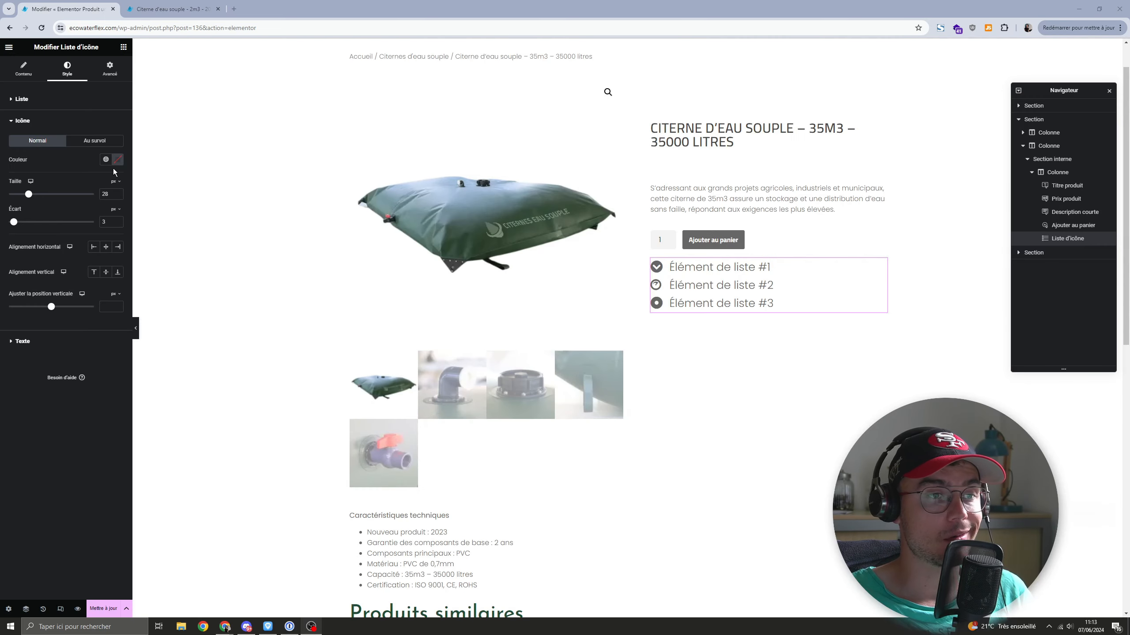
Step: Try a custom light red and the global Header Font colour on the list's icons
left_click(117, 159)
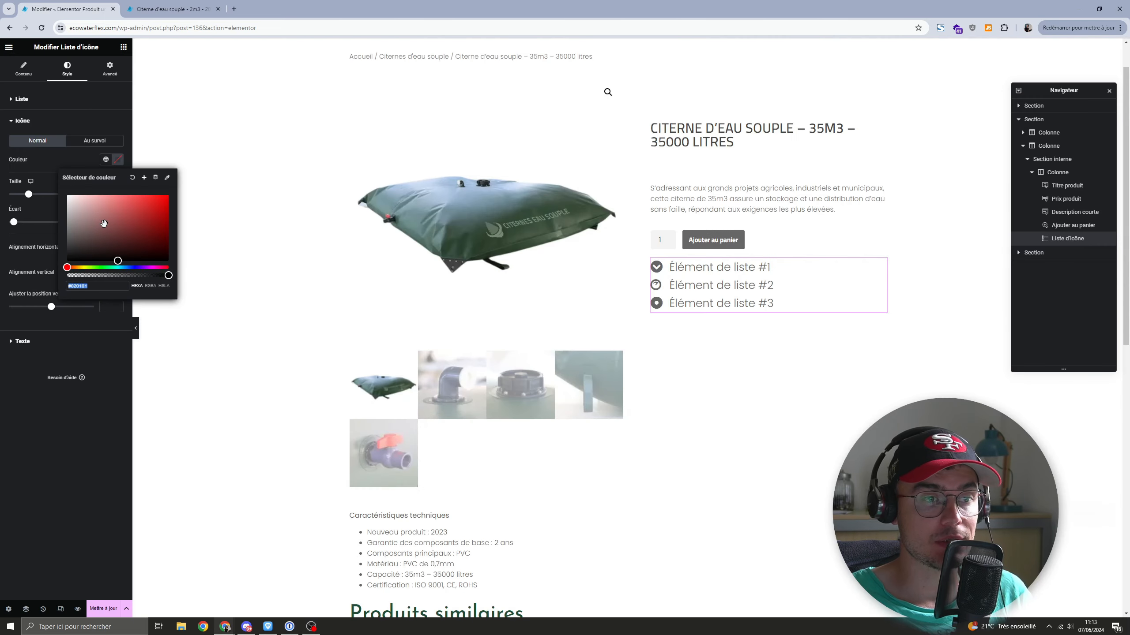
left_click_drag(104, 224, 121, 202)
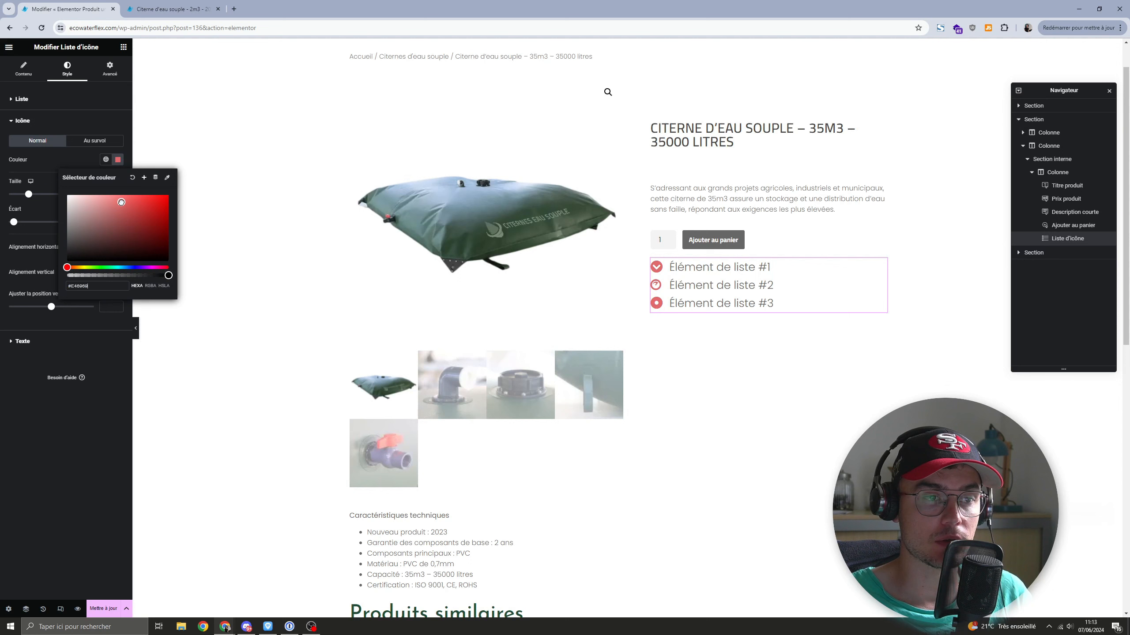
left_click(106, 159)
left_click(48, 224)
scroll(698, 355, "up", 1)
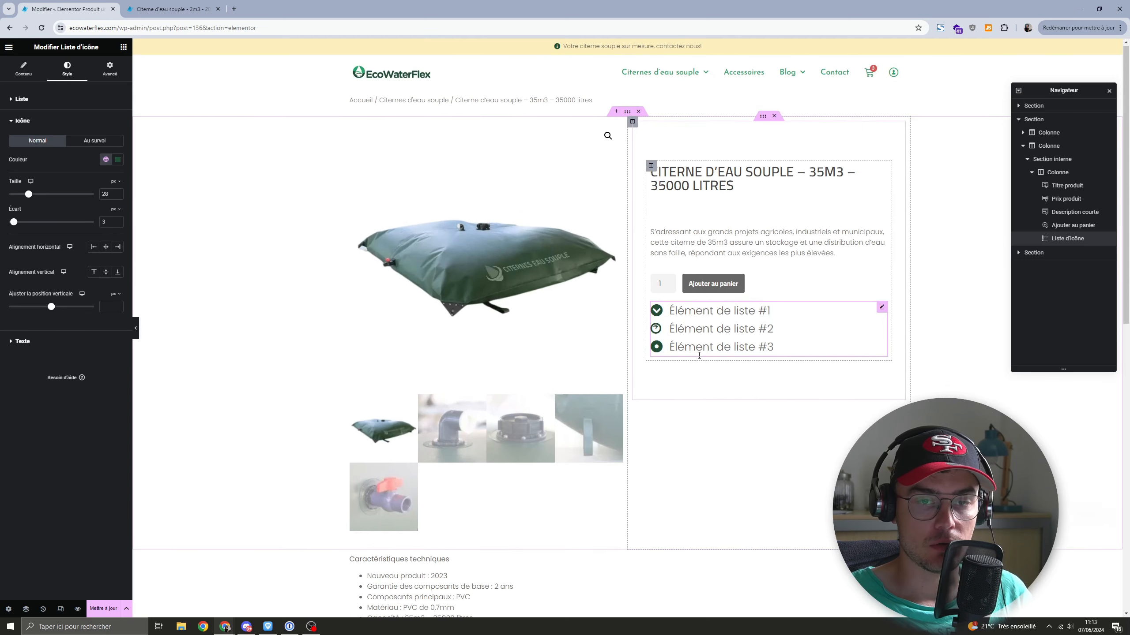
Step: Apply the global Button colour to the list's icons and update the template
left_click(107, 160)
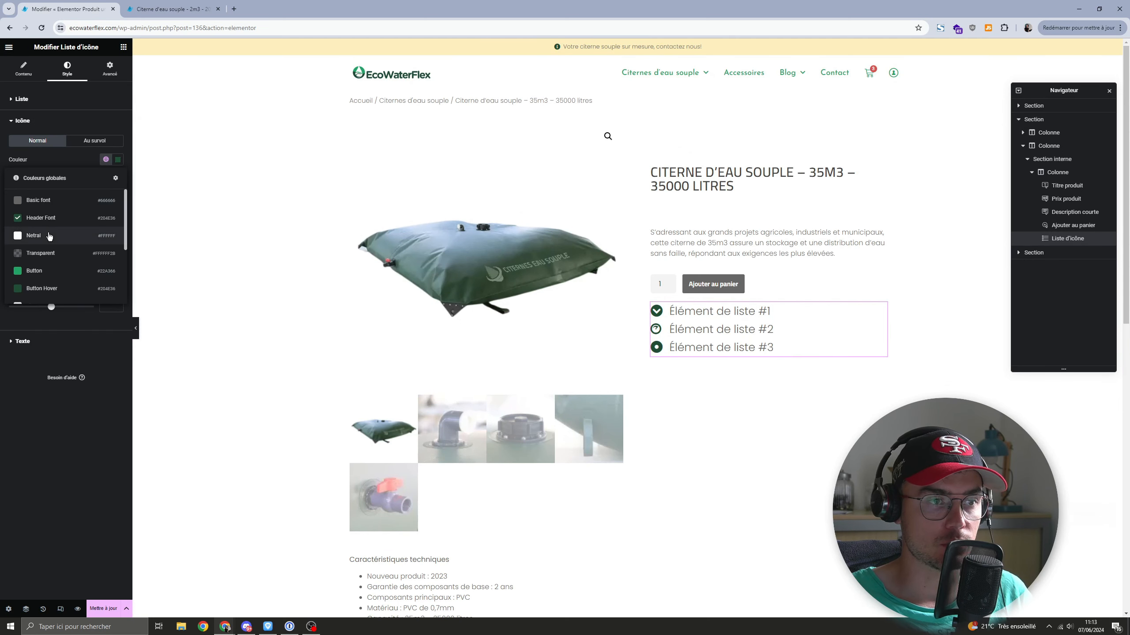
left_click(52, 267)
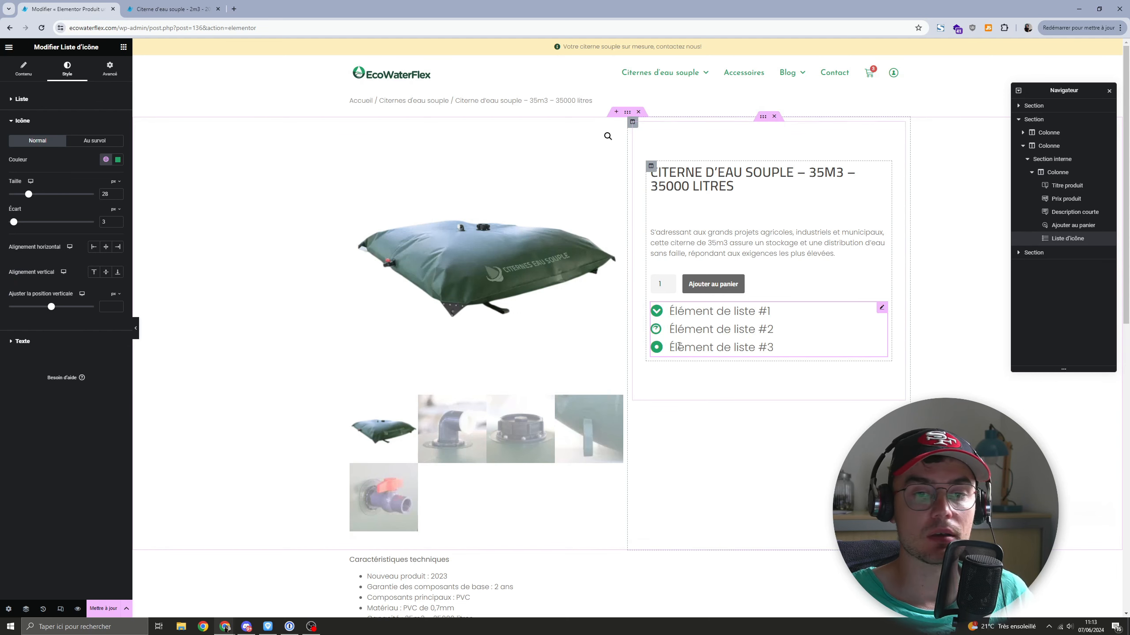
left_click_drag(679, 307, 745, 311)
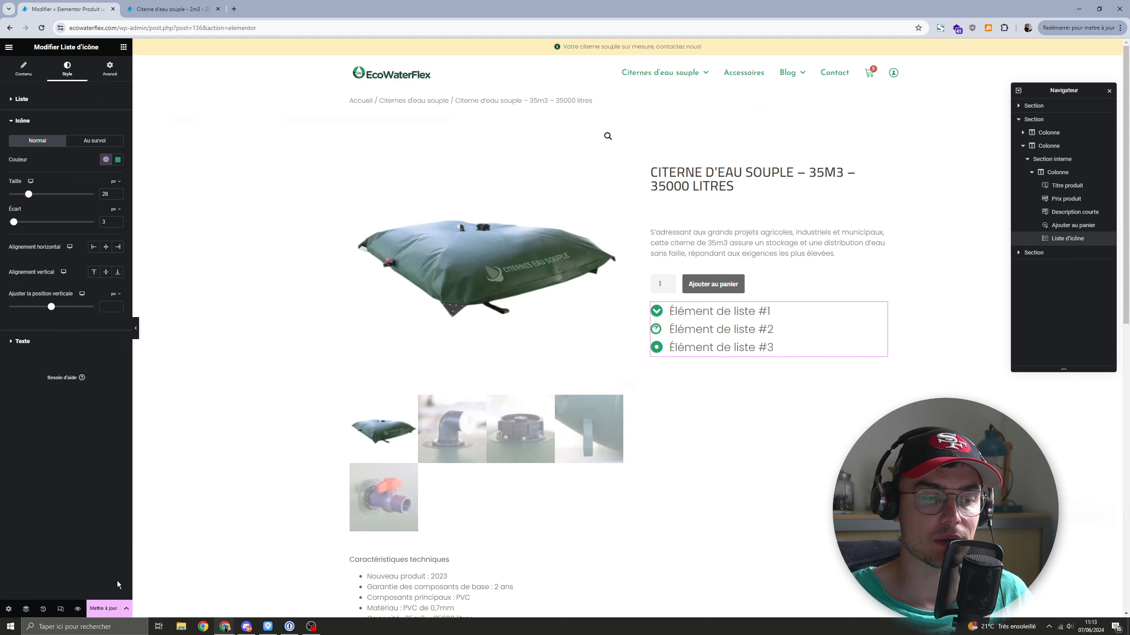
left_click(105, 610)
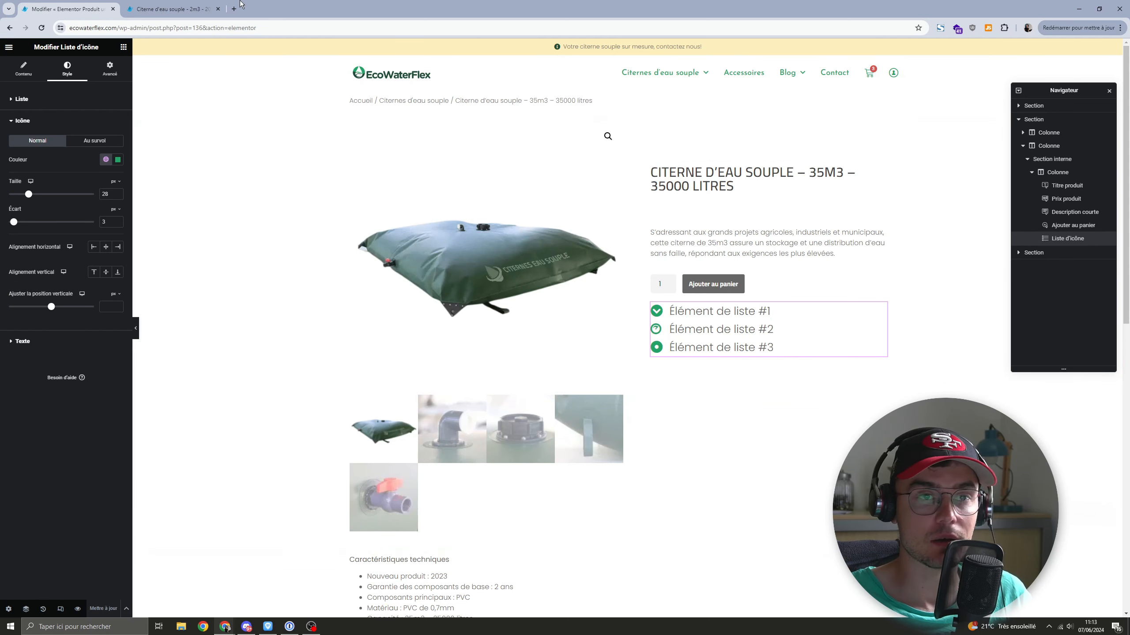
Step: Reload the published 2m3 water tank product page and check it for the icon list
left_click(169, 8)
left_click(42, 27)
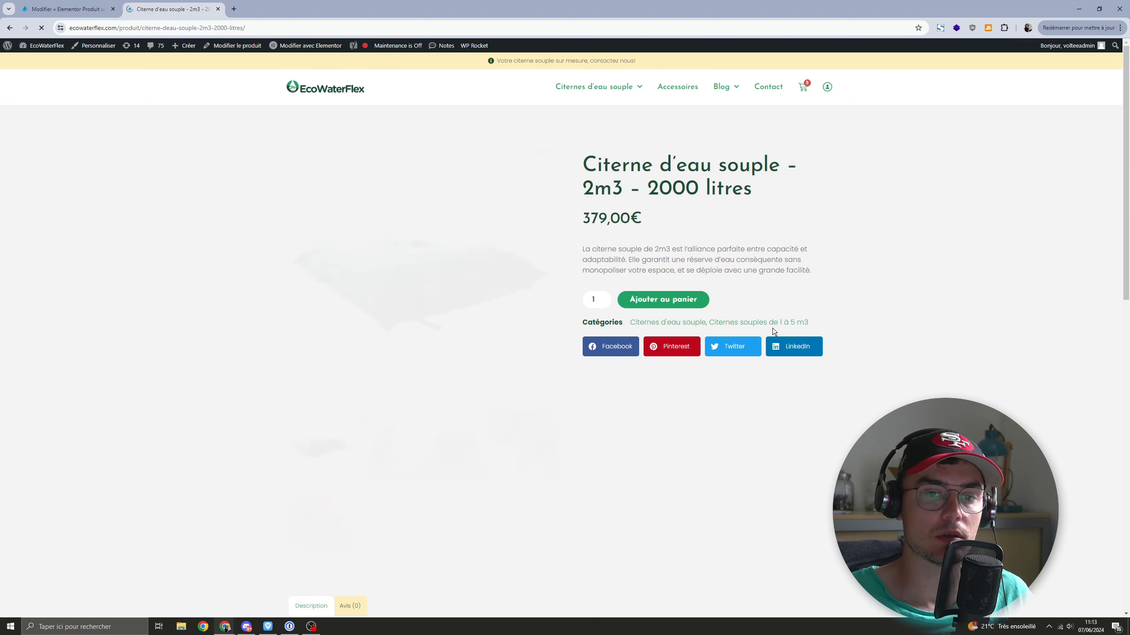
scroll(773, 328, "down", 5)
Step: Return to the template editor and copy the icon list widget
left_click(80, 9)
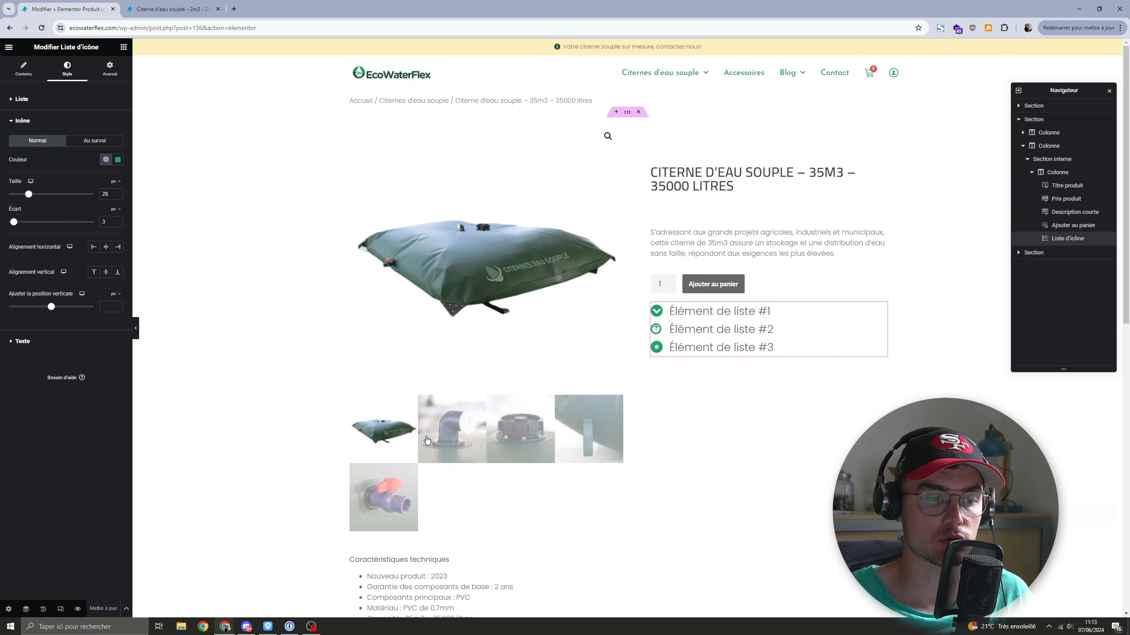
right_click(666, 331)
left_click(696, 374)
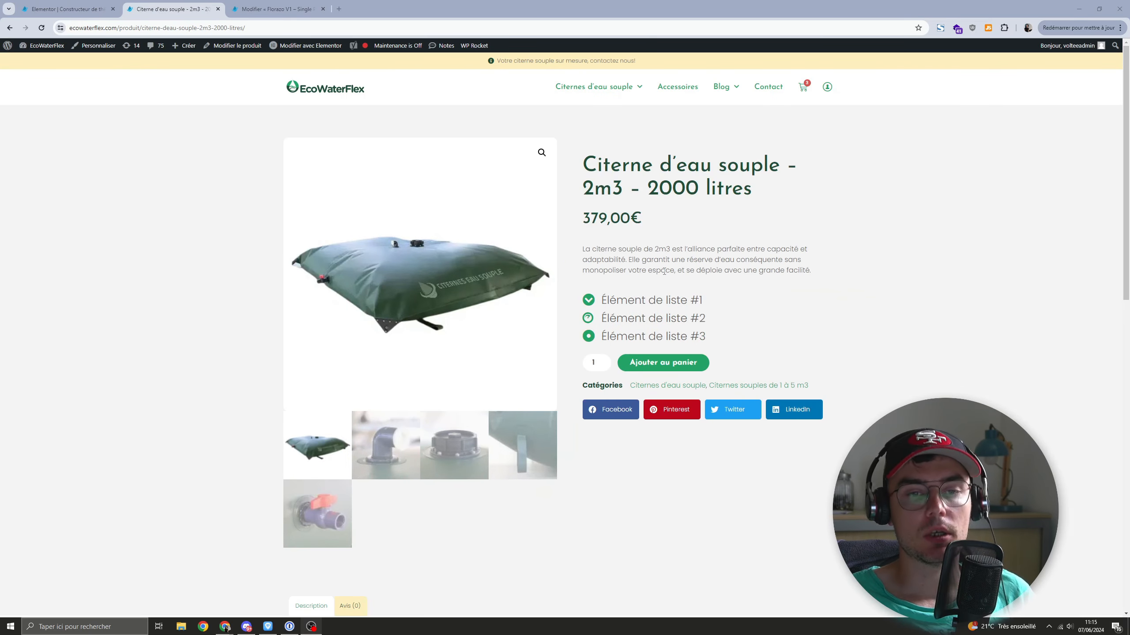
Step: Examine the icon list's item texts between the short description and the add-to-cart button on the published product page
left_click_drag(482, 117, 711, 270)
left_click_drag(628, 301, 734, 319)
left_click(675, 306)
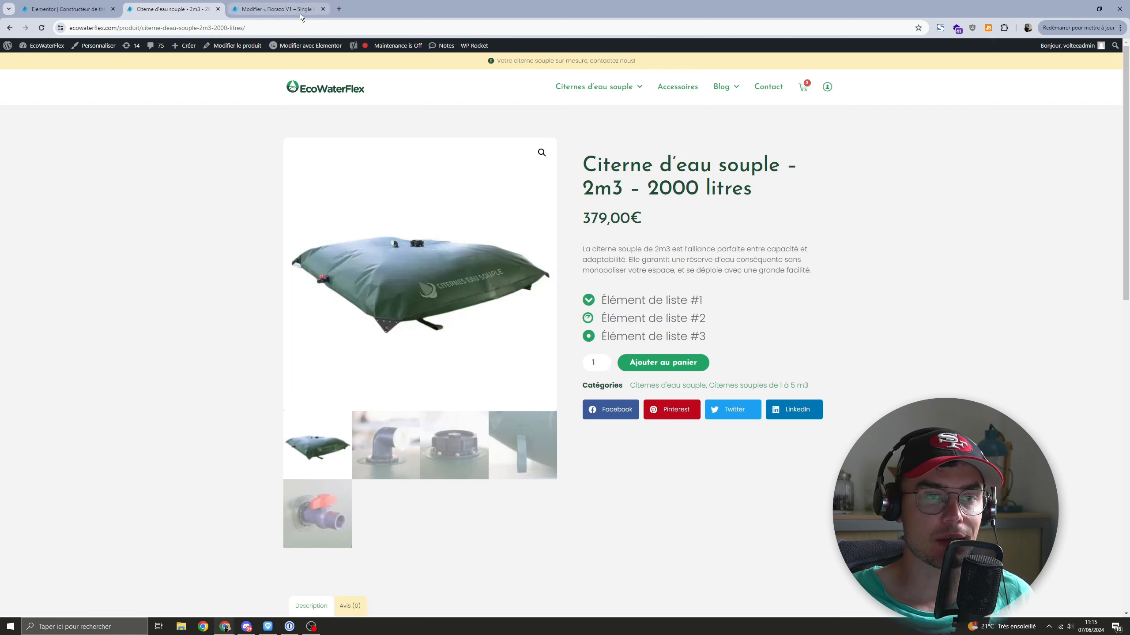
left_click_drag(618, 300, 666, 301)
left_click(637, 335)
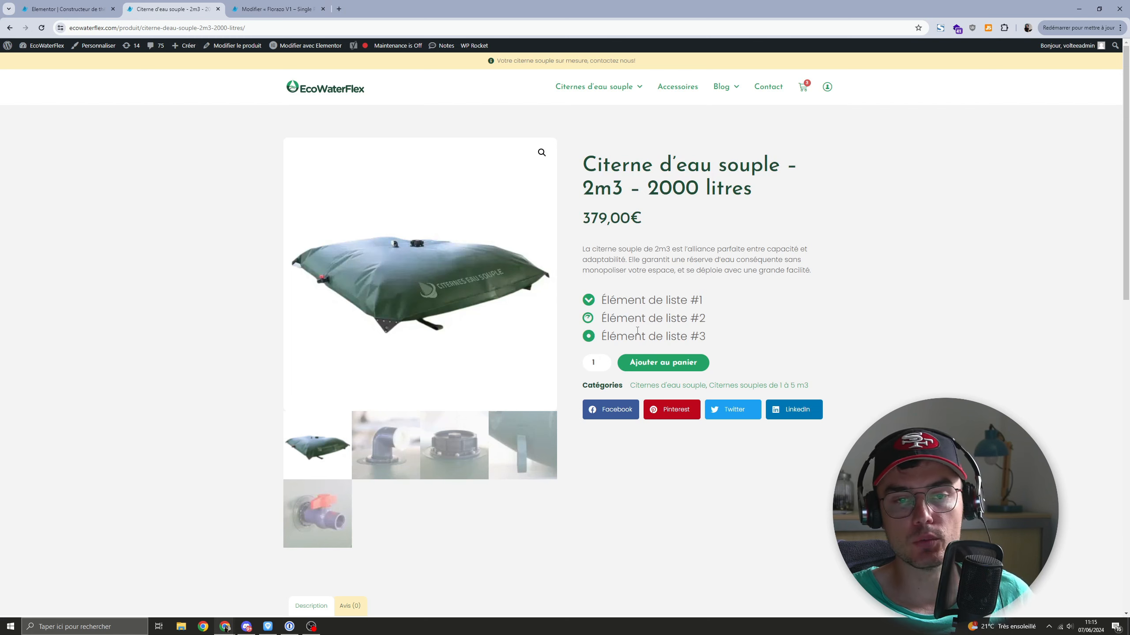
left_click_drag(635, 337, 645, 336)
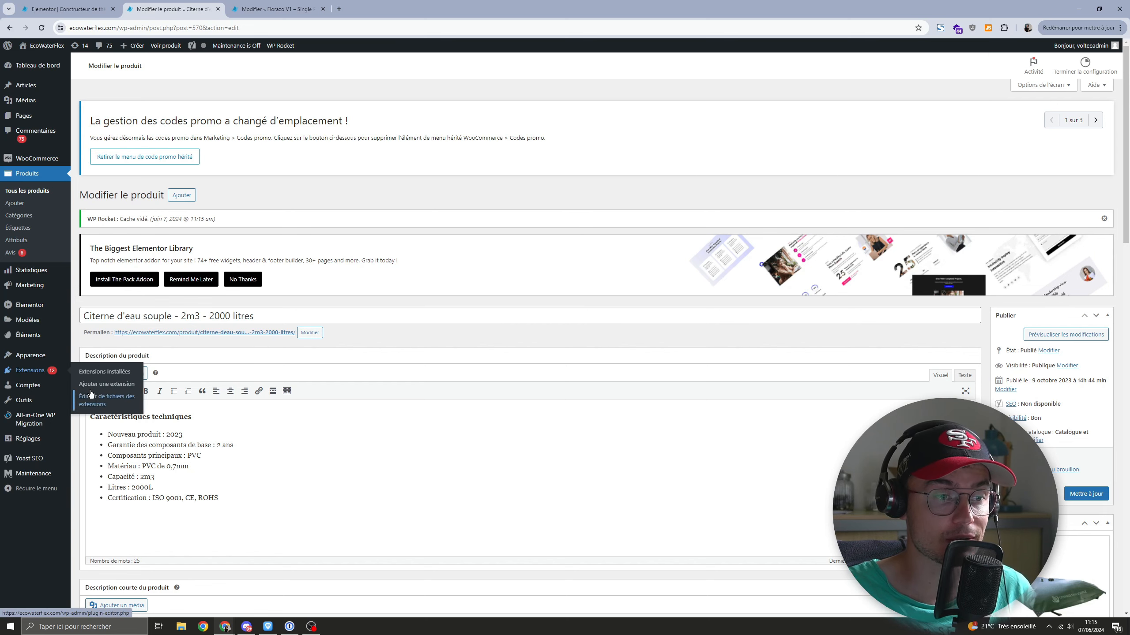
Step: Search the plugin directory for "acf", then install and activate Advanced Custom Fields (ACF)
left_click(90, 385)
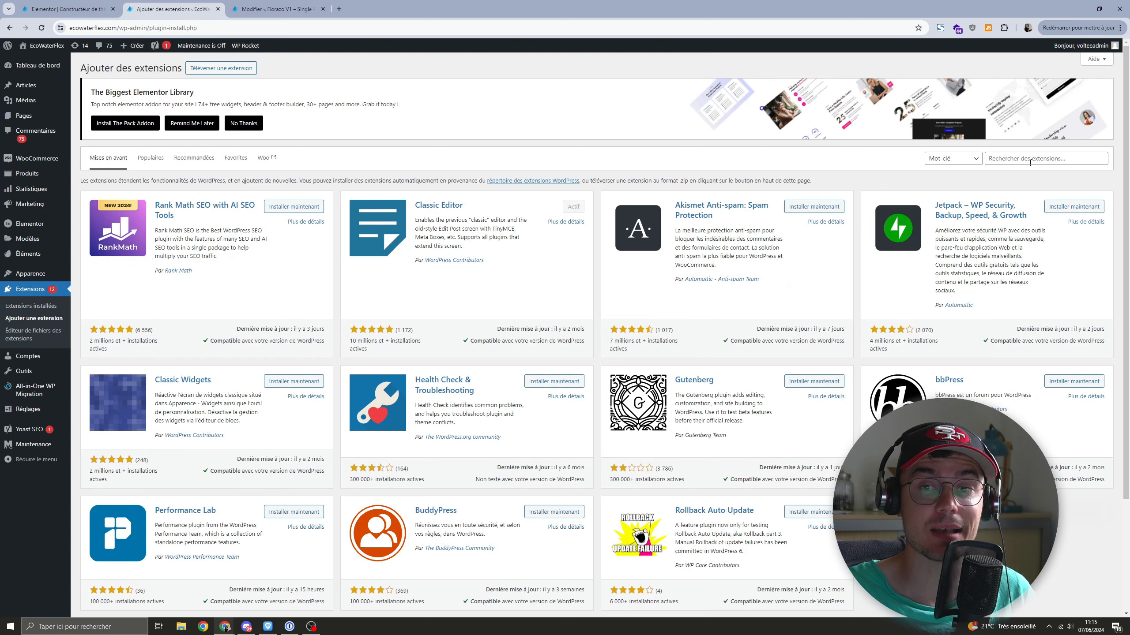
left_click(1029, 161)
type("acf")
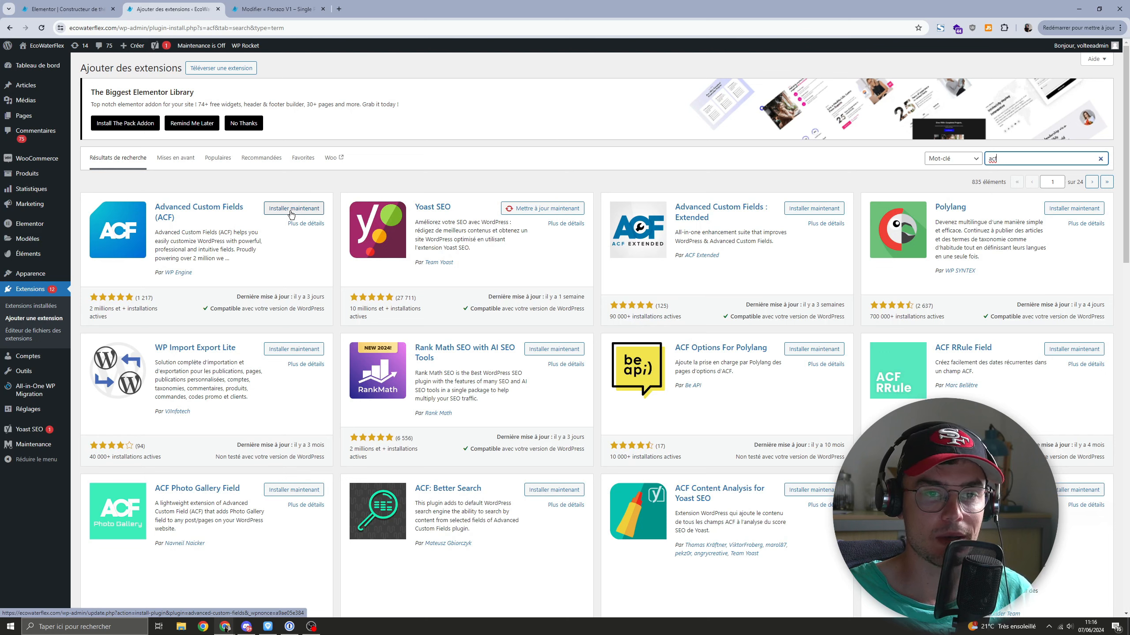
left_click(290, 211)
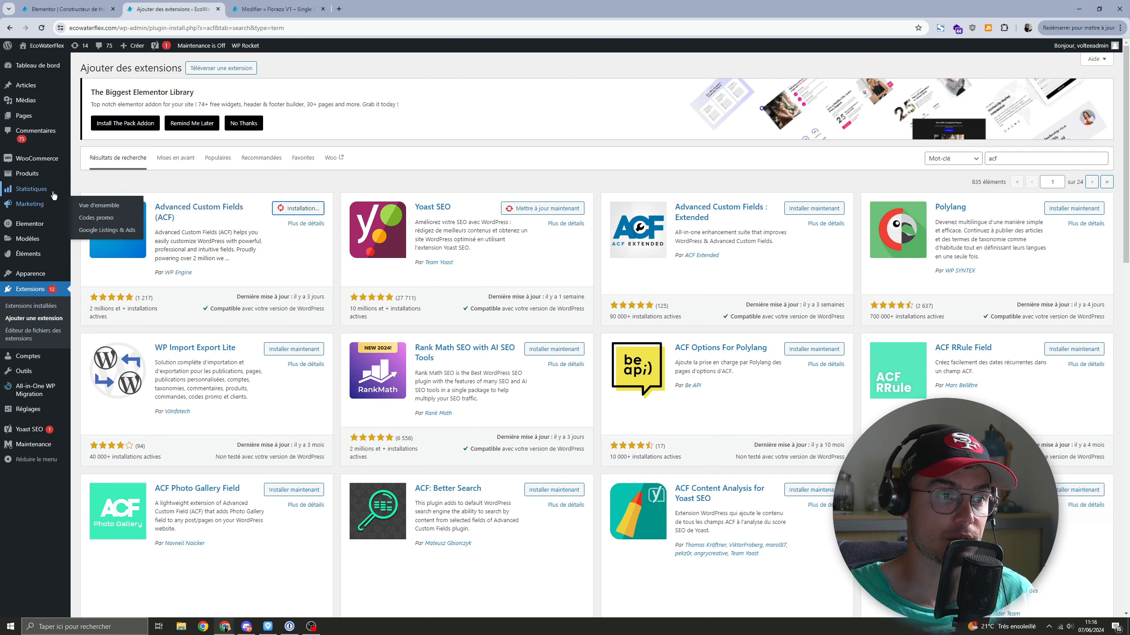
mouse_move(62, 181)
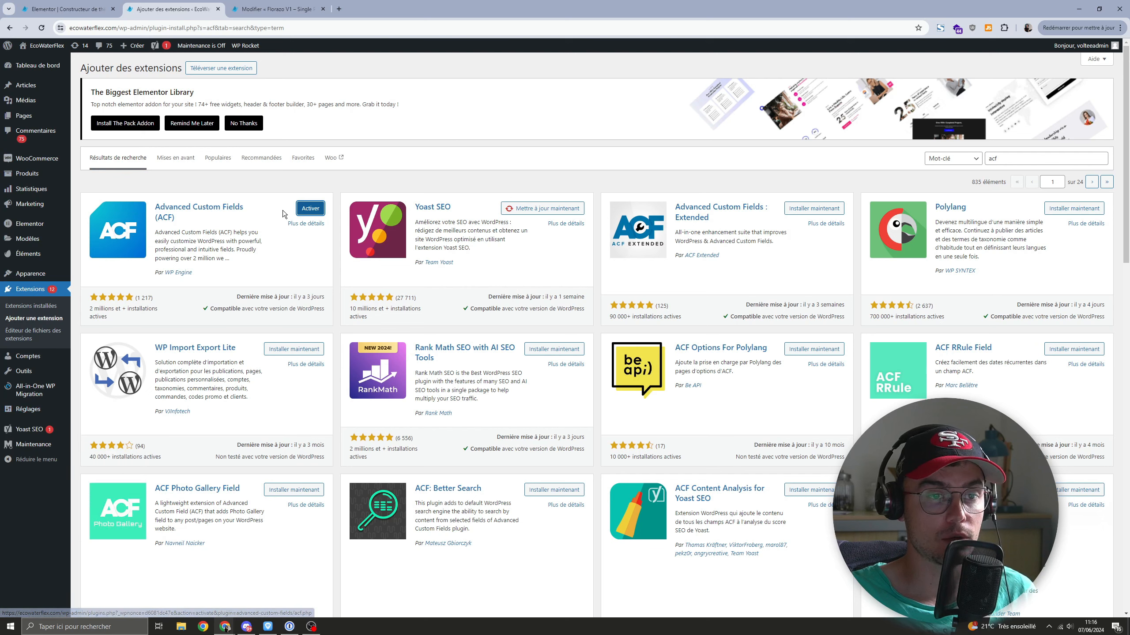
left_click(305, 209)
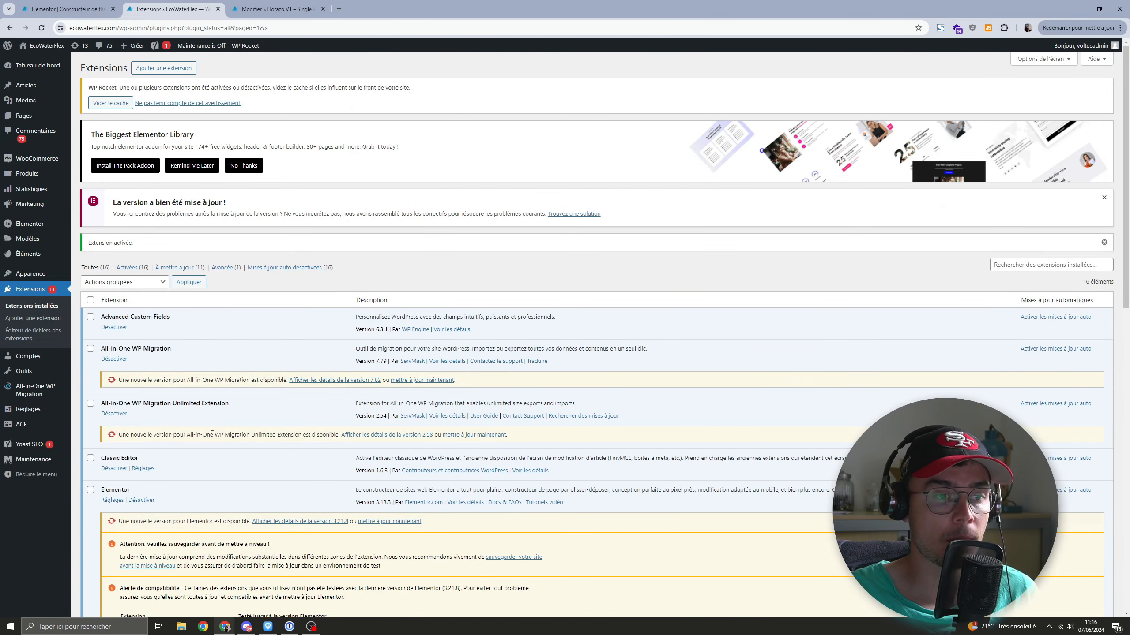
Step: Add a new ACF field group titled "Produits"
mouse_move(33, 424)
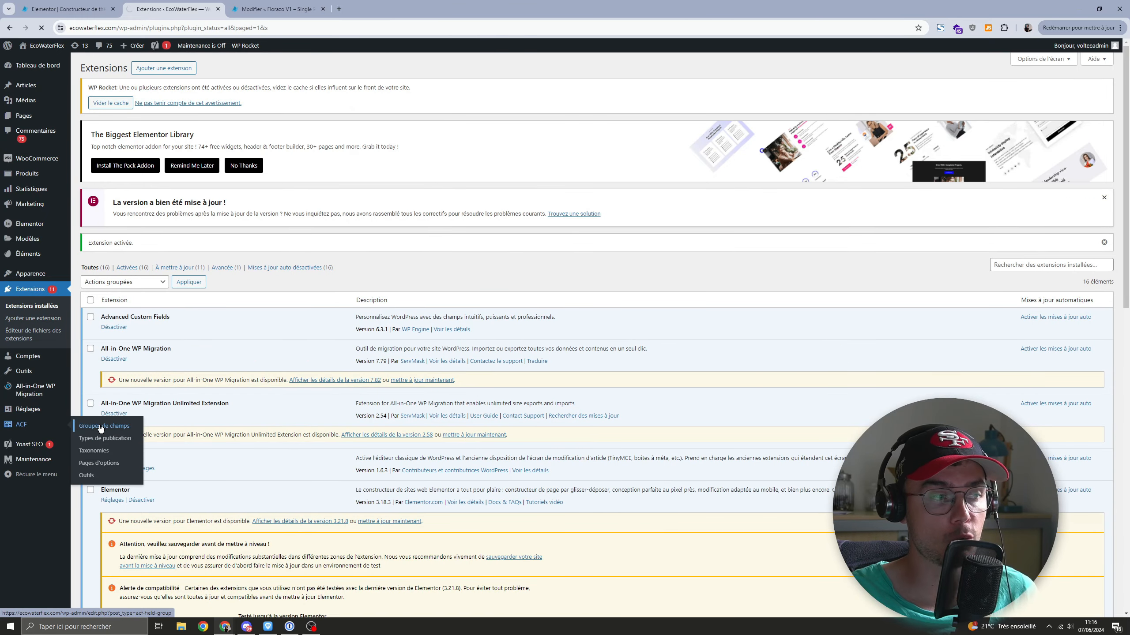
left_click(101, 428)
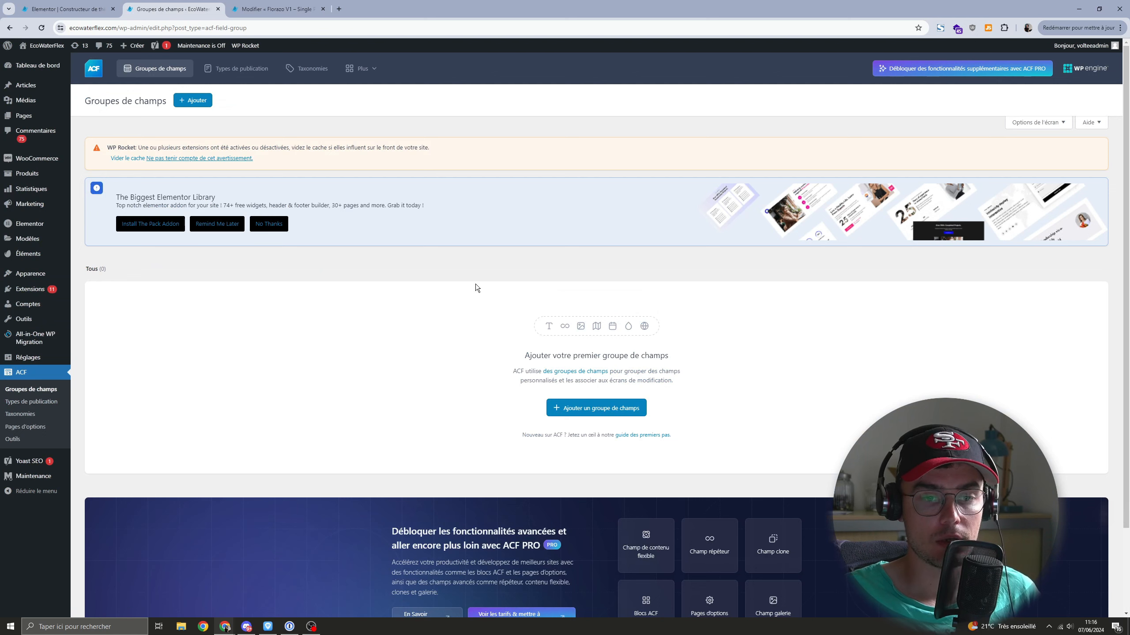
left_click(184, 103)
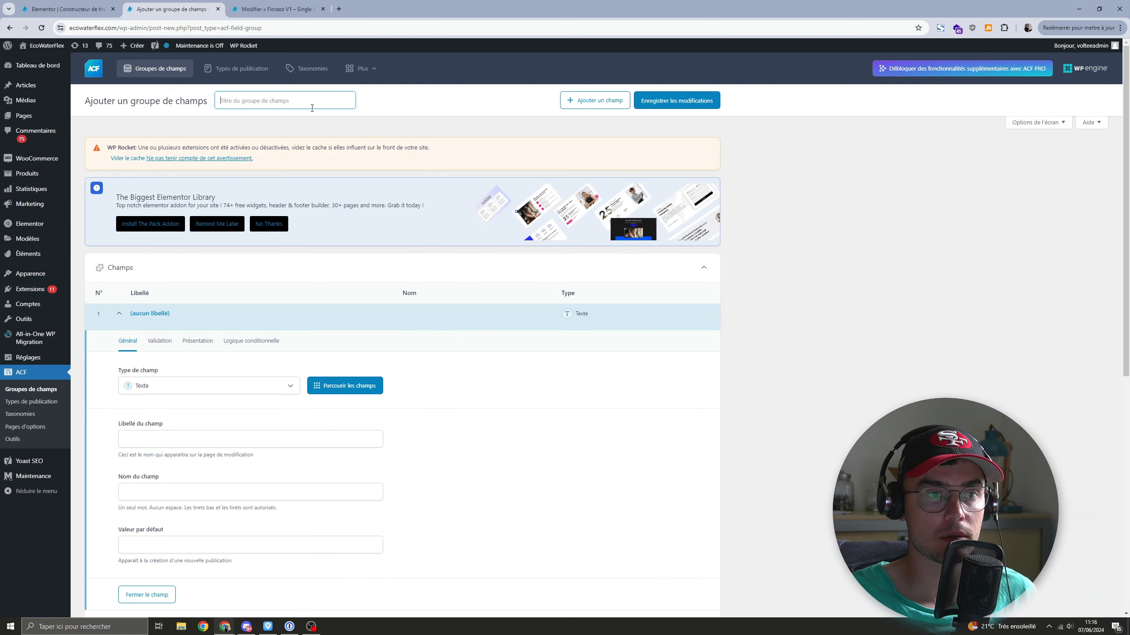
type("Produits")
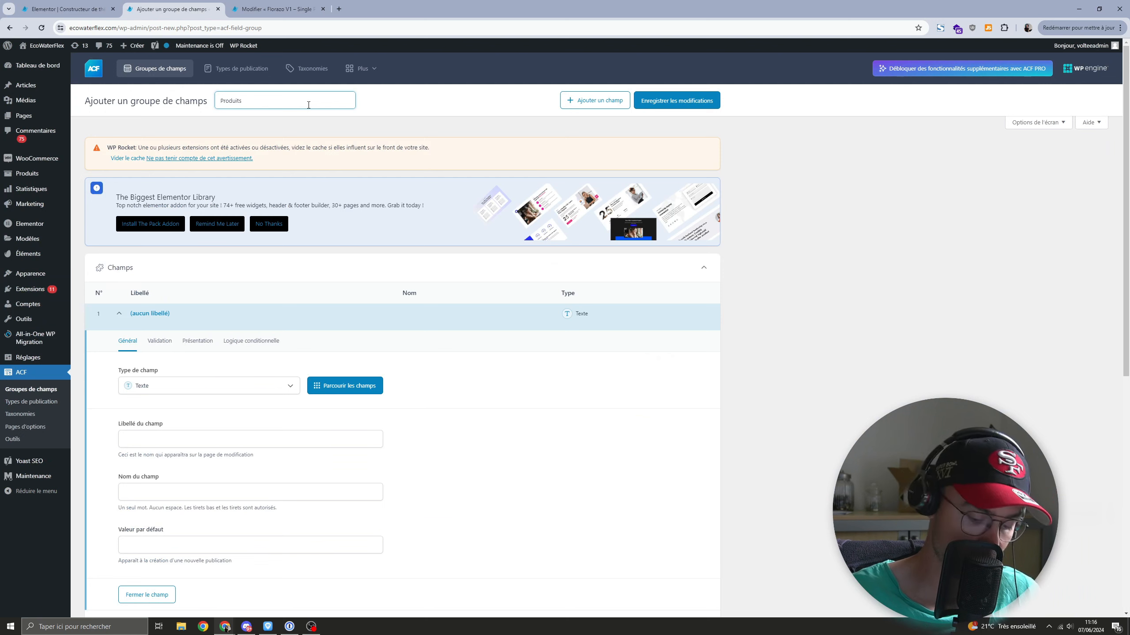
left_click(173, 403)
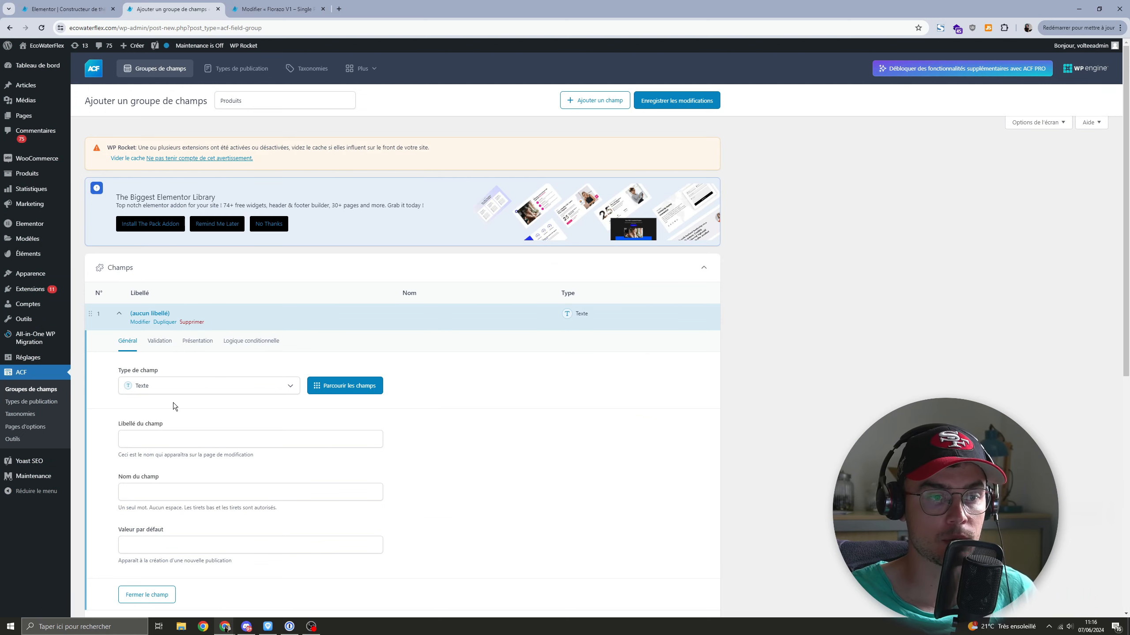
Step: Set the first field's type to Icon Picker
scroll(173, 403, "down", 2)
left_click(160, 305)
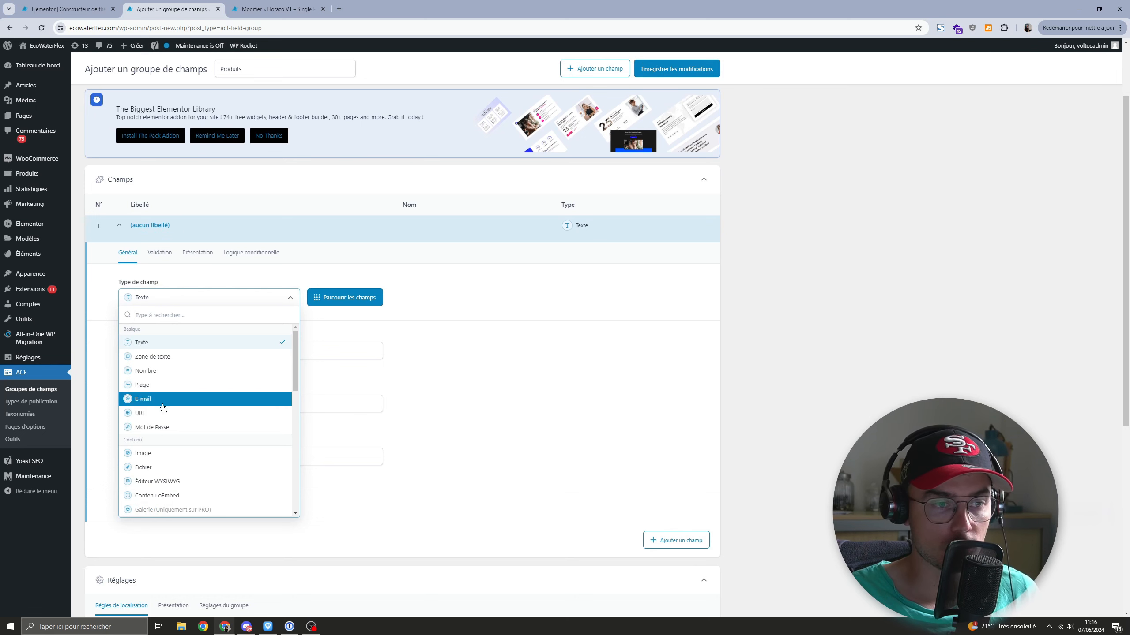
scroll(171, 432, "down", 1)
scroll(173, 429, "down", 2)
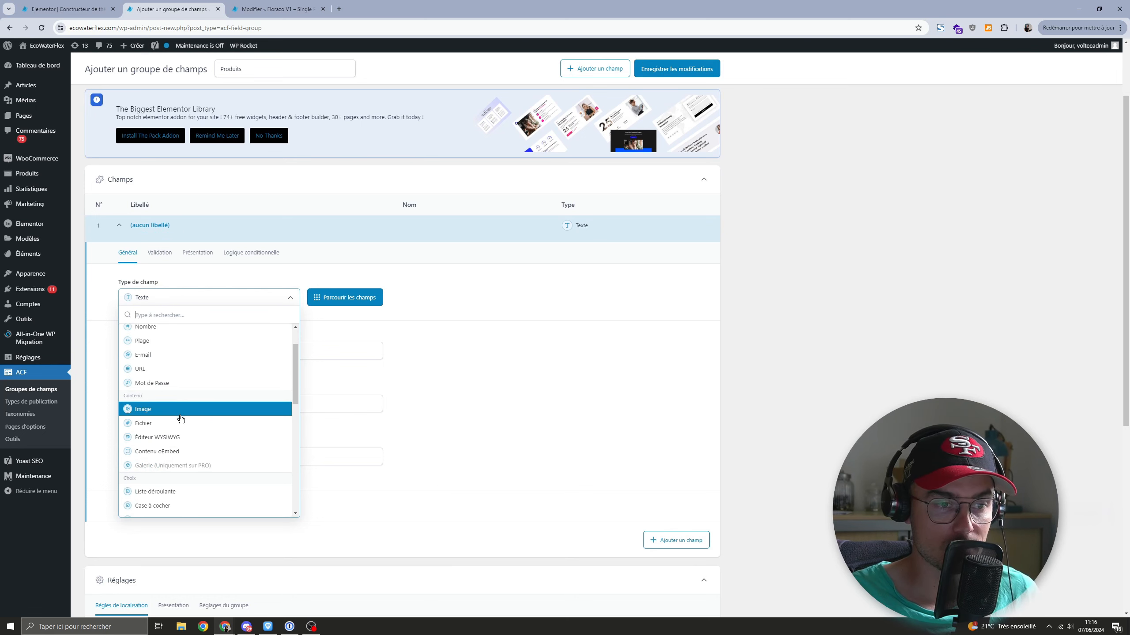
scroll(182, 428, "down", 2)
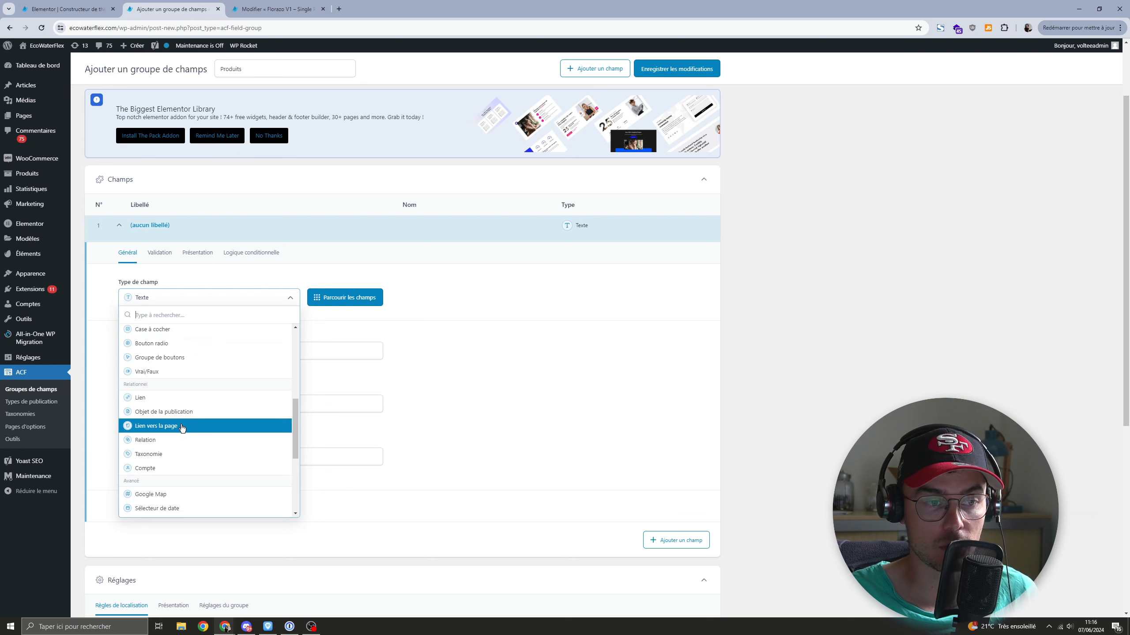
scroll(181, 428, "down", 3)
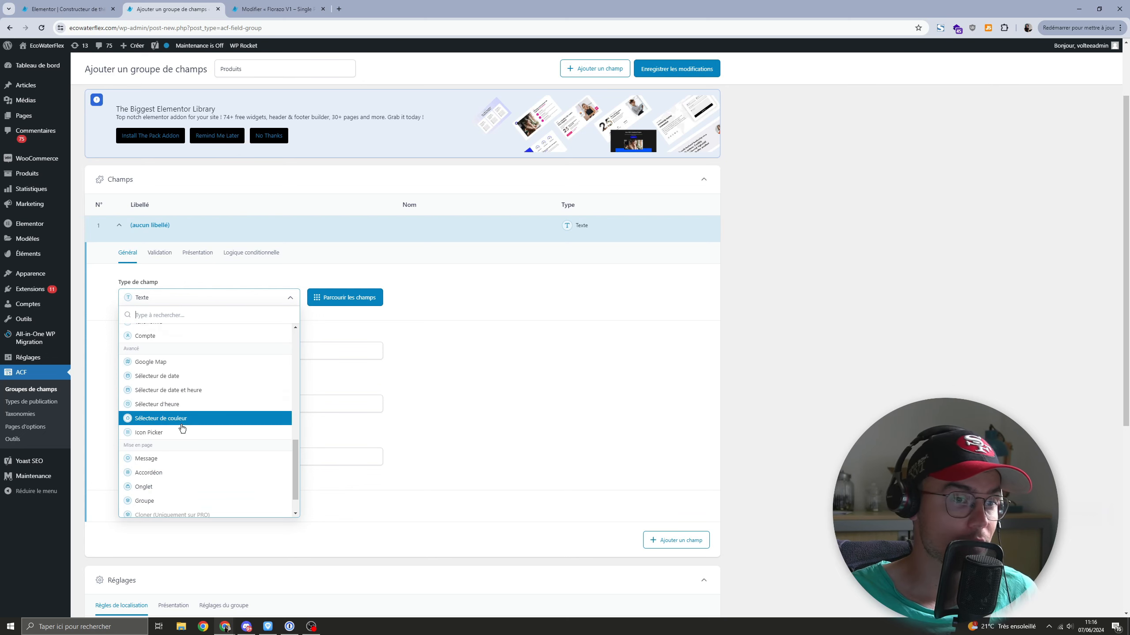
scroll(182, 428, "down", 1)
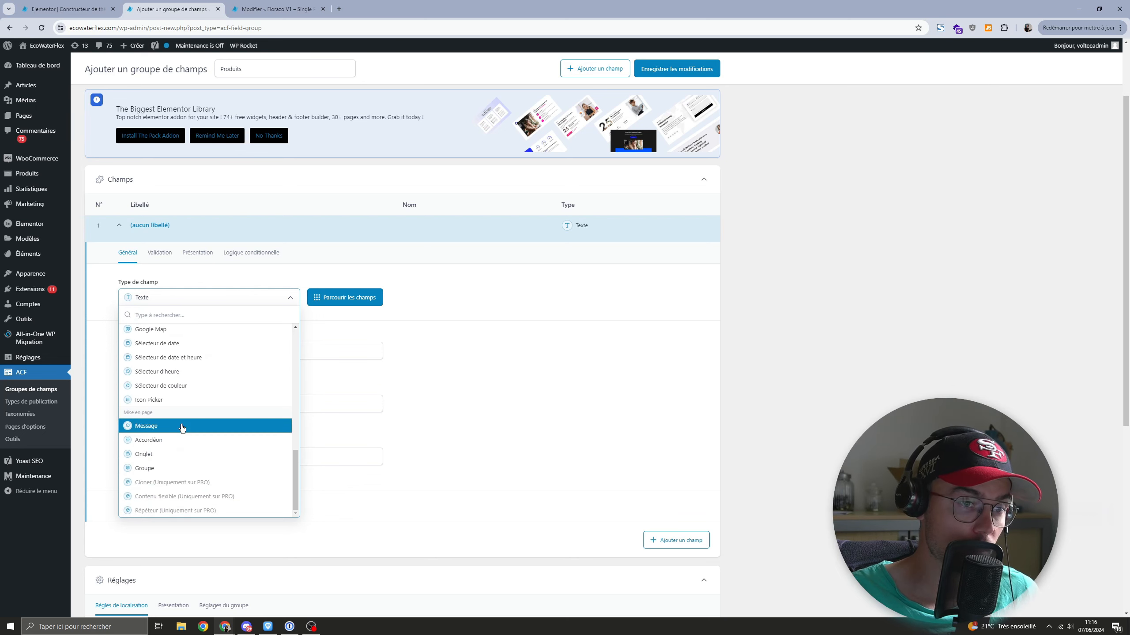
left_click(153, 400)
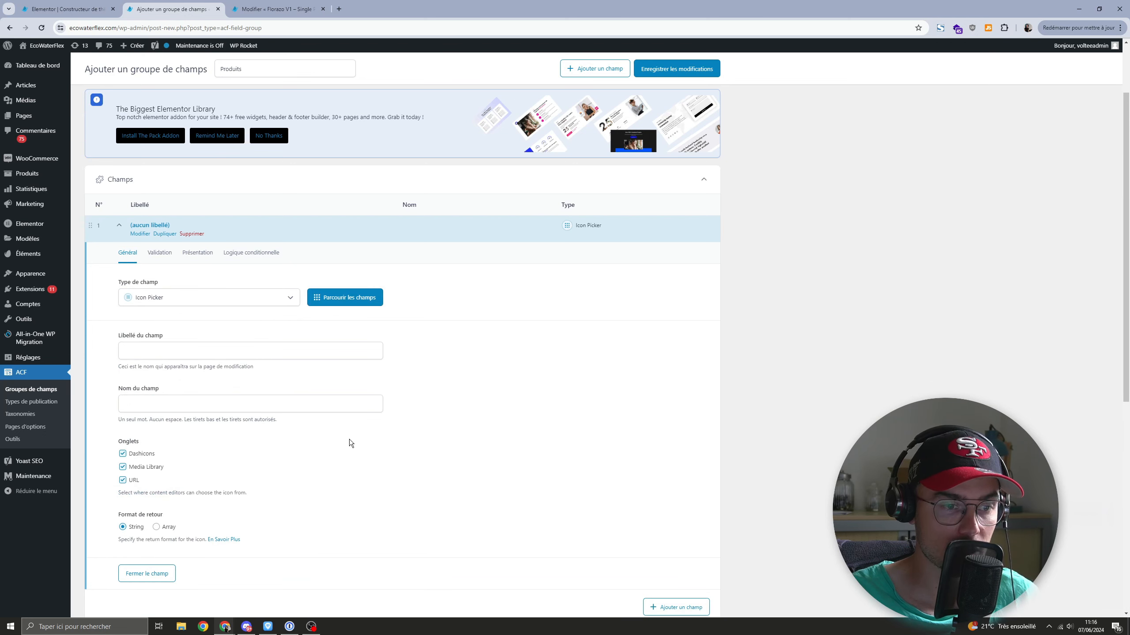
Step: Label the Icon Picker field "Icone" and let its field name fill in from the label
scroll(170, 264, "down", 1)
left_click(143, 308)
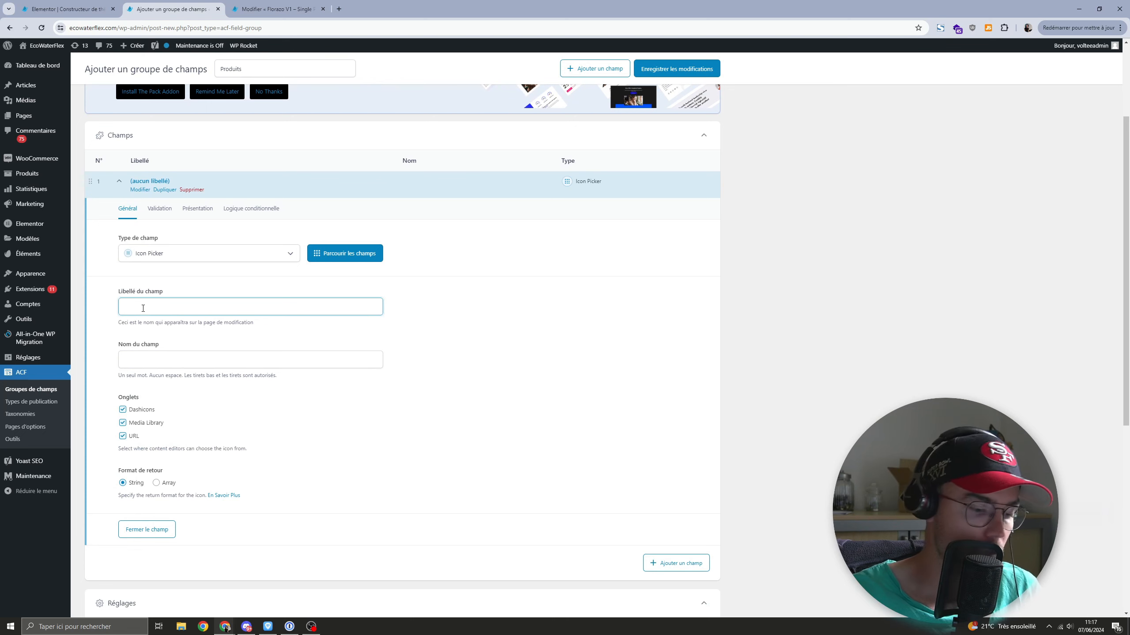
type("Icone")
left_click(179, 343)
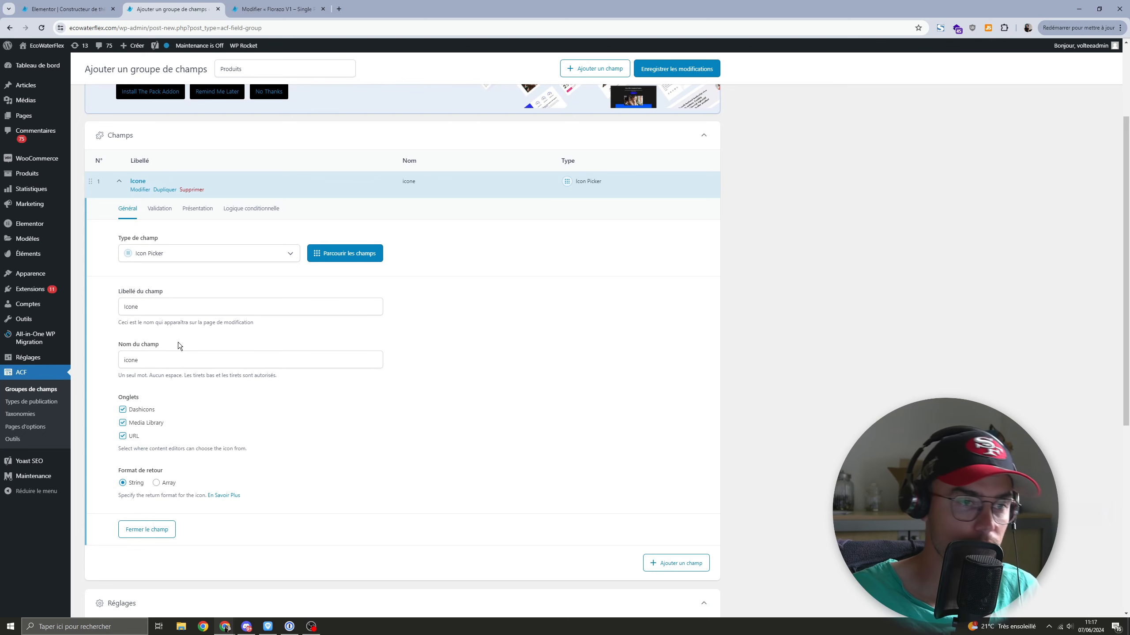
Step: Add a second field of type Texte to the group, labelled "Texte icone 1"
scroll(339, 229, "down", 2)
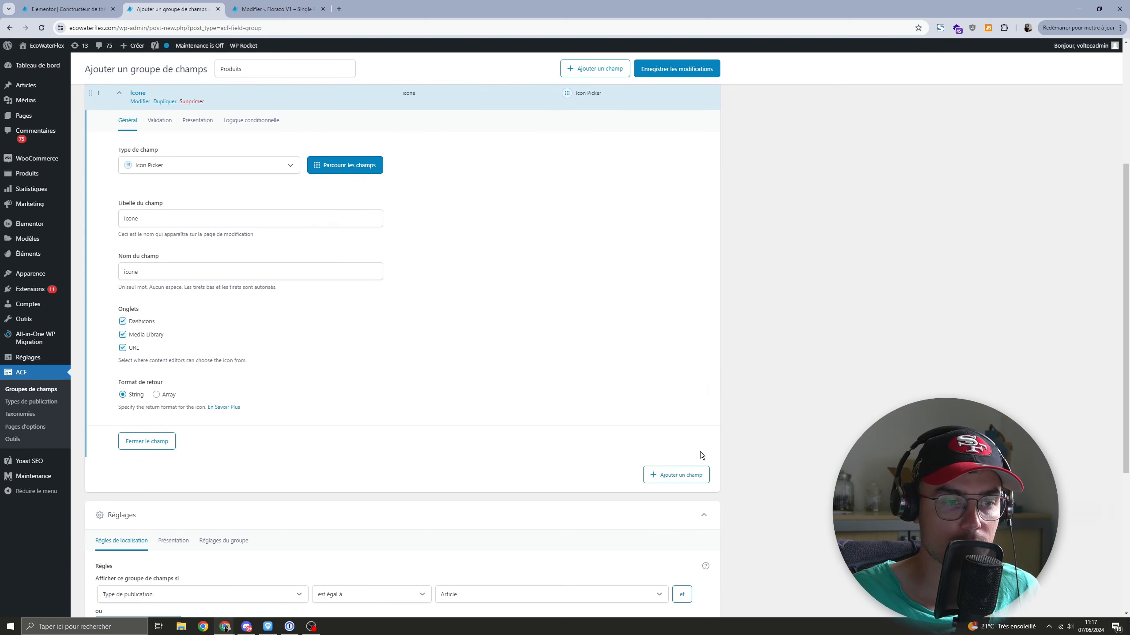
left_click(670, 474)
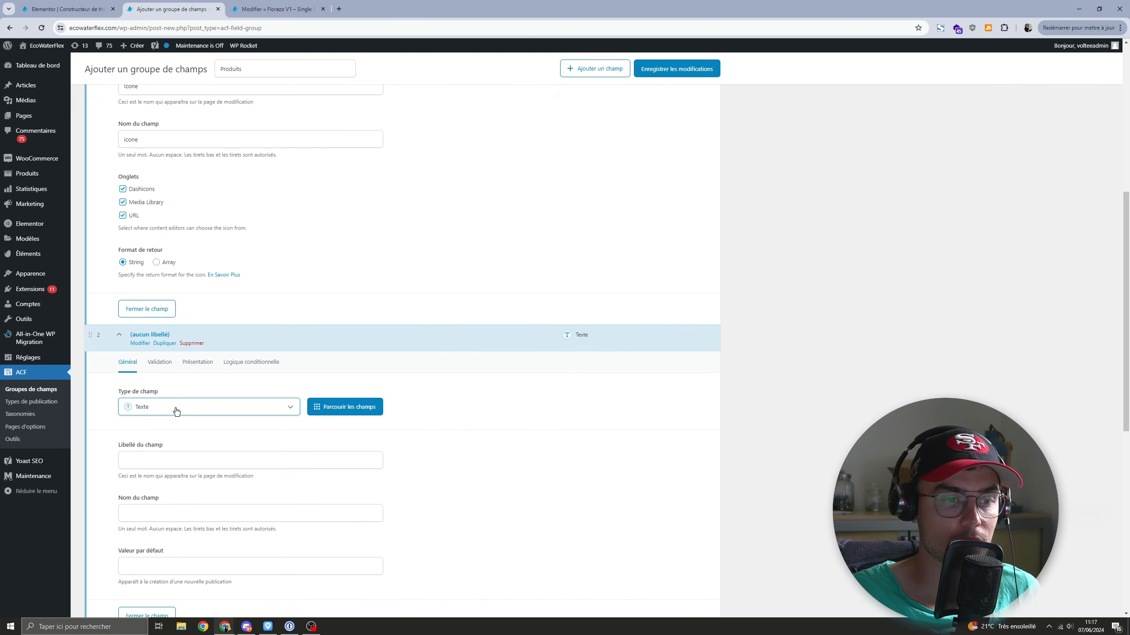
left_click(182, 456)
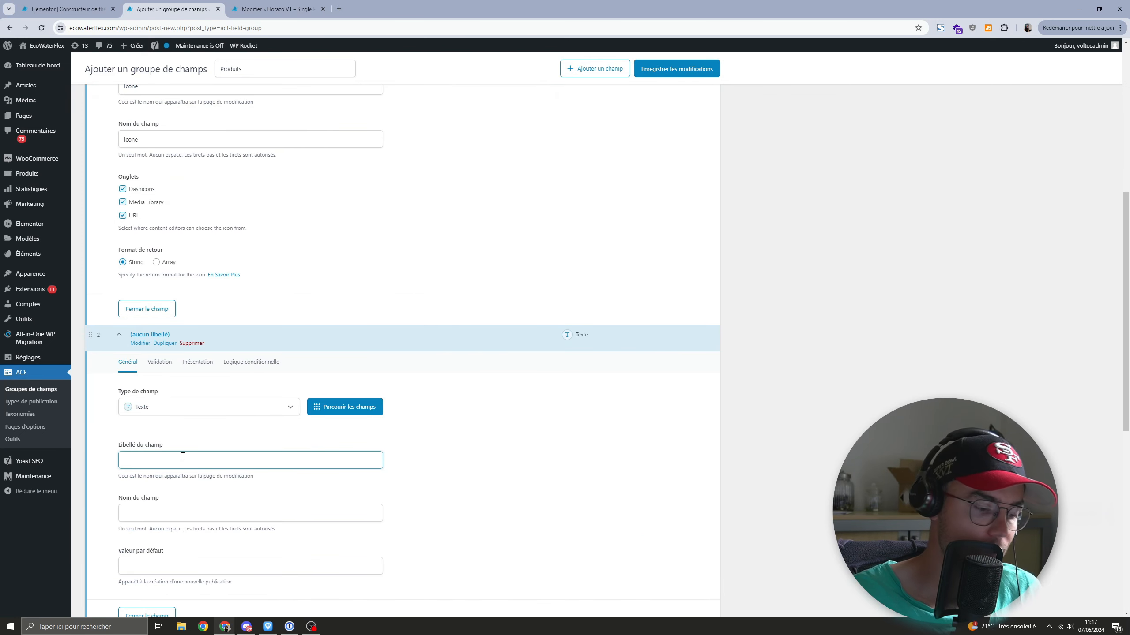
type("Texte icone 1")
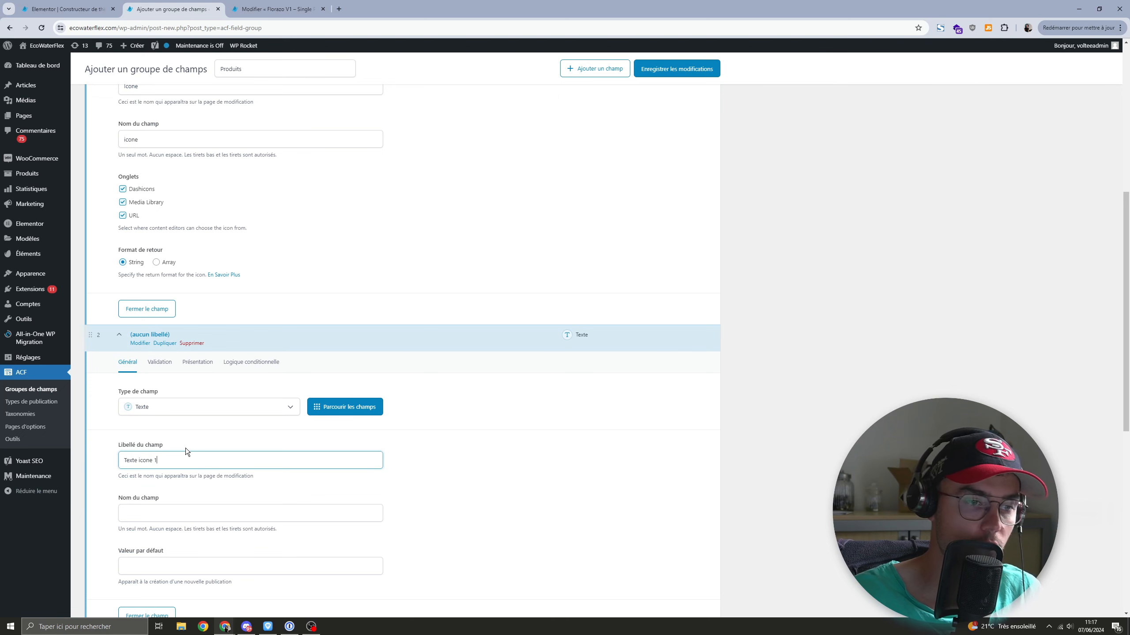
key("ctrl+a")
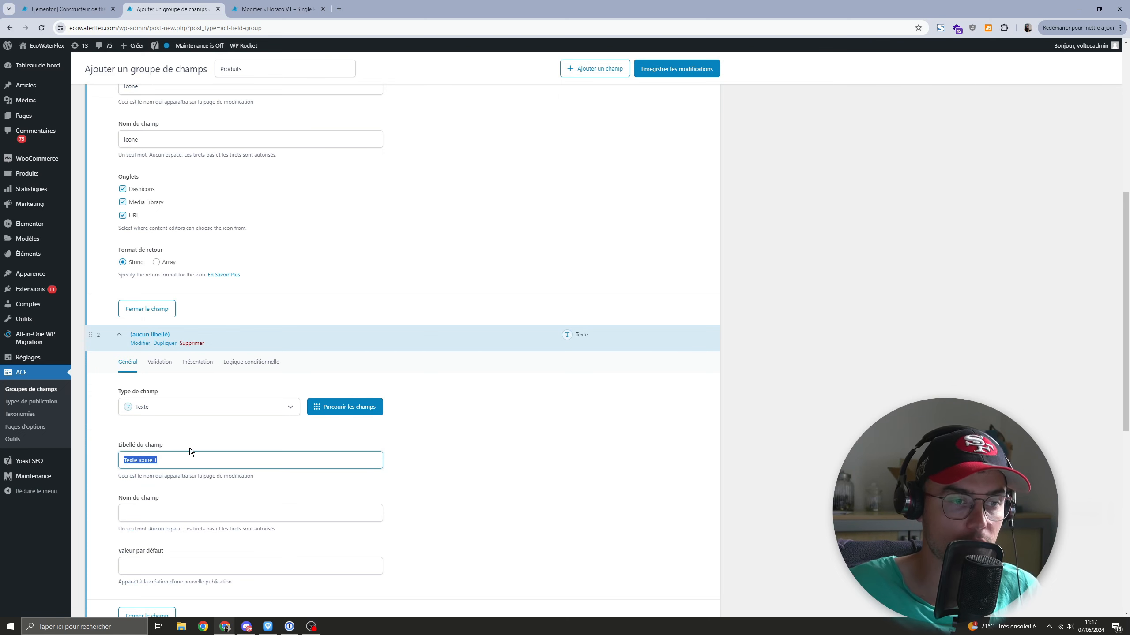
left_click(460, 476)
scroll(419, 480, "down", 2)
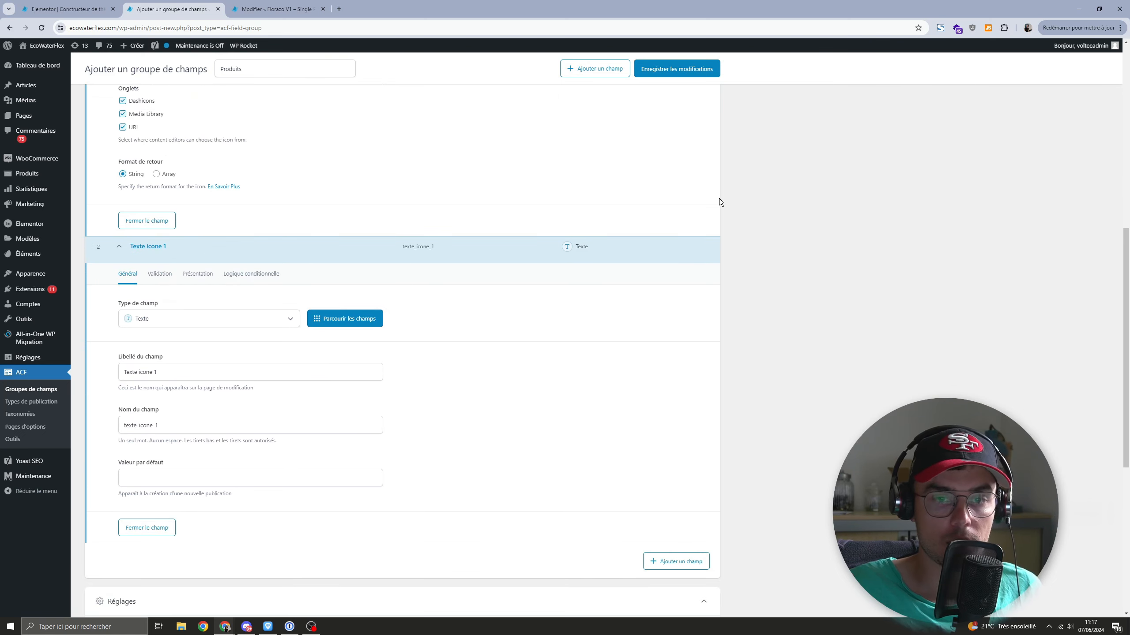
Step: Save the field group, set its location rule to post type equal to Produit, and save it again
left_click(674, 66)
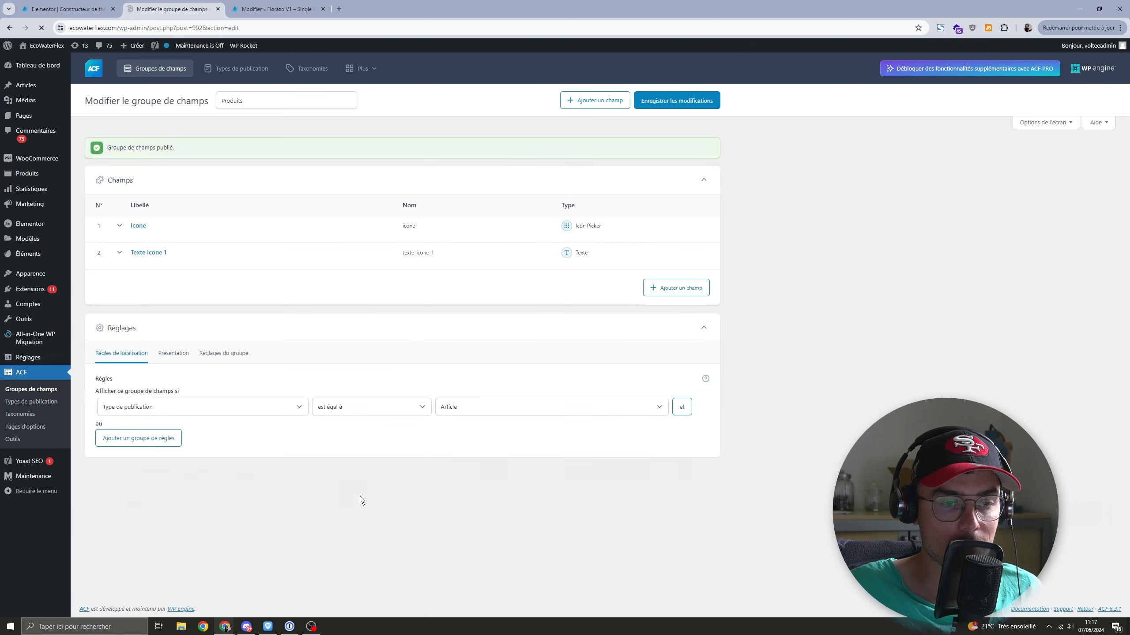
left_click(463, 526)
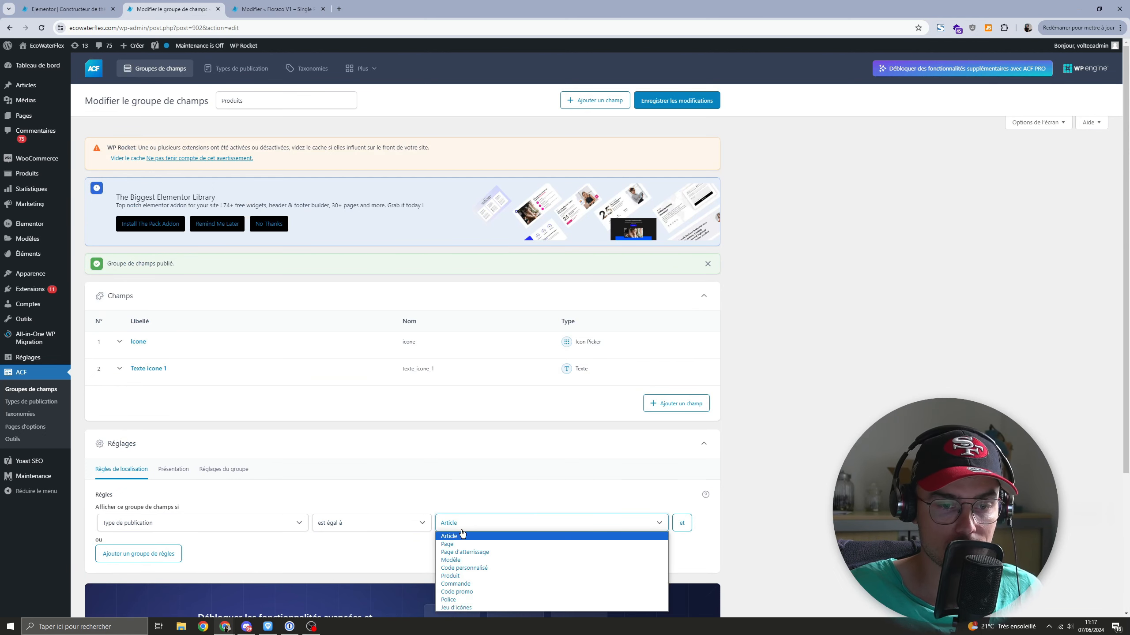
left_click(465, 576)
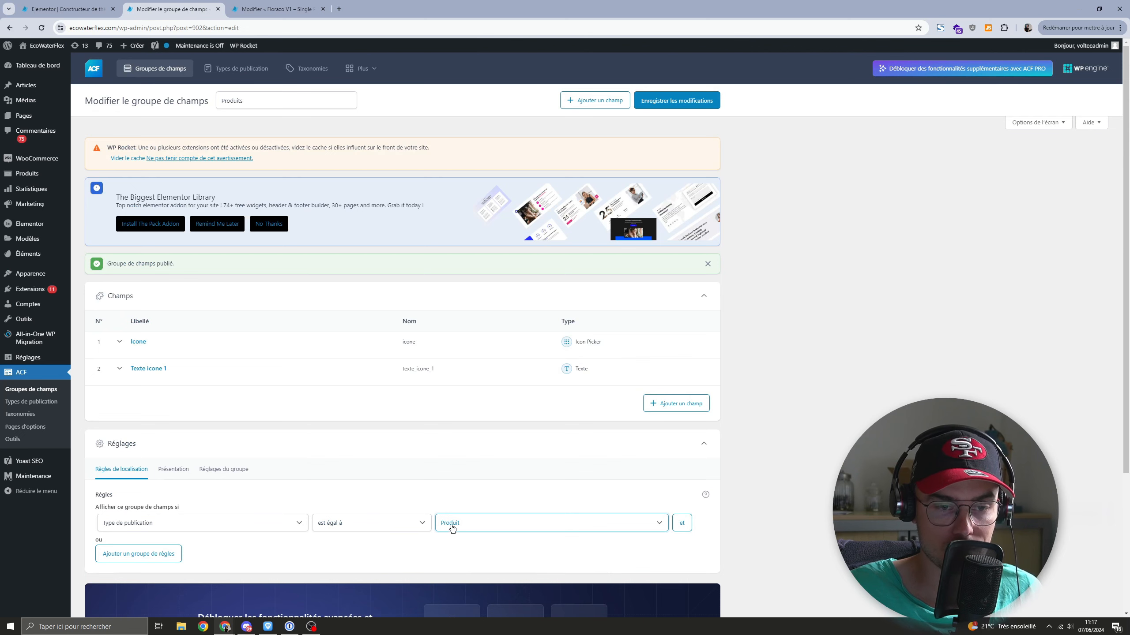
left_click(672, 102)
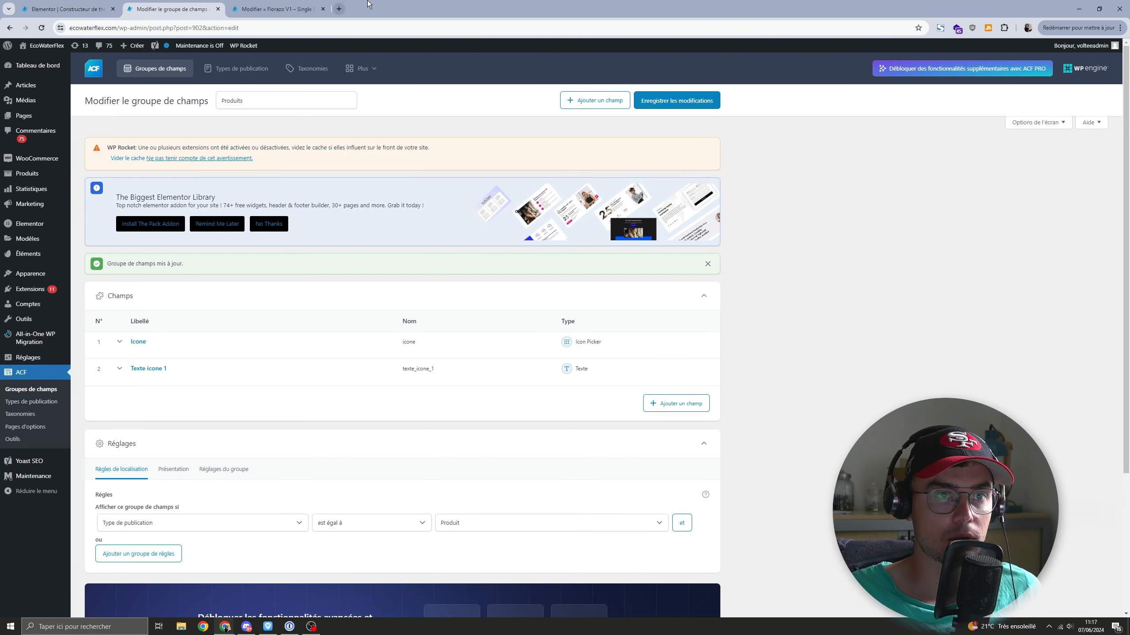
Step: Open the WooCommerce product list in a new tab and edit the product "Citerne d'eau souple – 35m3 – 35000 litres"
left_click(283, 10)
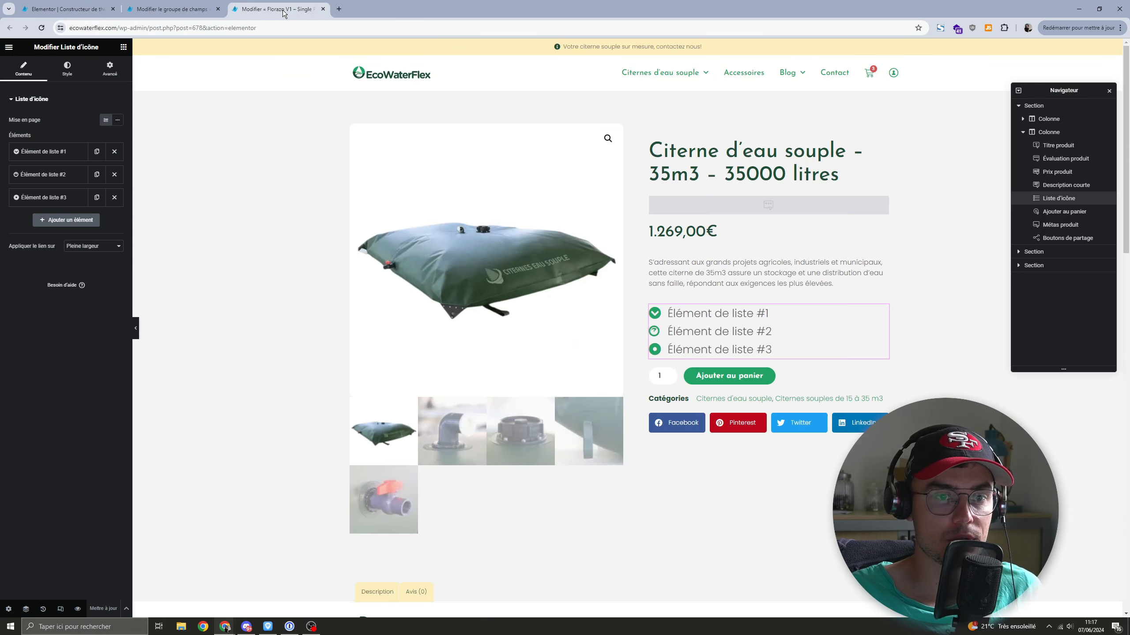
left_click(67, 8)
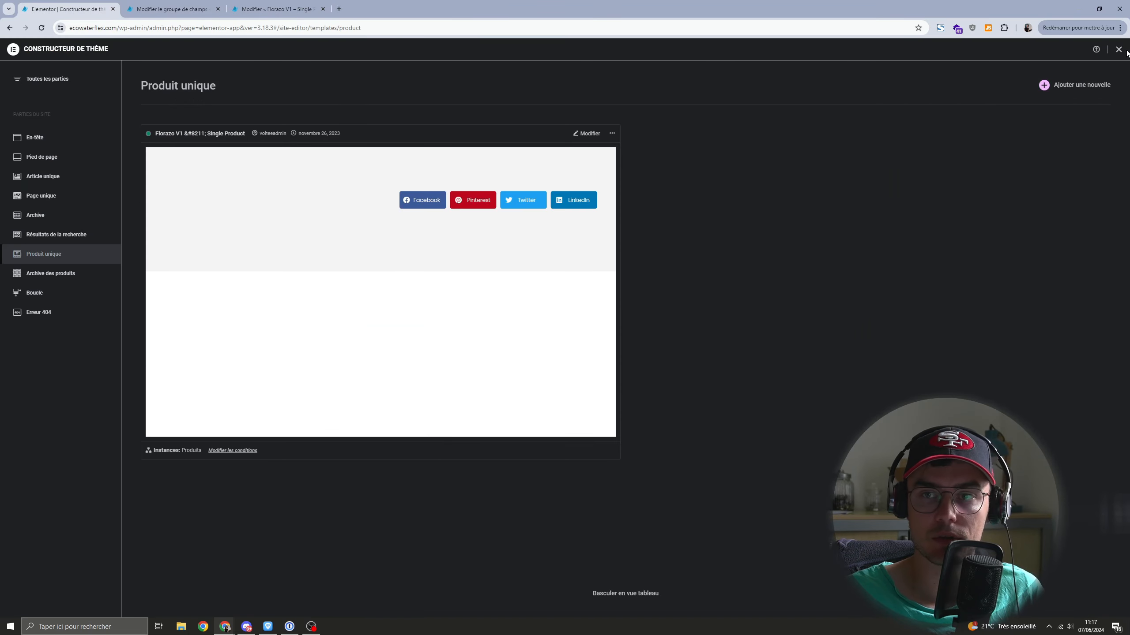
left_click(41, 28)
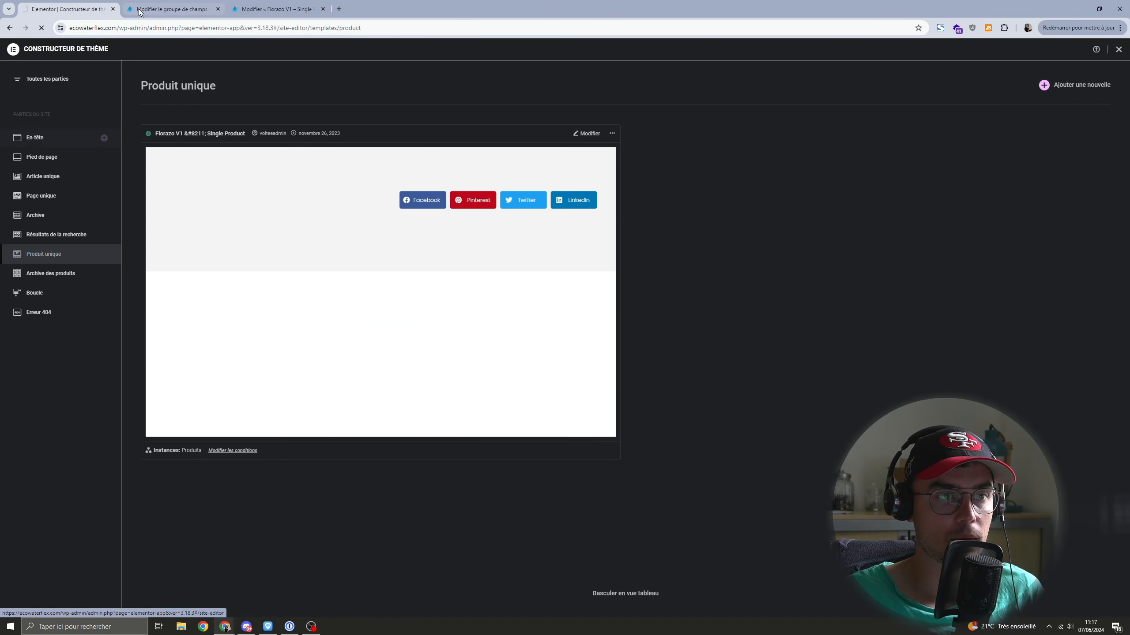
left_click(139, 11)
middle_click(118, 179)
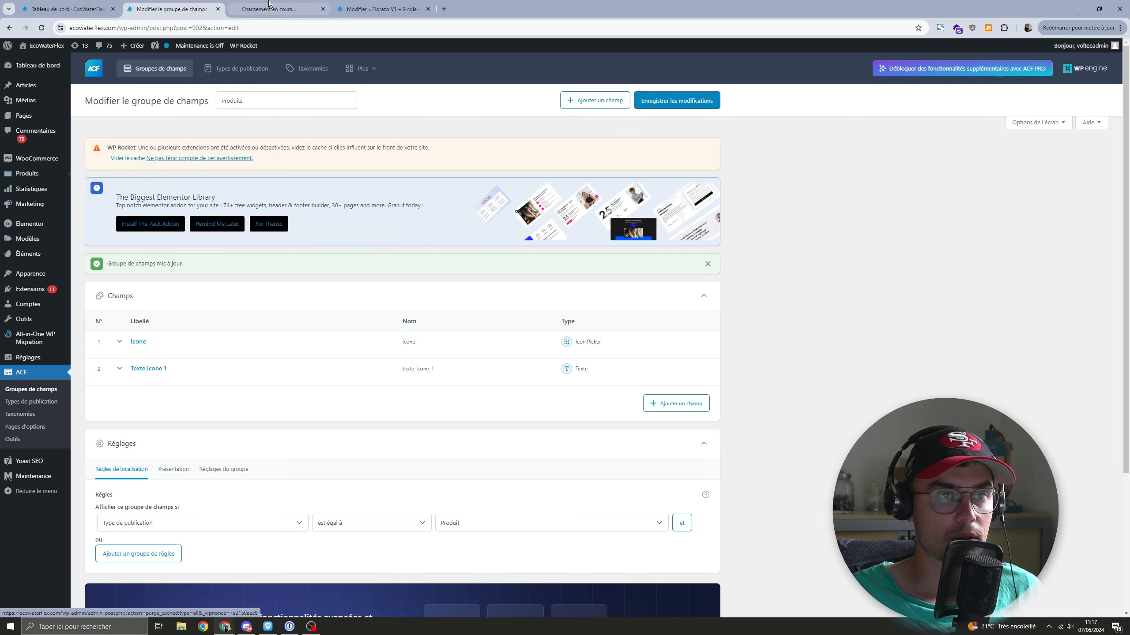
left_click(269, 5)
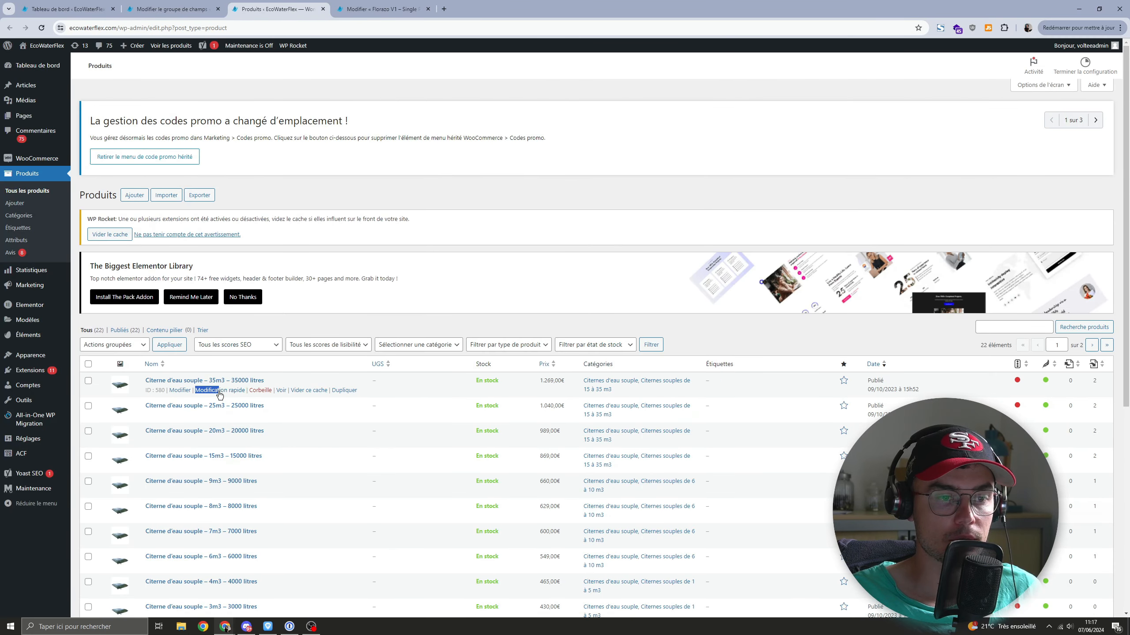
left_click(190, 391)
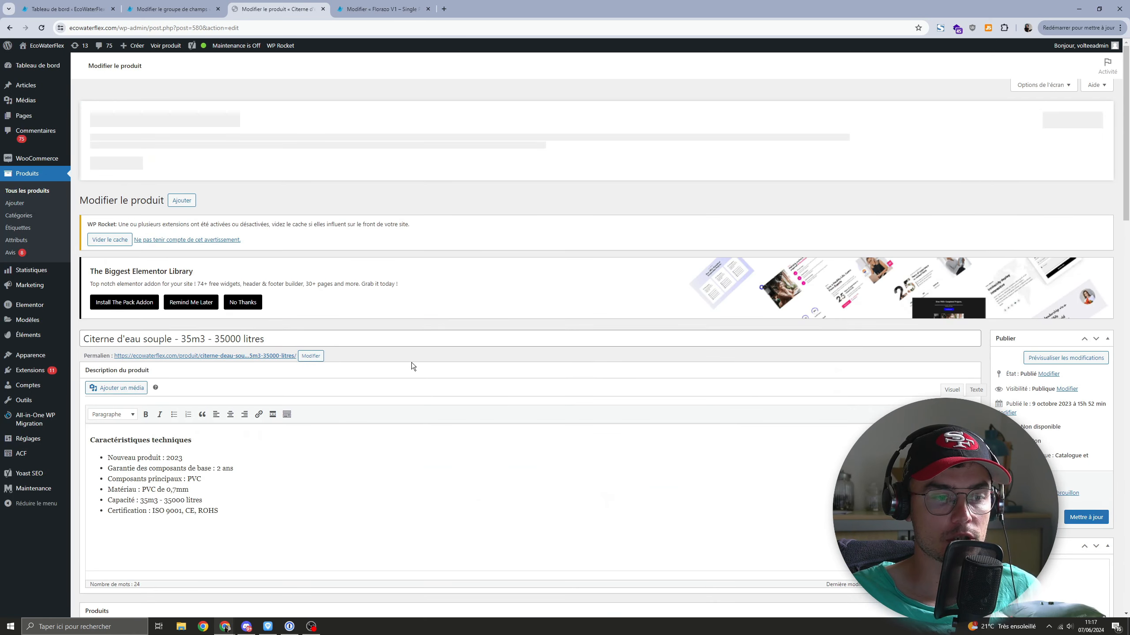
Step: Examine the product's "Produits" custom fields, including the Dashicons, Media Library and URL sources of the Icone field
scroll(333, 321, "down", 7)
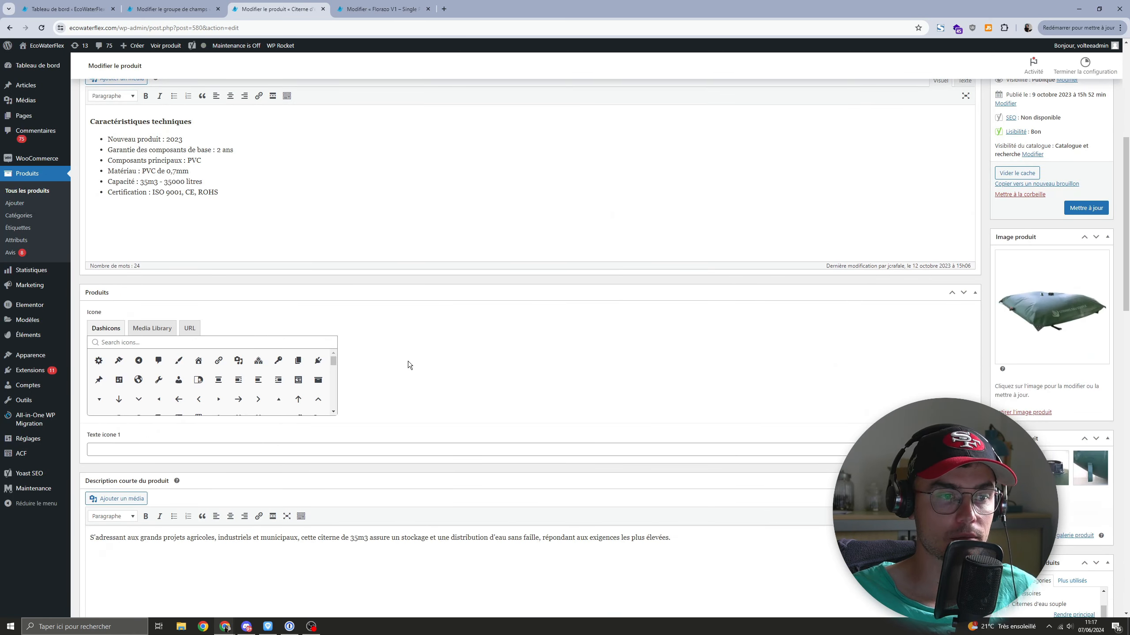
scroll(408, 363, "down", 2)
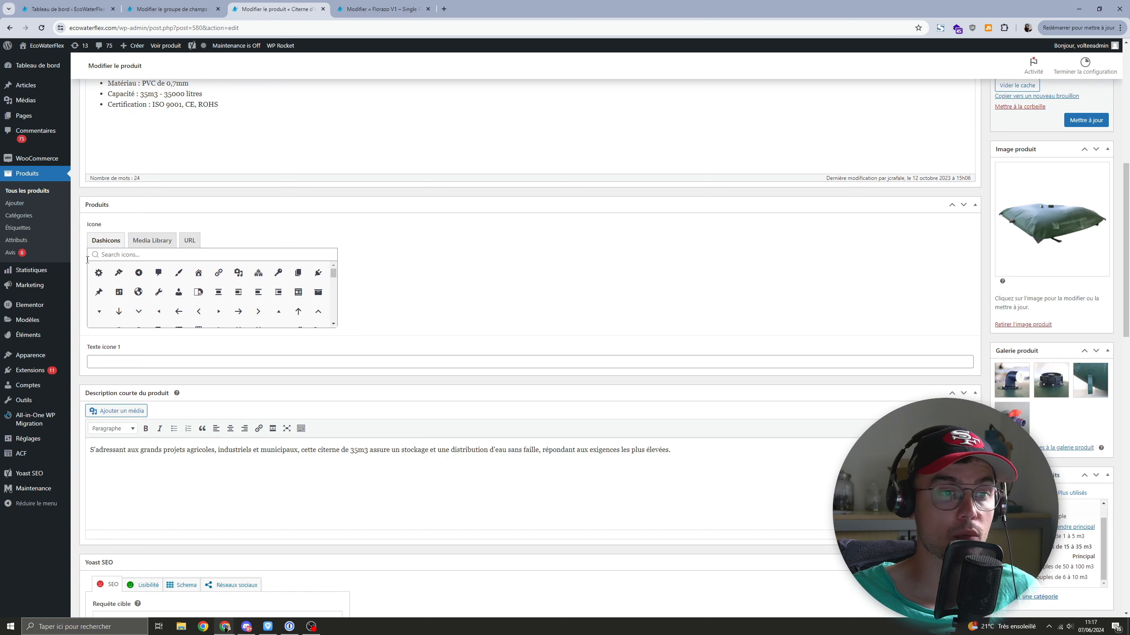
scroll(285, 296, "down", 1)
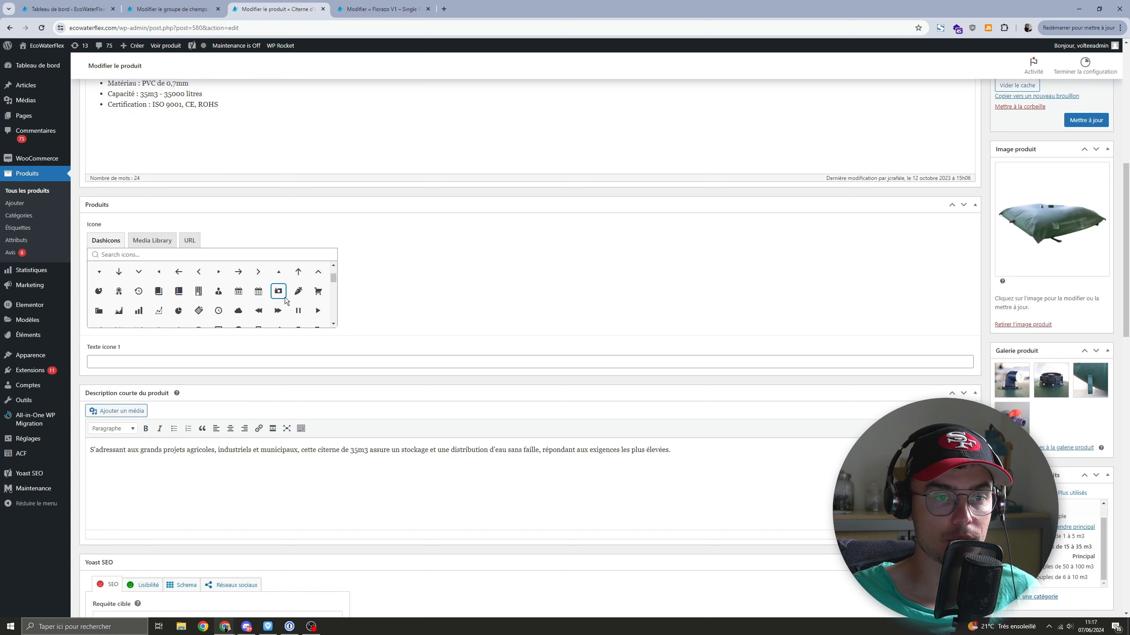
mouse_move(333, 276)
left_mouse_down()
mouse_move(335, 312)
mouse_move(339, 274)
left_mouse_up()
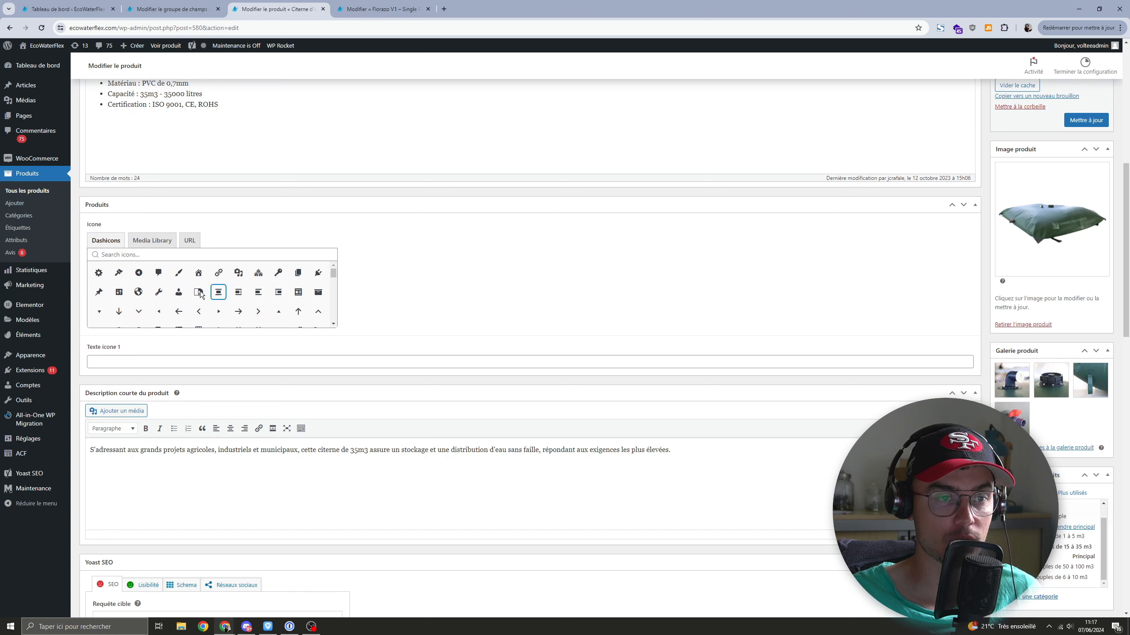
left_click(189, 243)
left_click(155, 242)
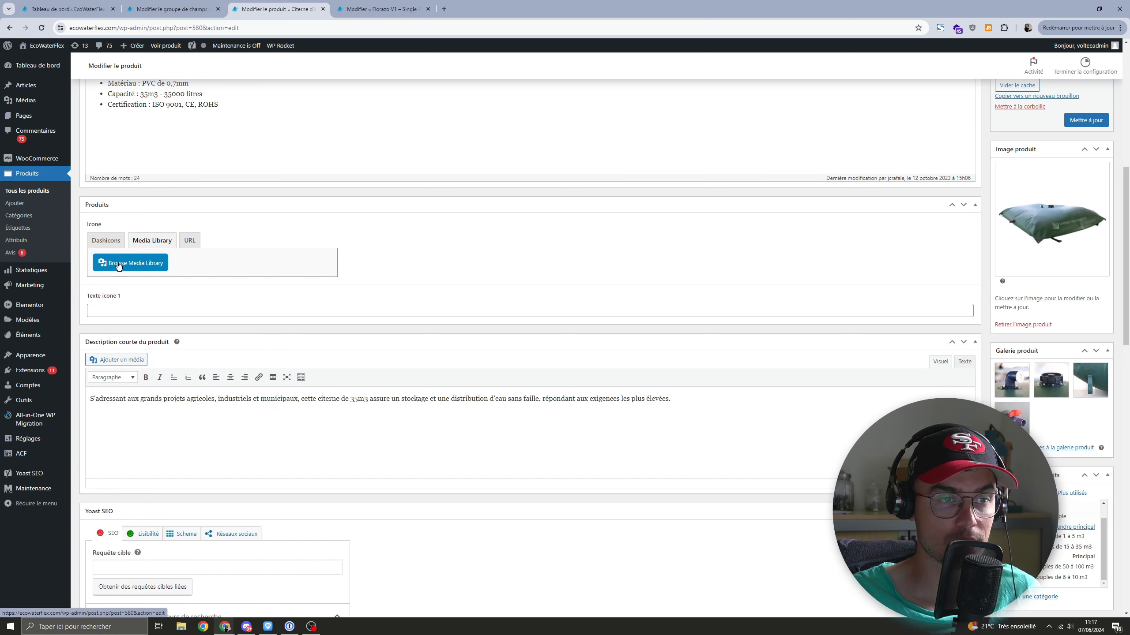
left_click(109, 251)
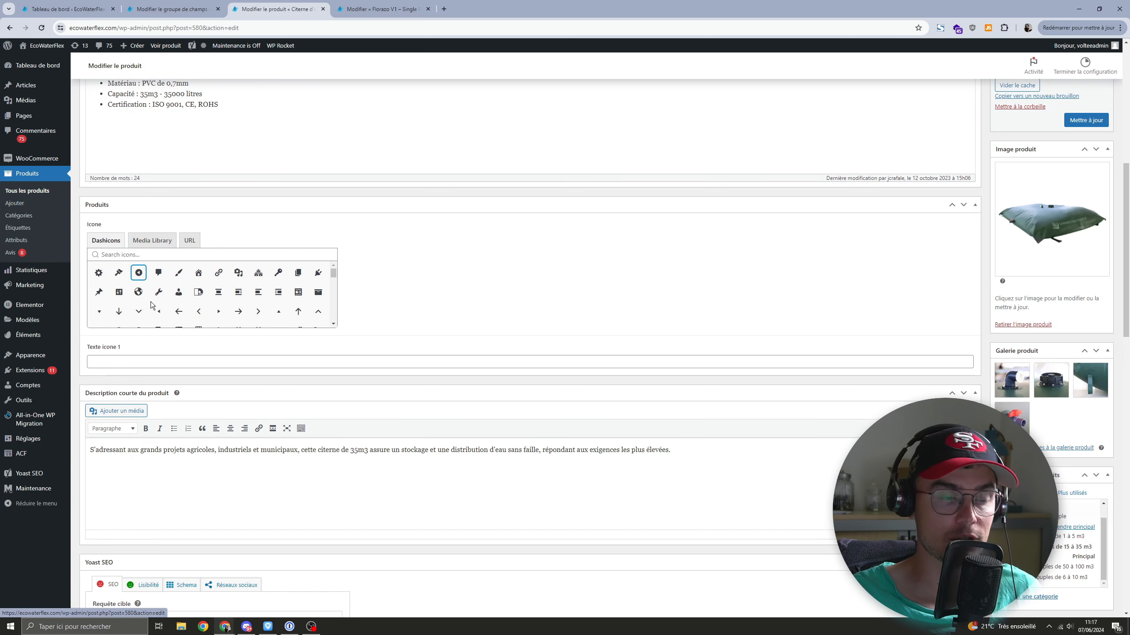
scroll(330, 374, "down", 1)
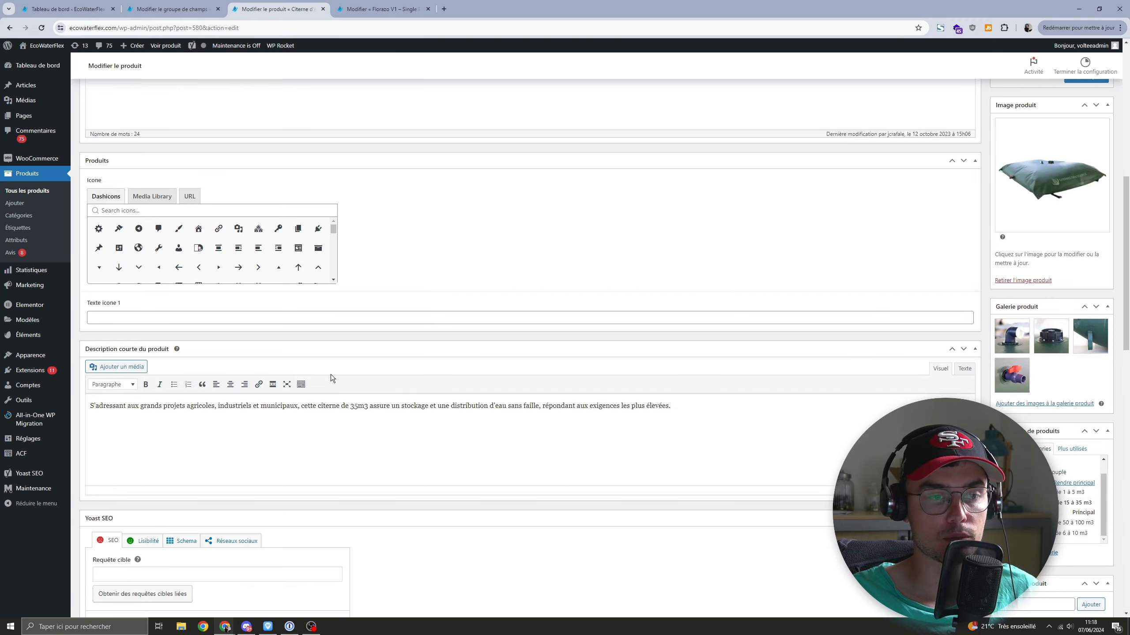
Step: Remove the icon from the first icon list item in the product template and reload the template editor
left_click(378, 9)
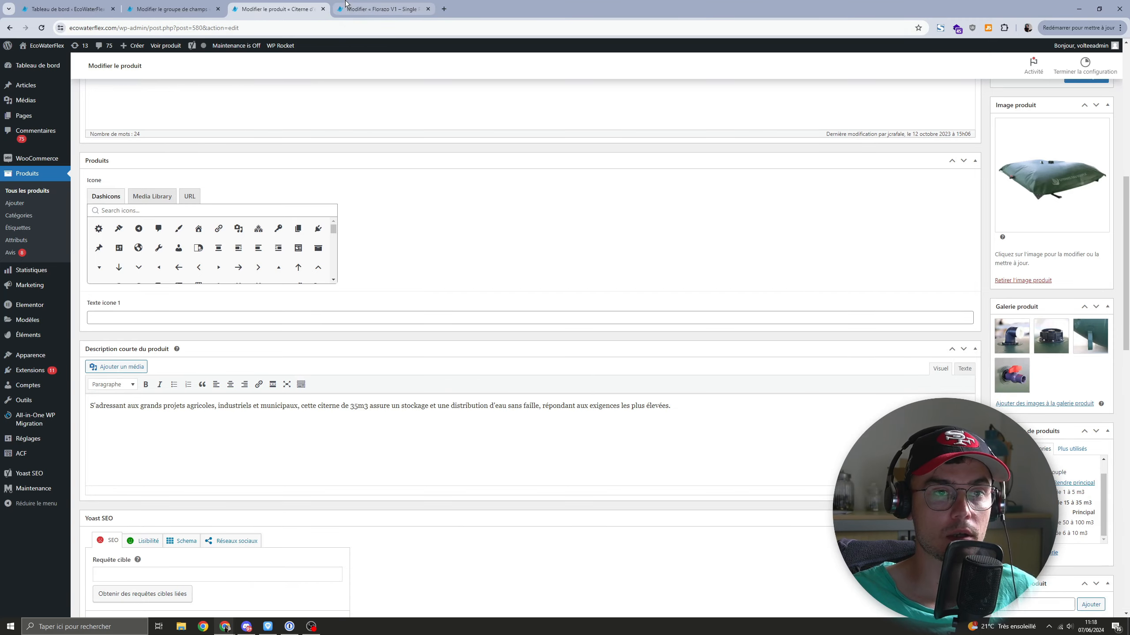
left_click(110, 215)
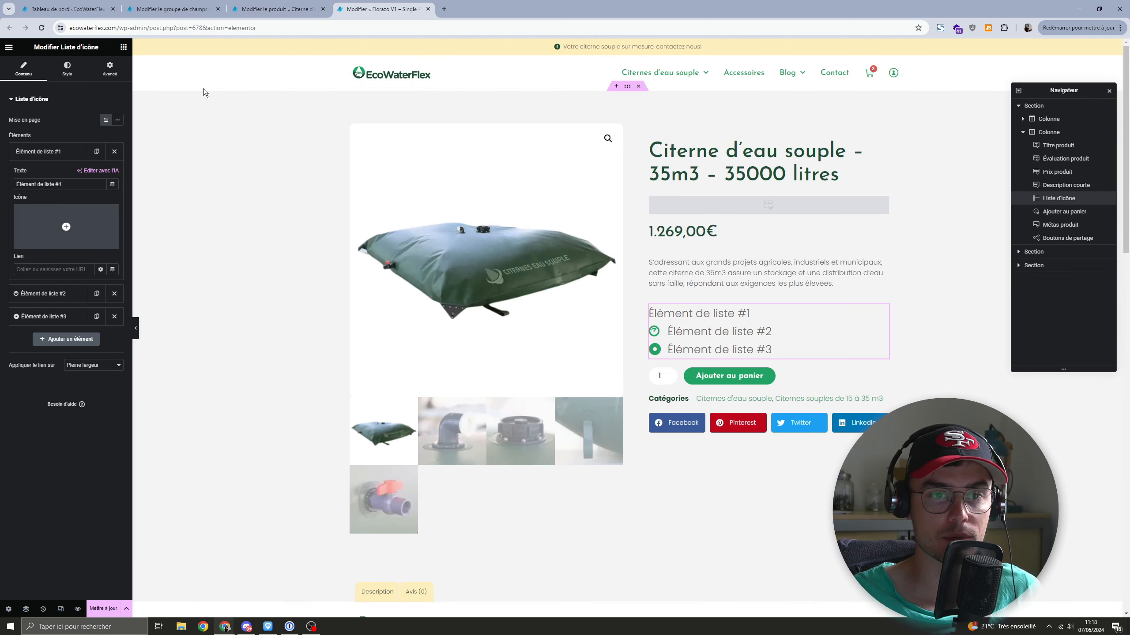
left_click(42, 32)
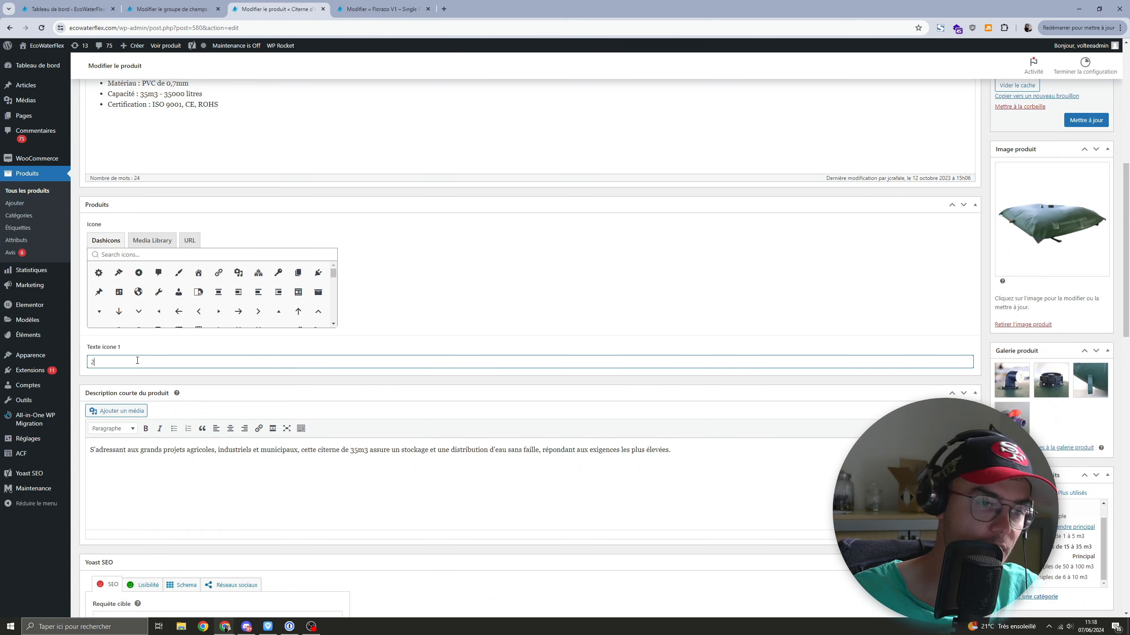
Step: Set the product's "Texte icone 1" field to "35000 Litres", update the product and open its public page
scroll(137, 361, "down", 2)
scroll(418, 323, "up", 6)
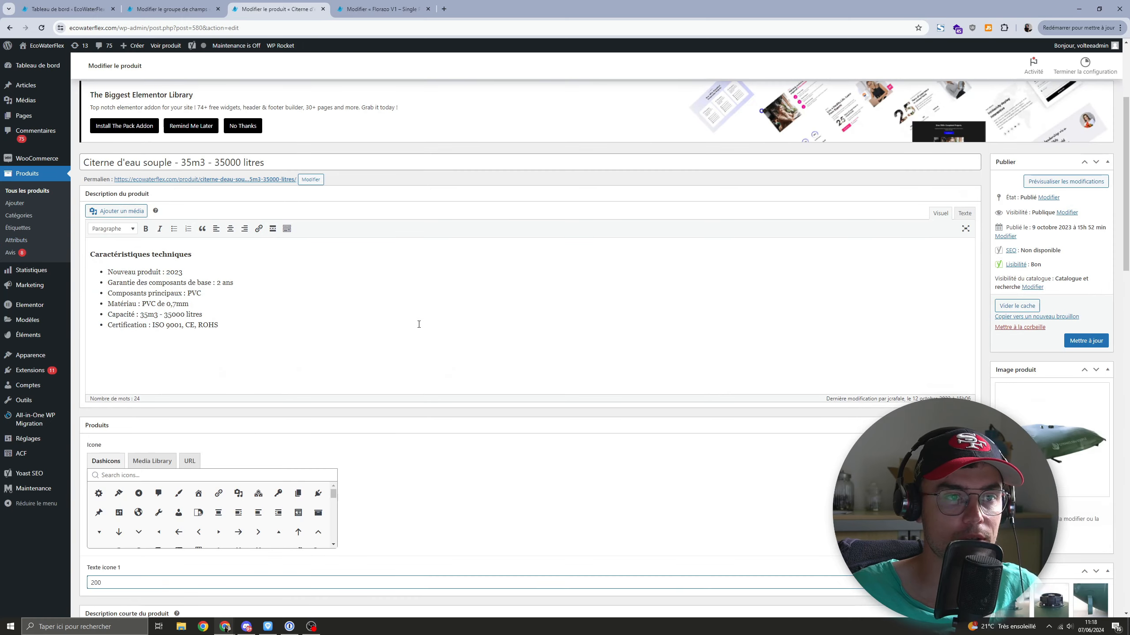
scroll(418, 324, "down", 3)
double_click(149, 410)
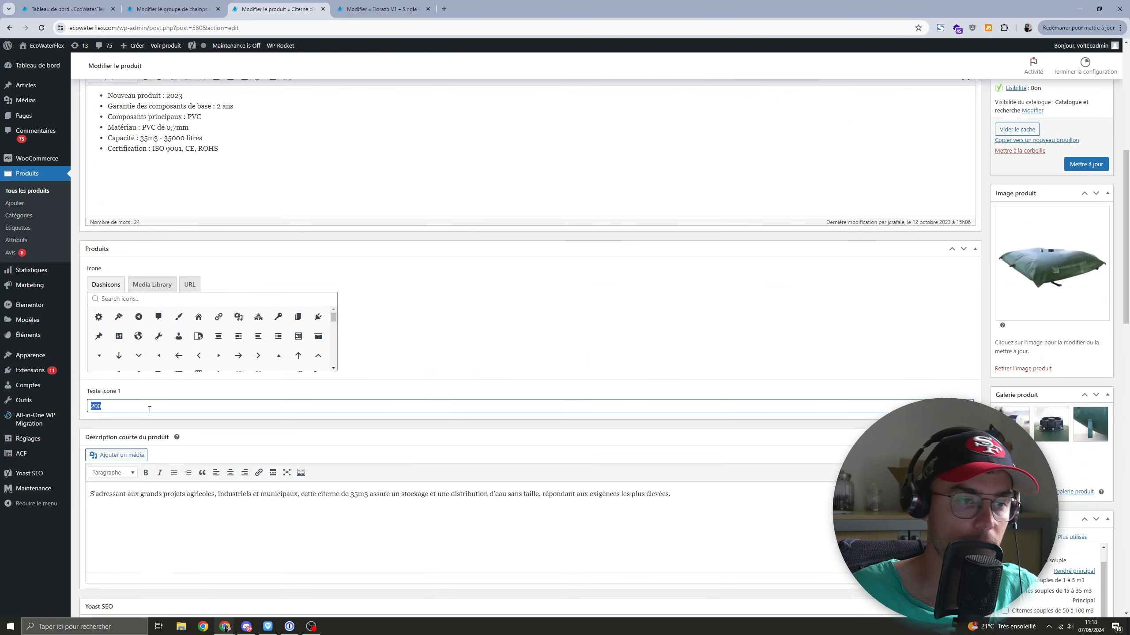
type("35000 Litres")
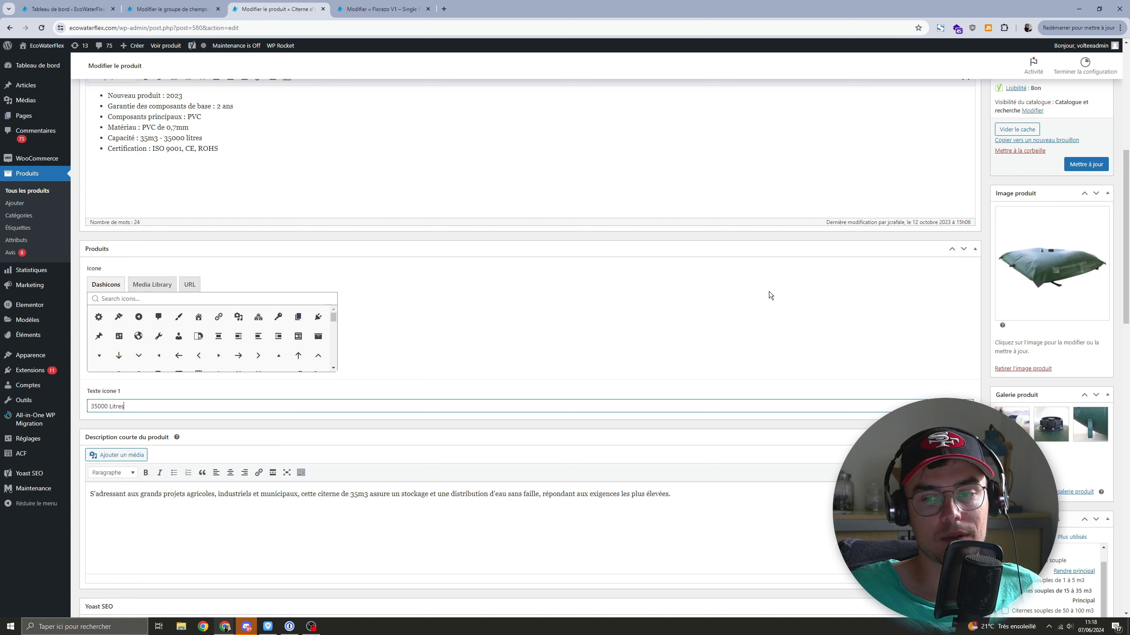
left_click(1086, 164)
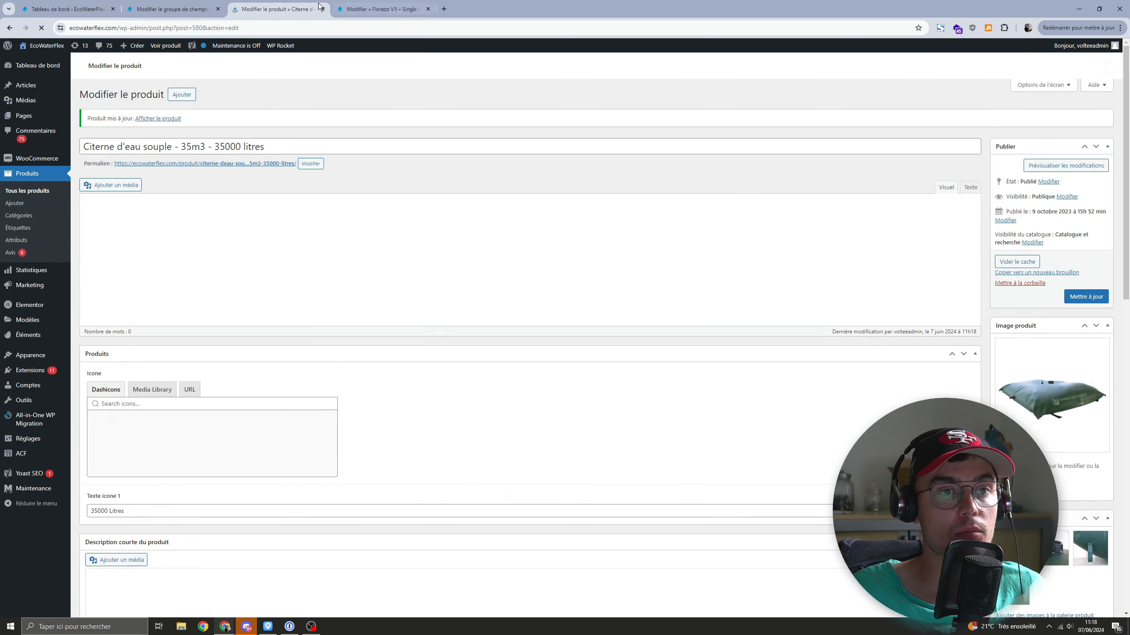
left_click(247, 381)
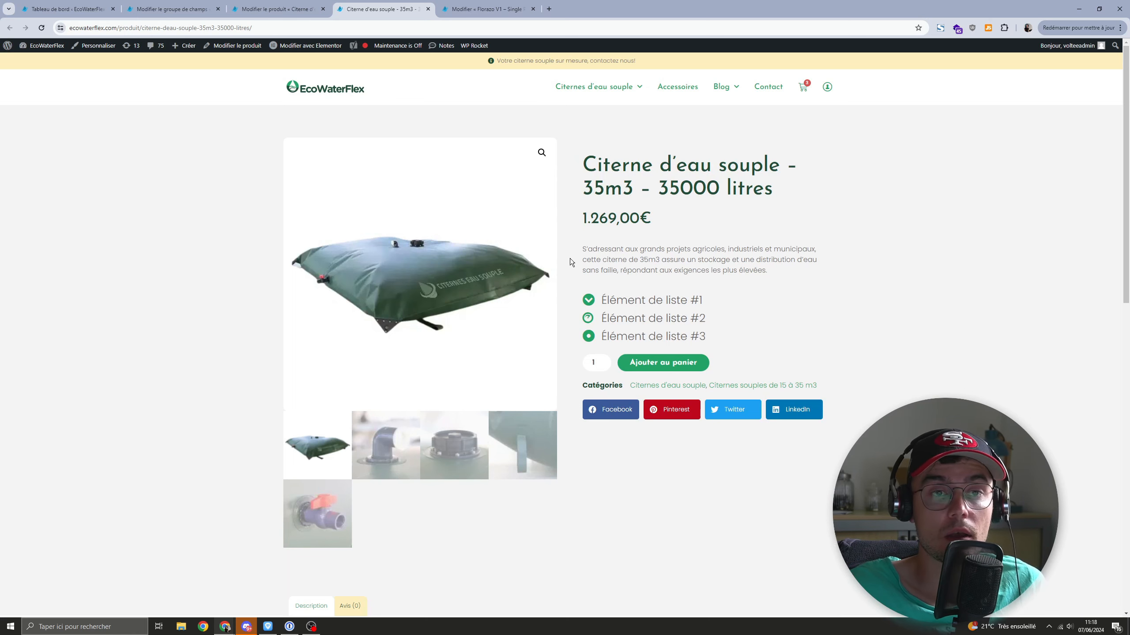
Step: Return to the Elementor product template and open the first item of the icon list for editing
left_click(487, 9)
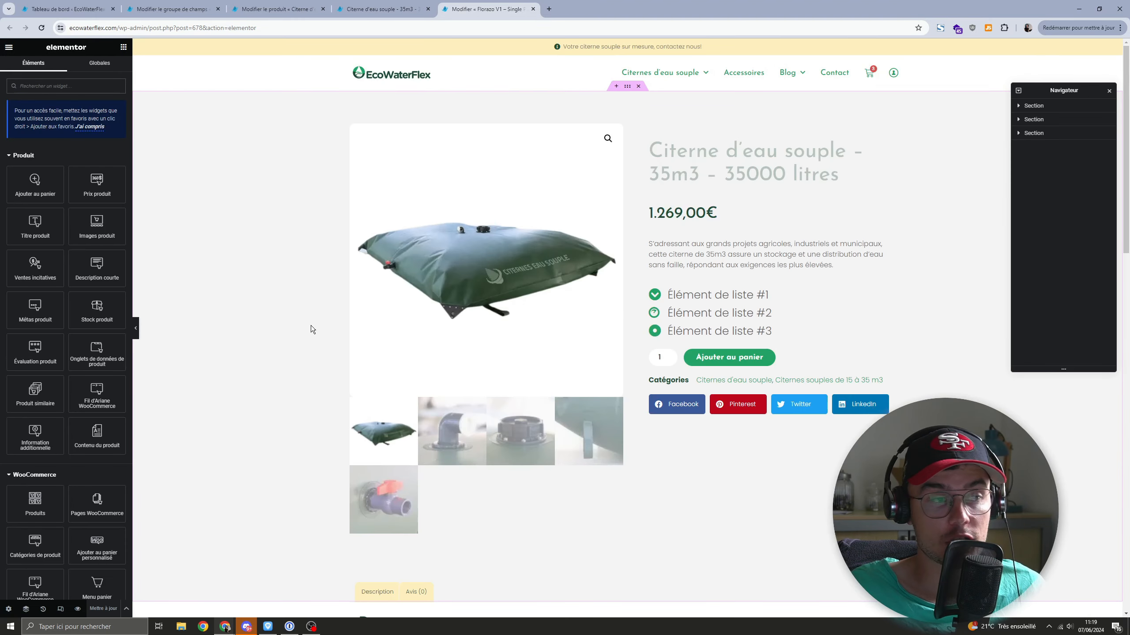
left_click(738, 321)
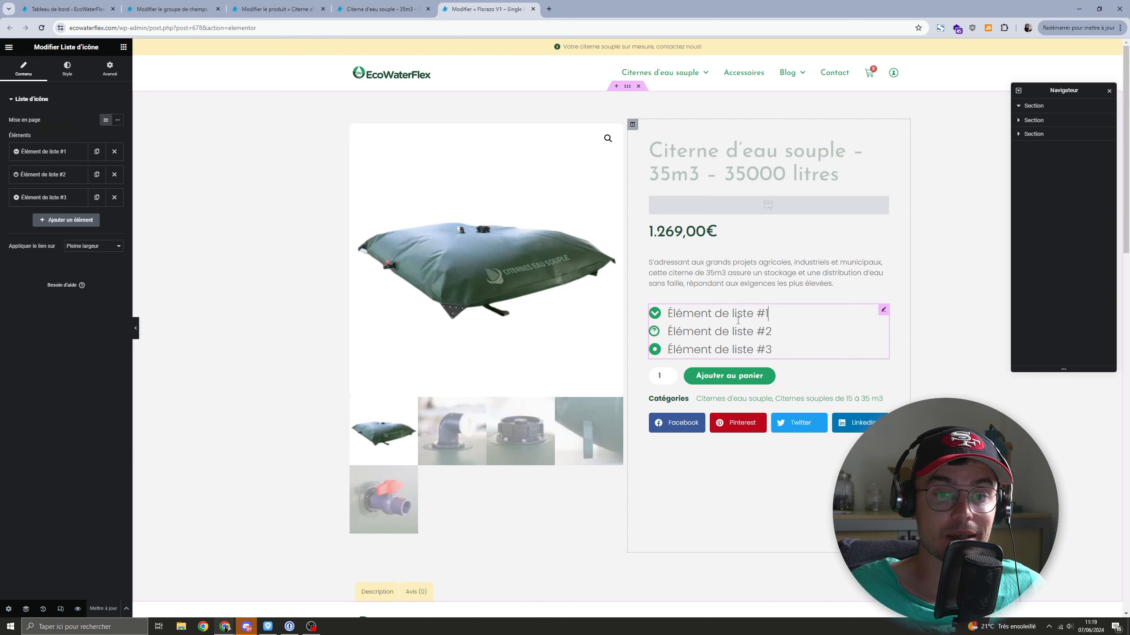
left_click(43, 152)
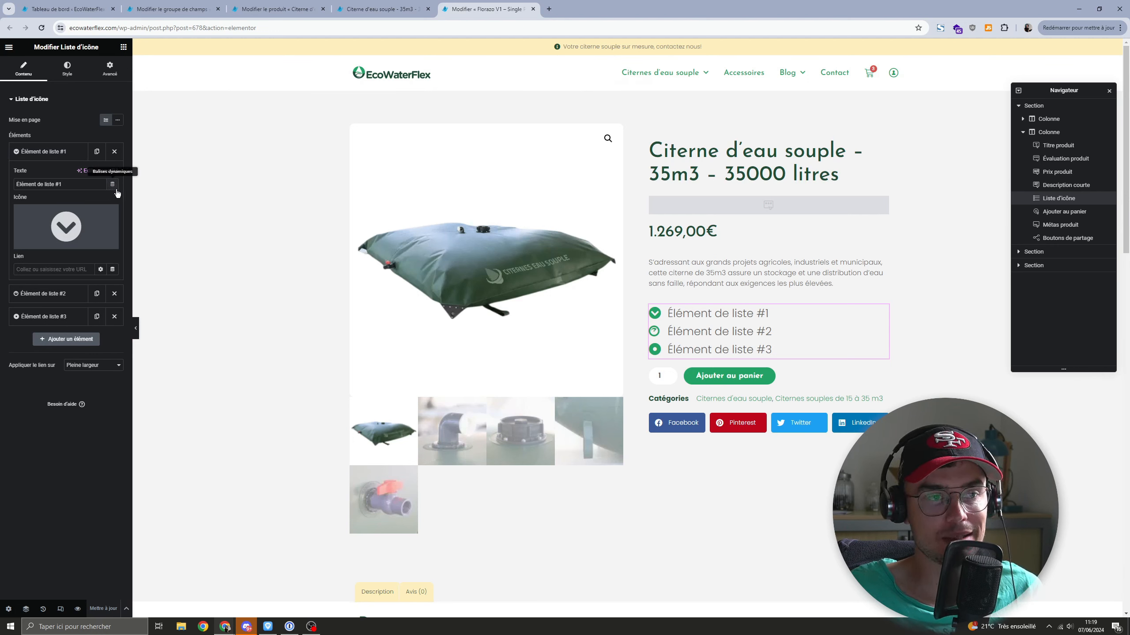
Step: Try static text for the first icon list item, entering "Texte icone 1" and replacing it with "35000"
triple_click(82, 184)
type("Texte icone 1")
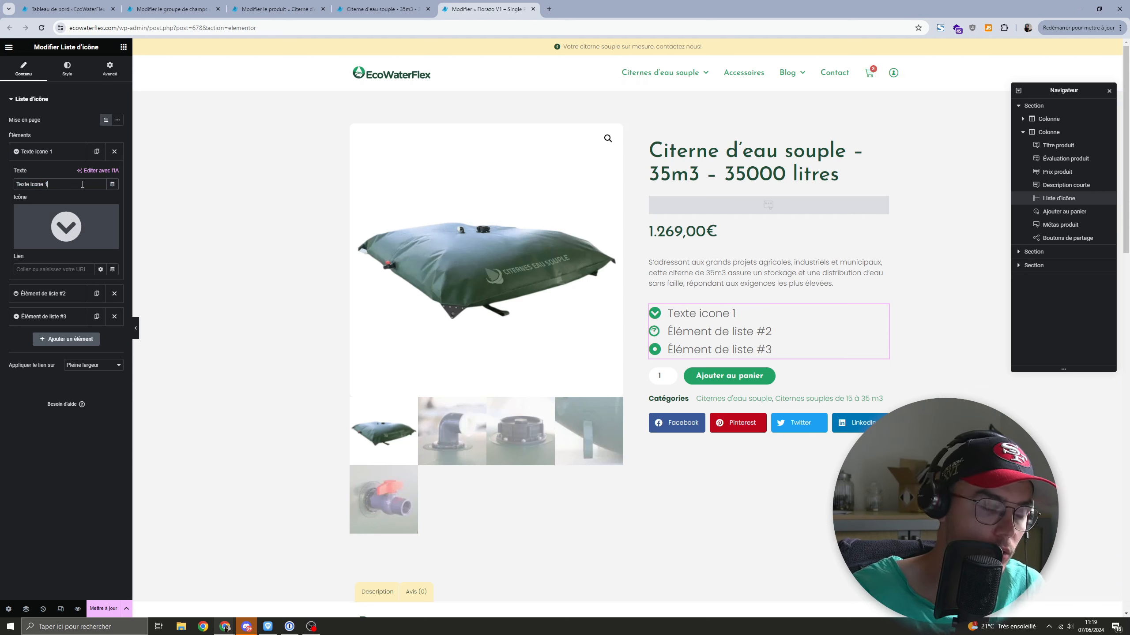
type("35000")
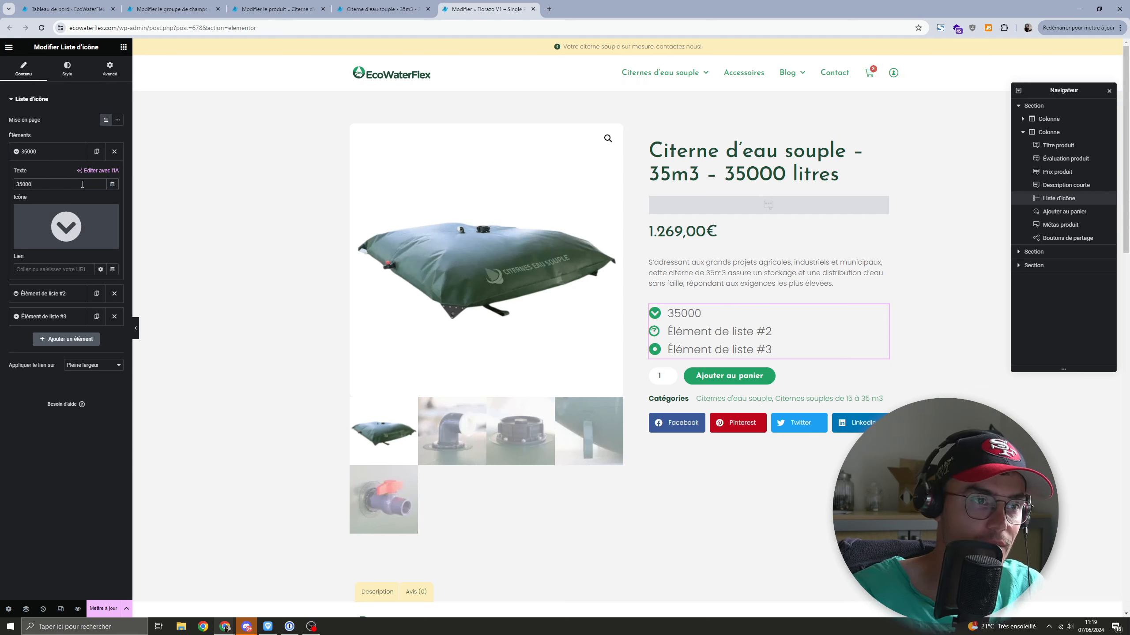
Step: Link the first list item's text to the dynamic tag "ACF Champ" with key "Texte icone 1" and update the template
left_click(113, 184)
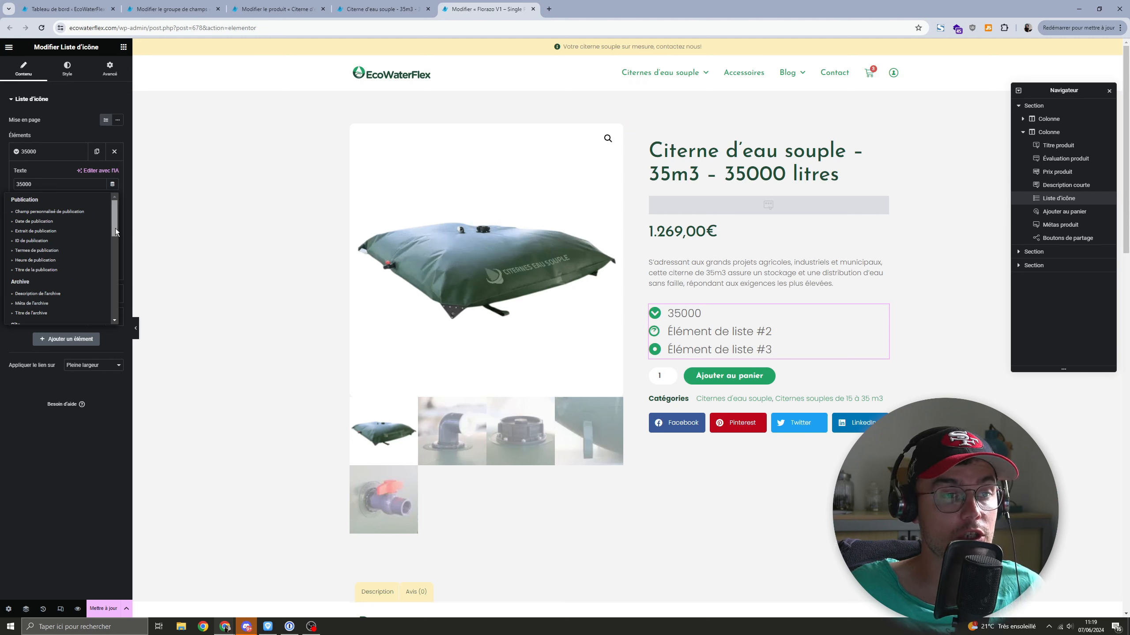
left_click_drag(115, 228, 111, 321)
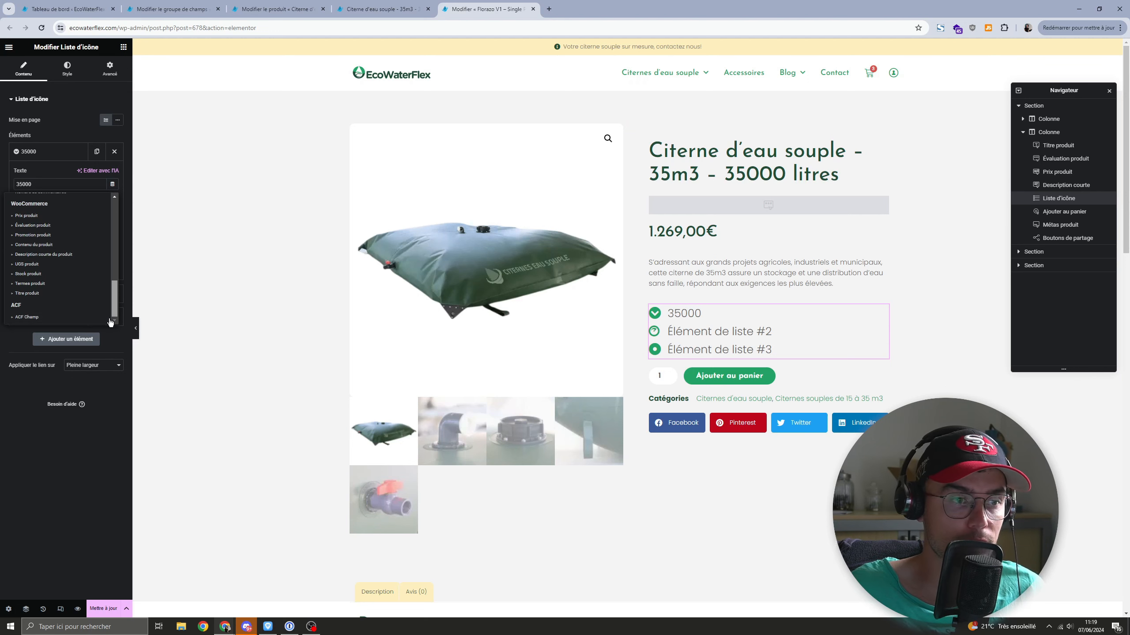
left_click(20, 316)
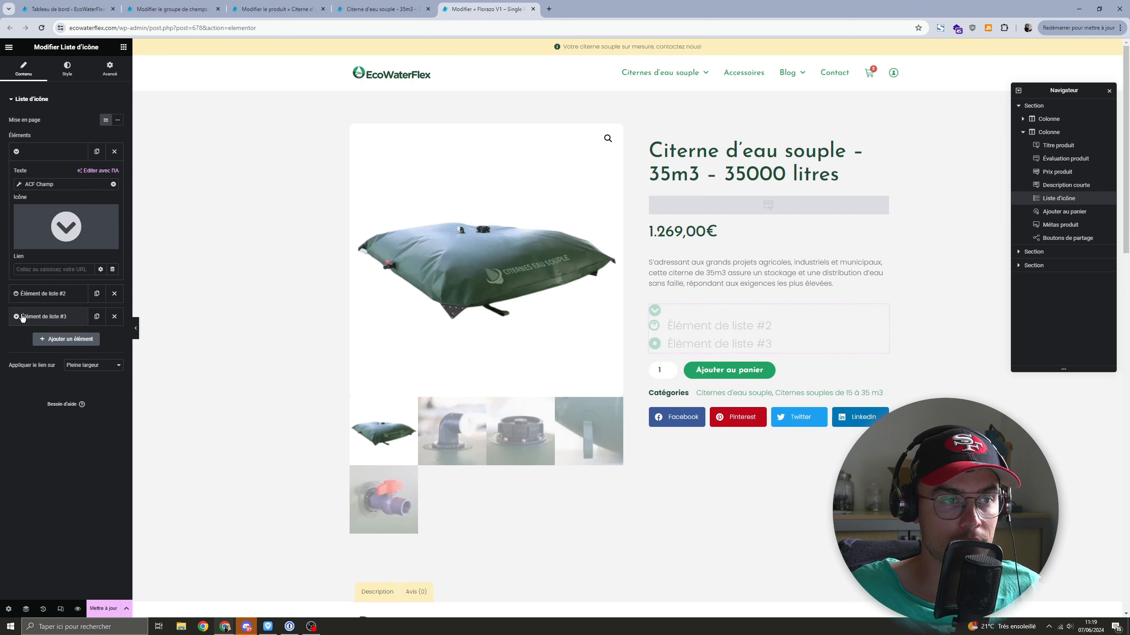
left_click(46, 184)
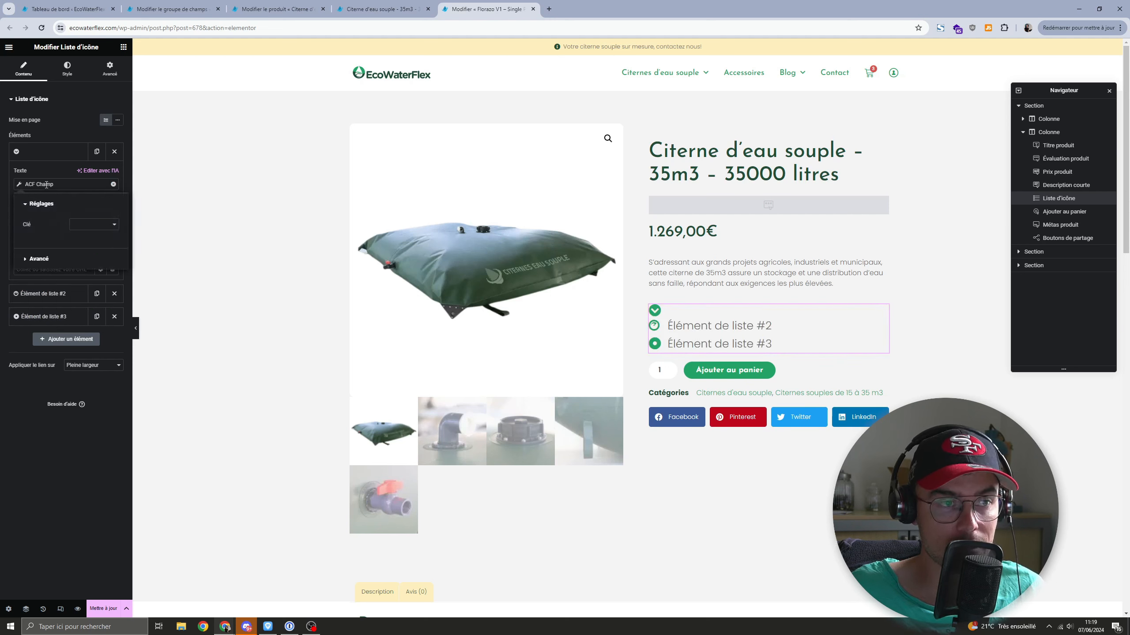
left_click(80, 226)
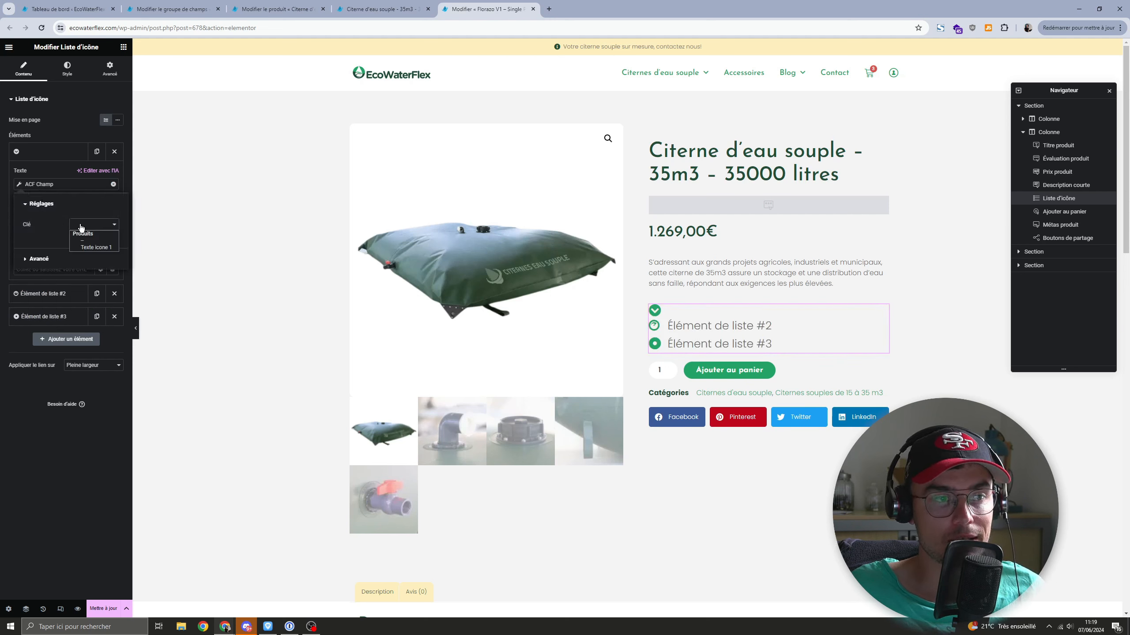
left_click(90, 248)
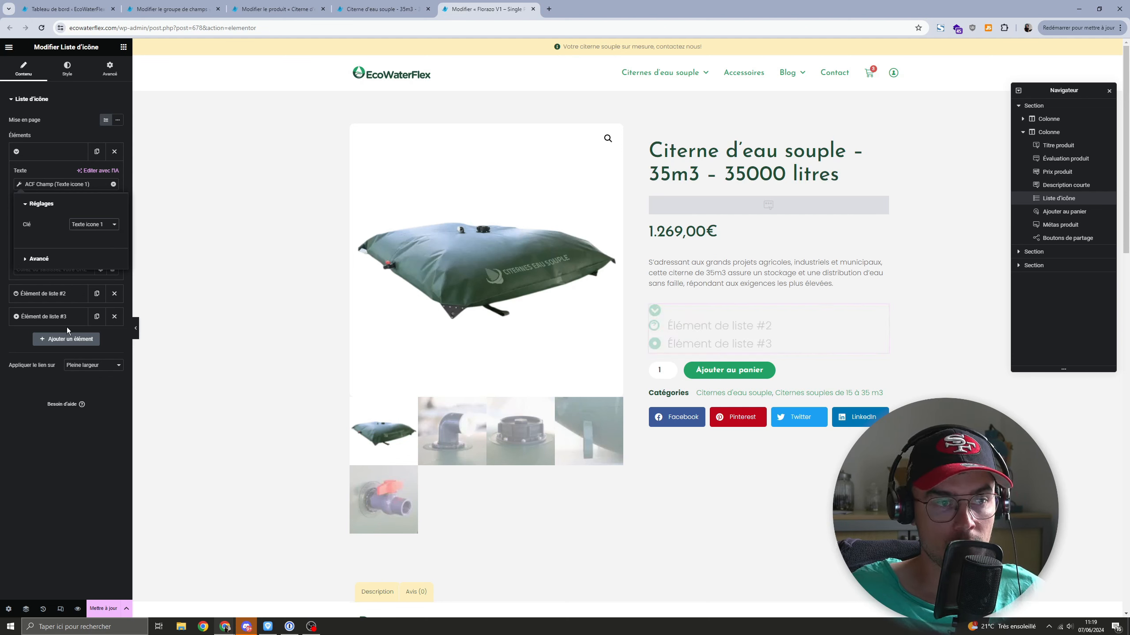
left_click(79, 452)
left_click(103, 609)
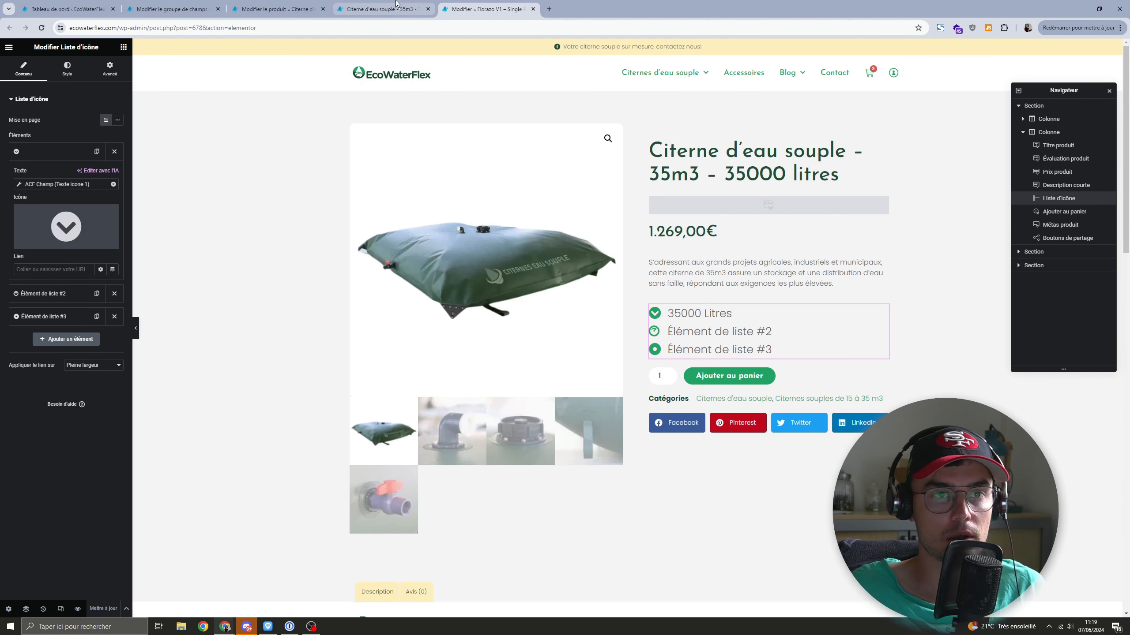
Step: Reload the 35m3 product's public page and check the text of its first icon list item
left_click(379, 8)
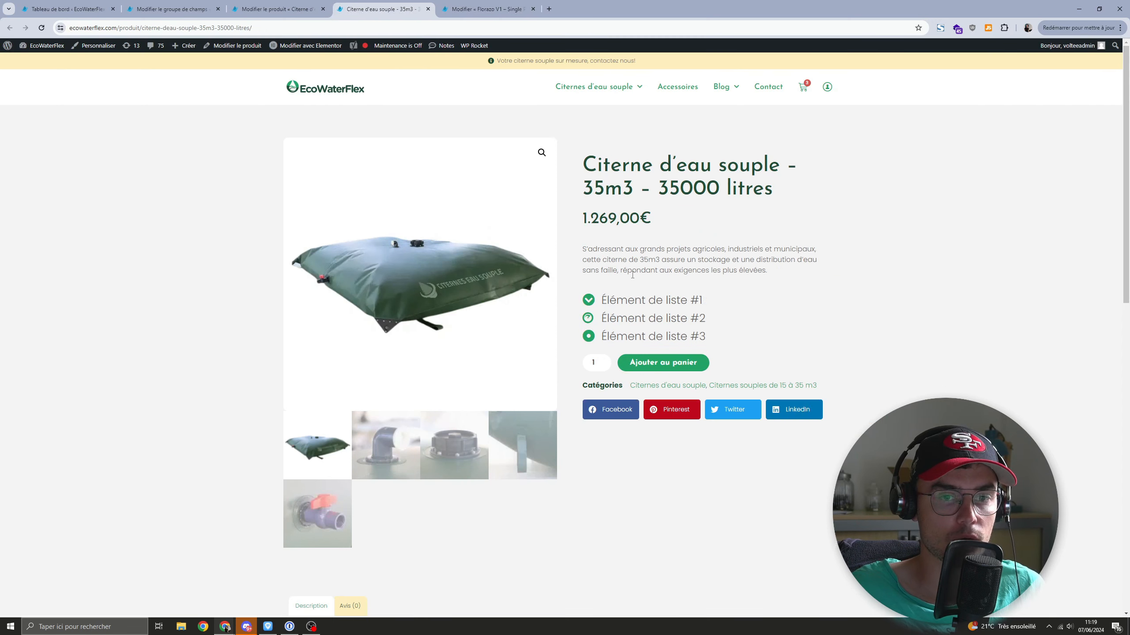
left_click_drag(708, 187, 760, 185)
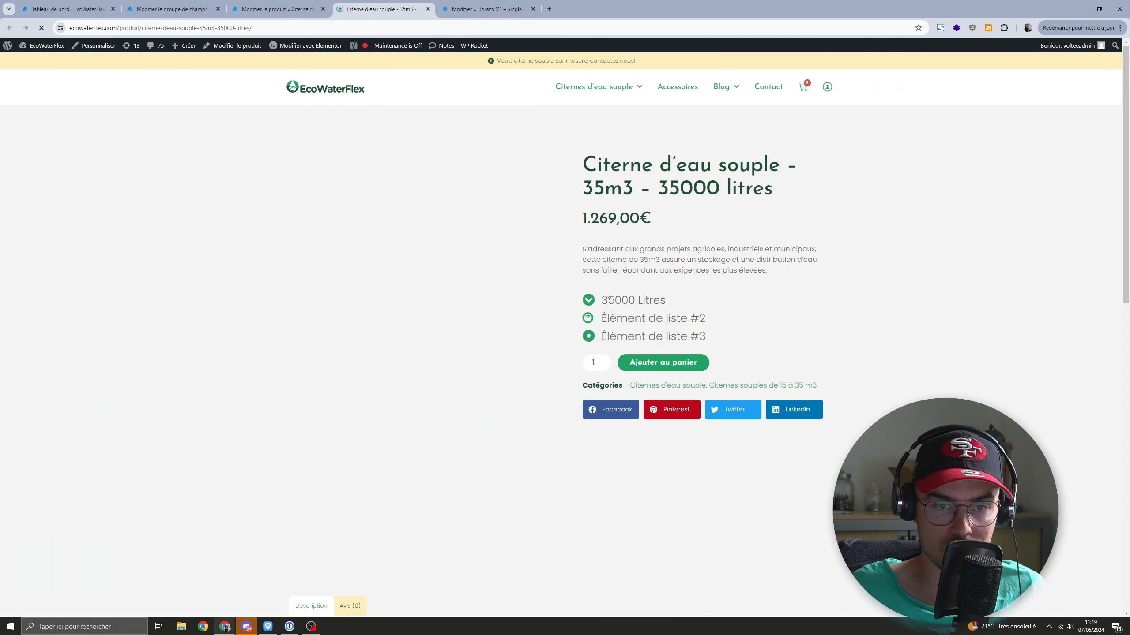
left_click_drag(608, 301, 674, 307)
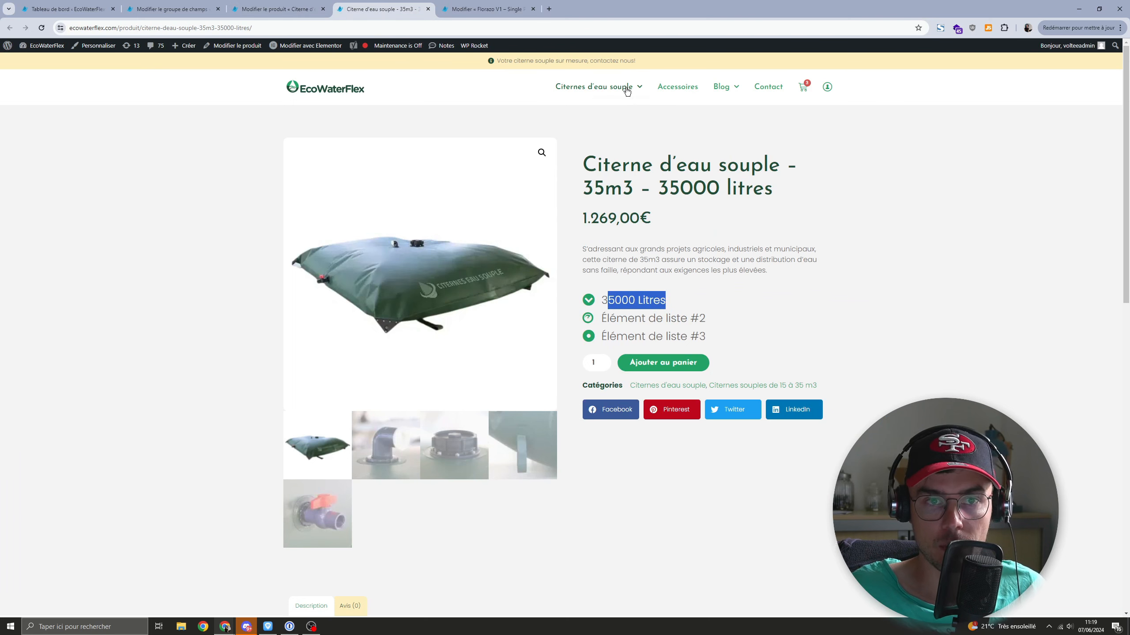
Step: Open "Citerne d'eau souple – 1m3 – 1000 litres" from the 1 to 5 m3 category and edit that product in a new tab
mouse_move(625, 89)
left_click(610, 112)
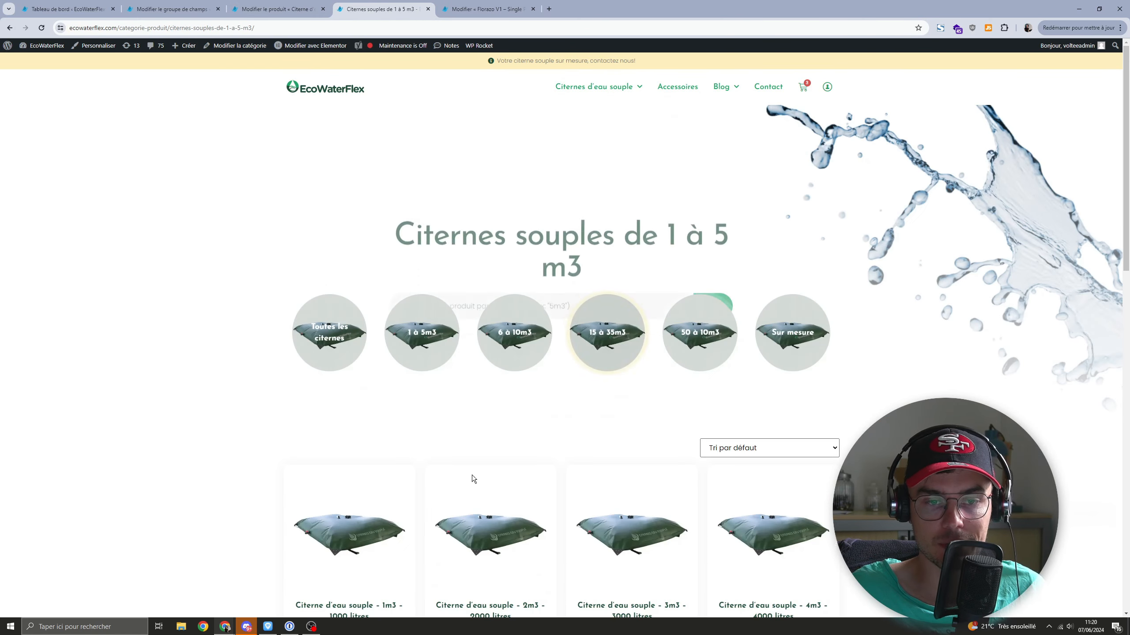
left_click(344, 529)
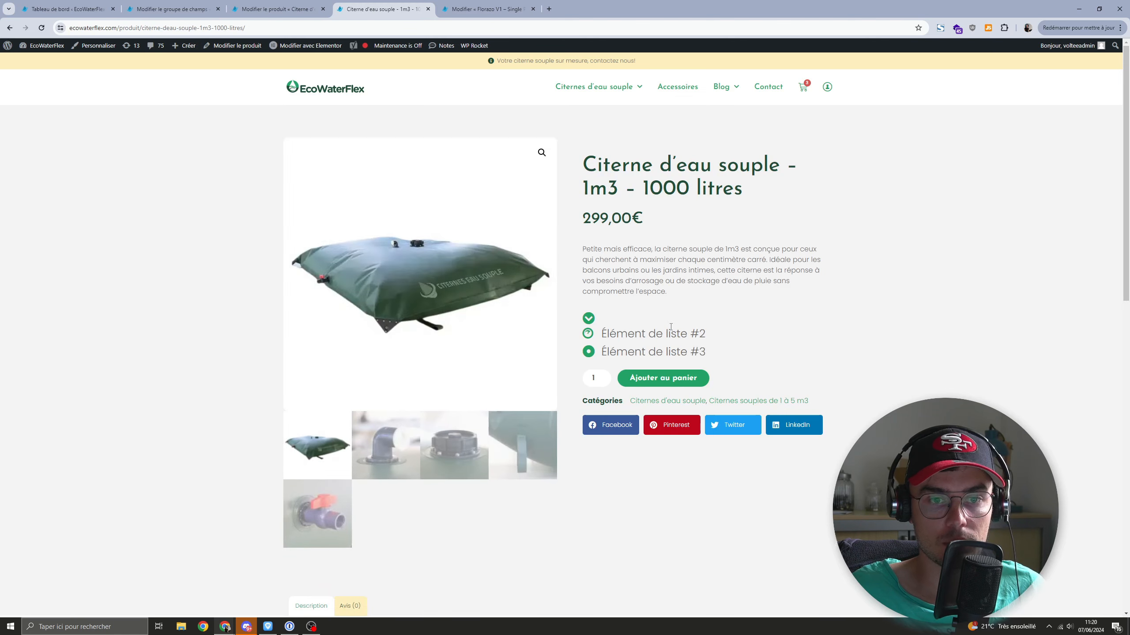
middle_click(233, 45)
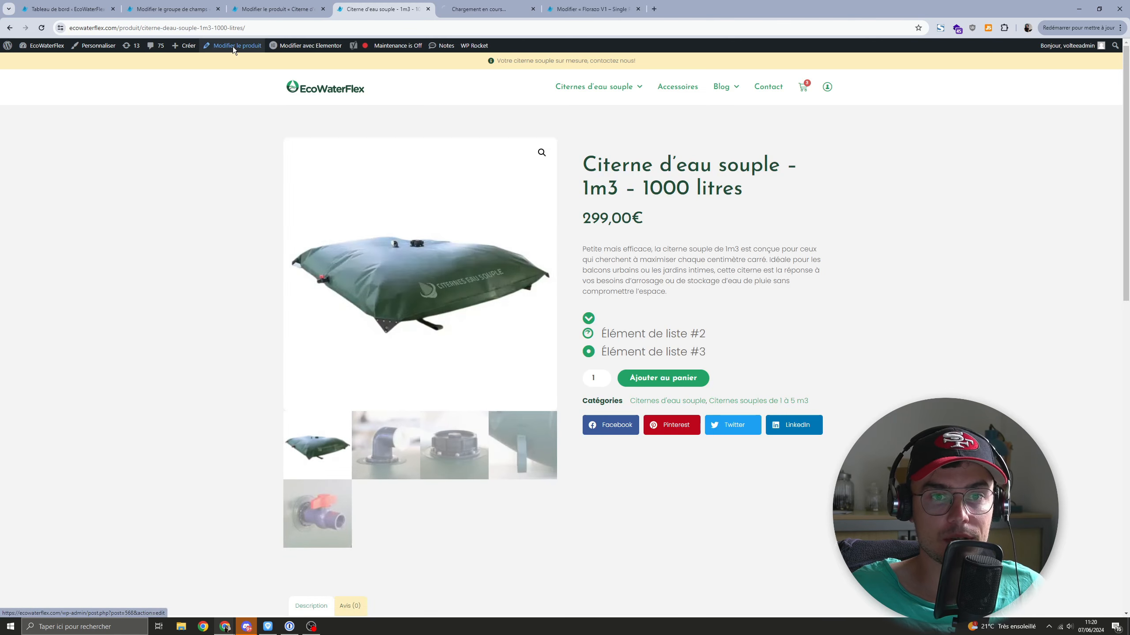
left_click(475, 9)
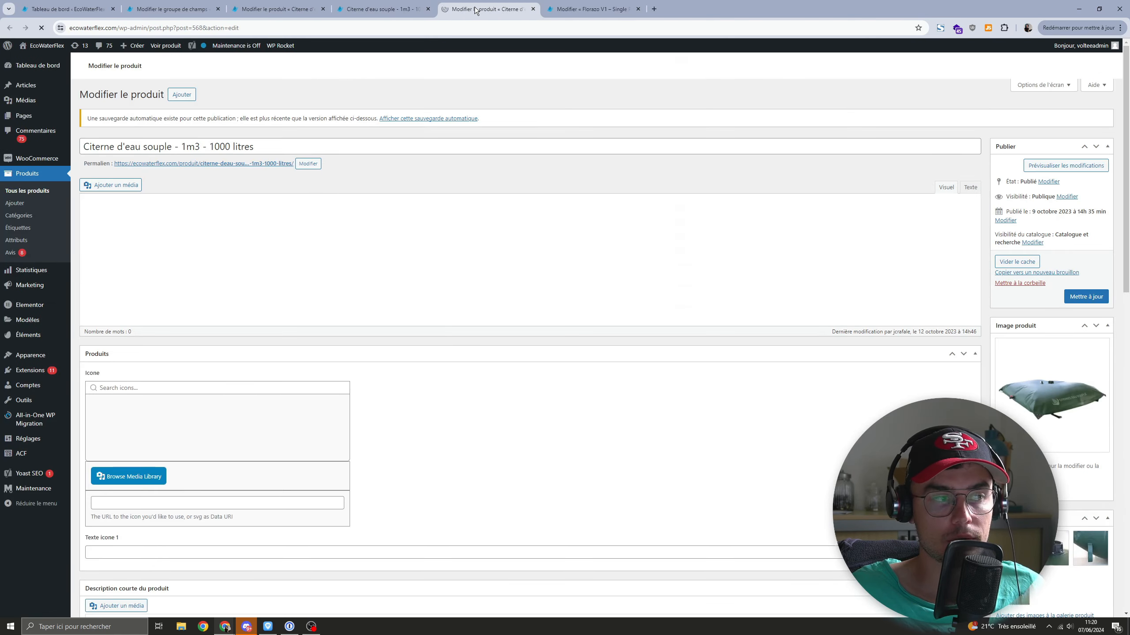
Step: Set the 1m3 product's "Texte icone 1" field to "1000 Litres", update the product and check the list on its reloaded page
scroll(435, 316, "down", 4)
left_click(189, 506)
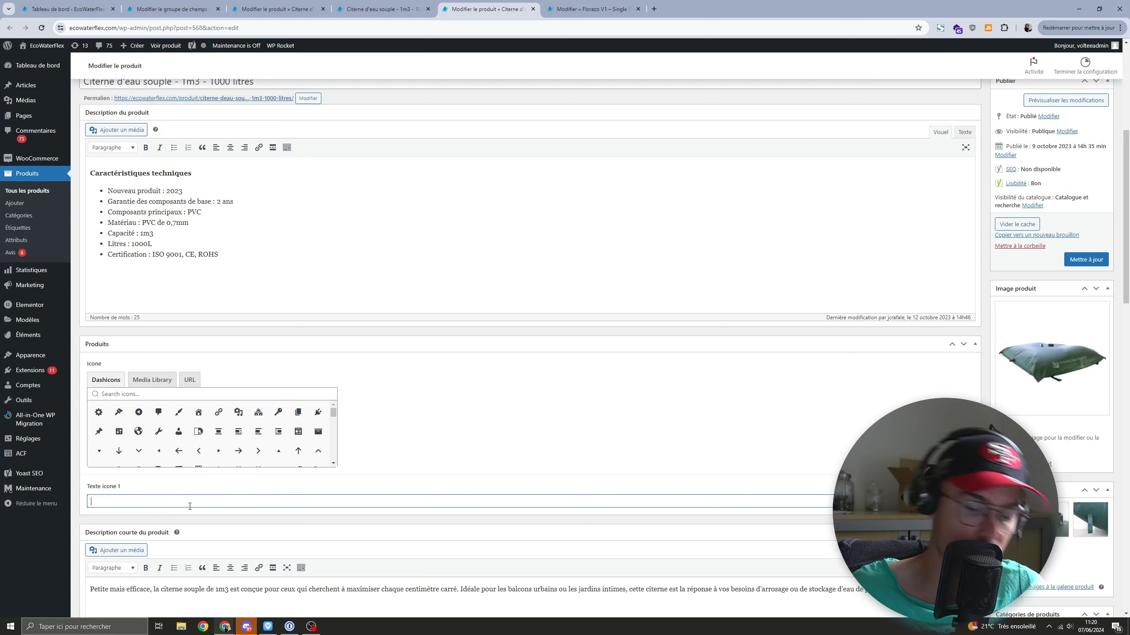
type("1000 Lit")
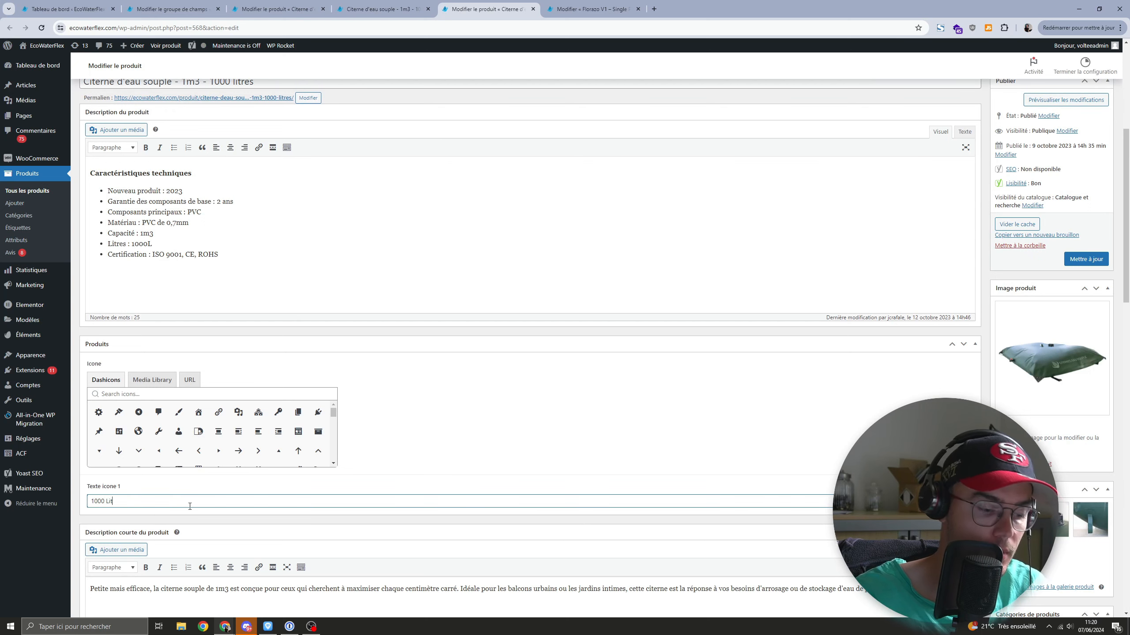
type("res")
left_click(1089, 258)
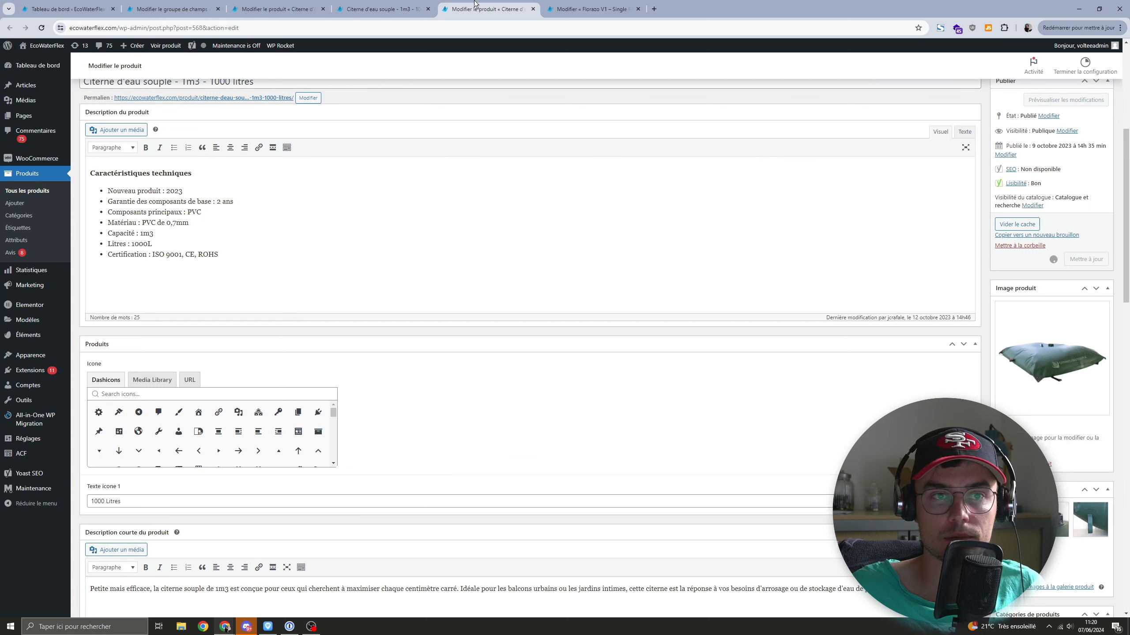
left_click(372, 7)
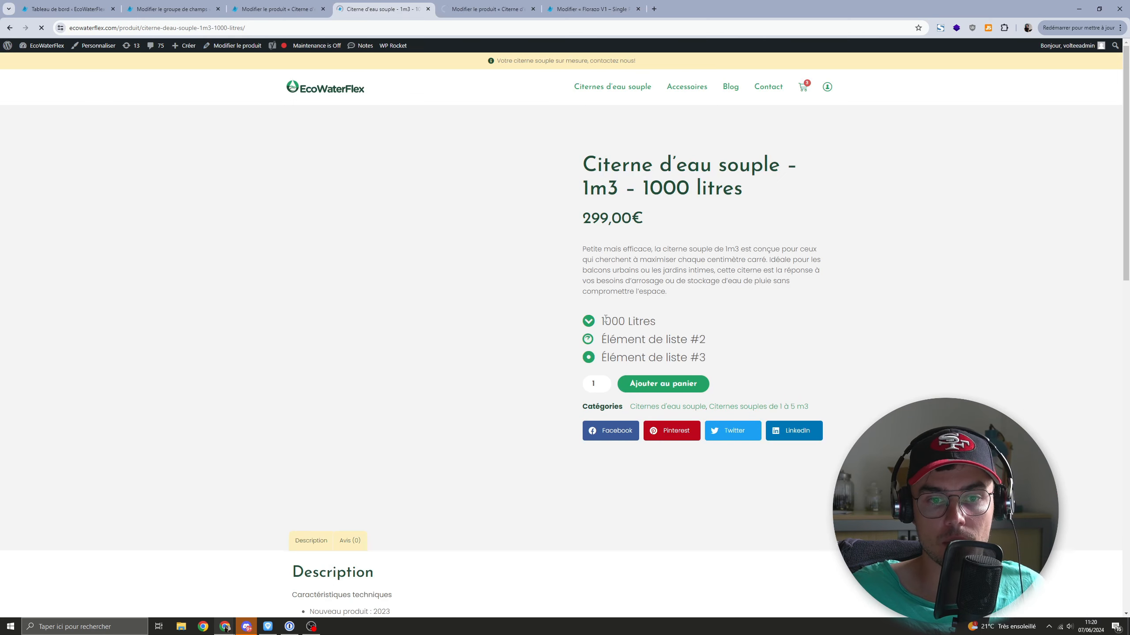
left_click_drag(605, 322, 656, 326)
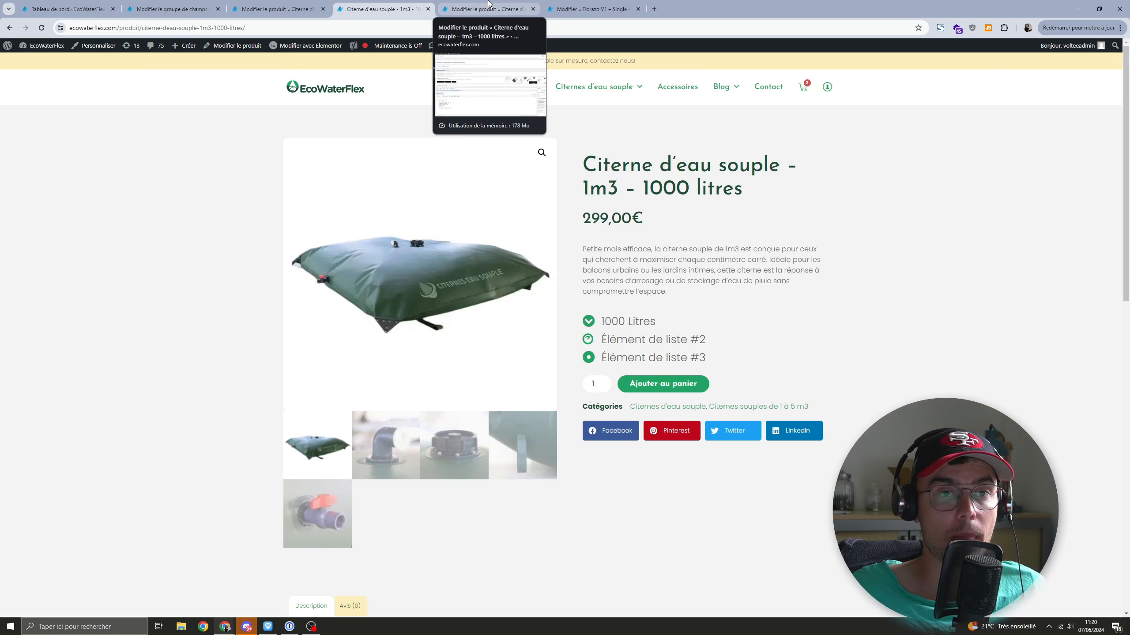
Step: Compare the first list item's icon setting in the template with the Icone field on the 35m3 product's edit page
left_click(572, 10)
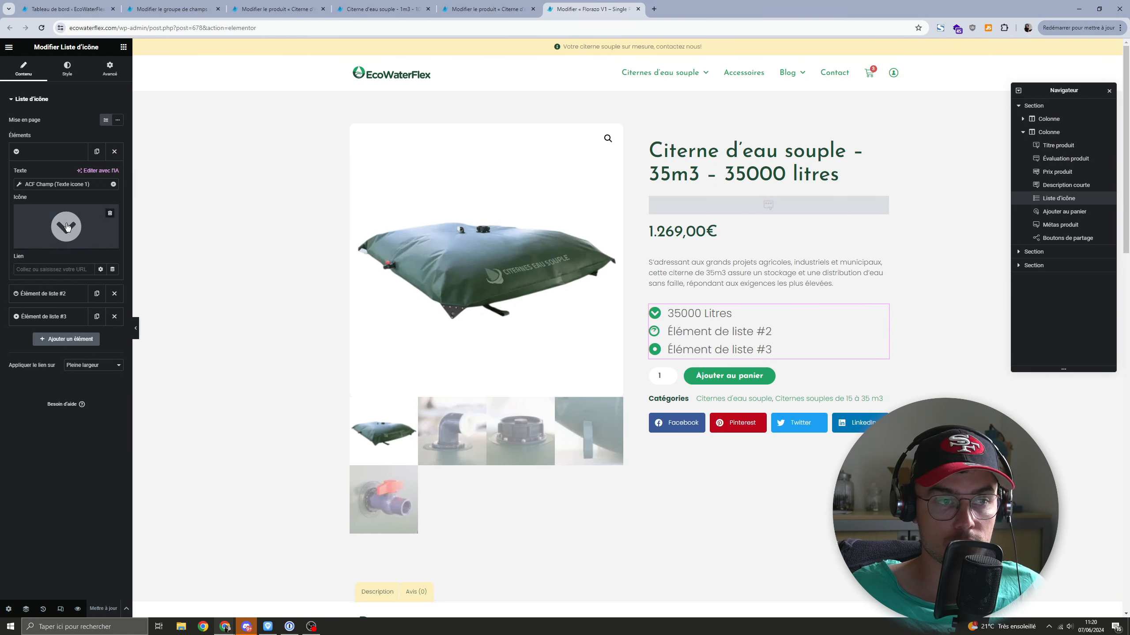
mouse_move(76, 224)
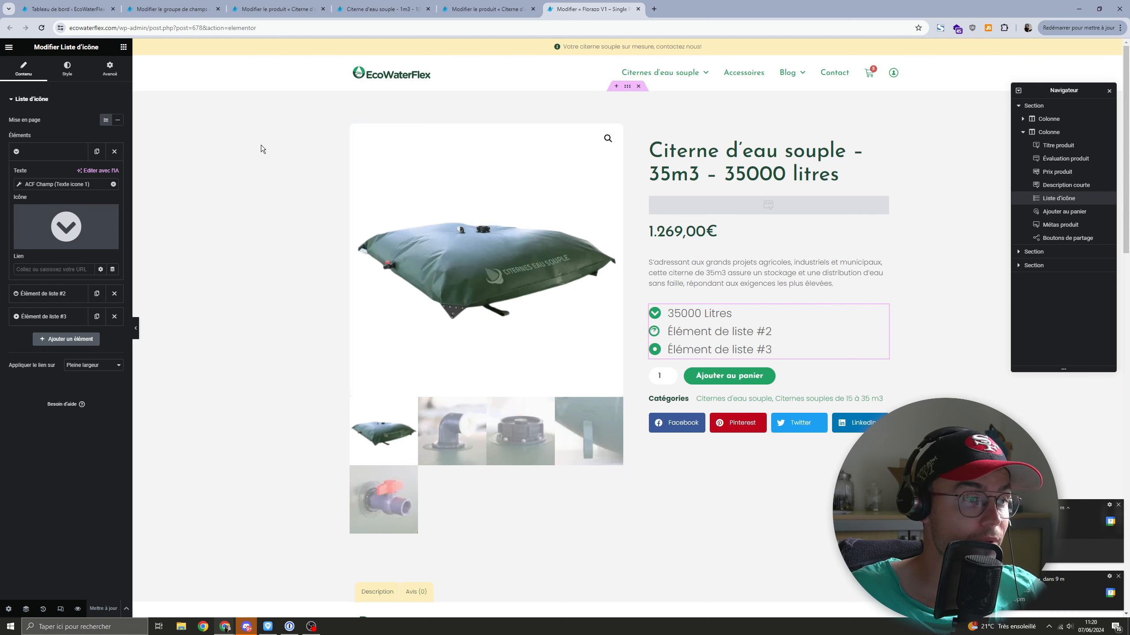
left_click(364, 5)
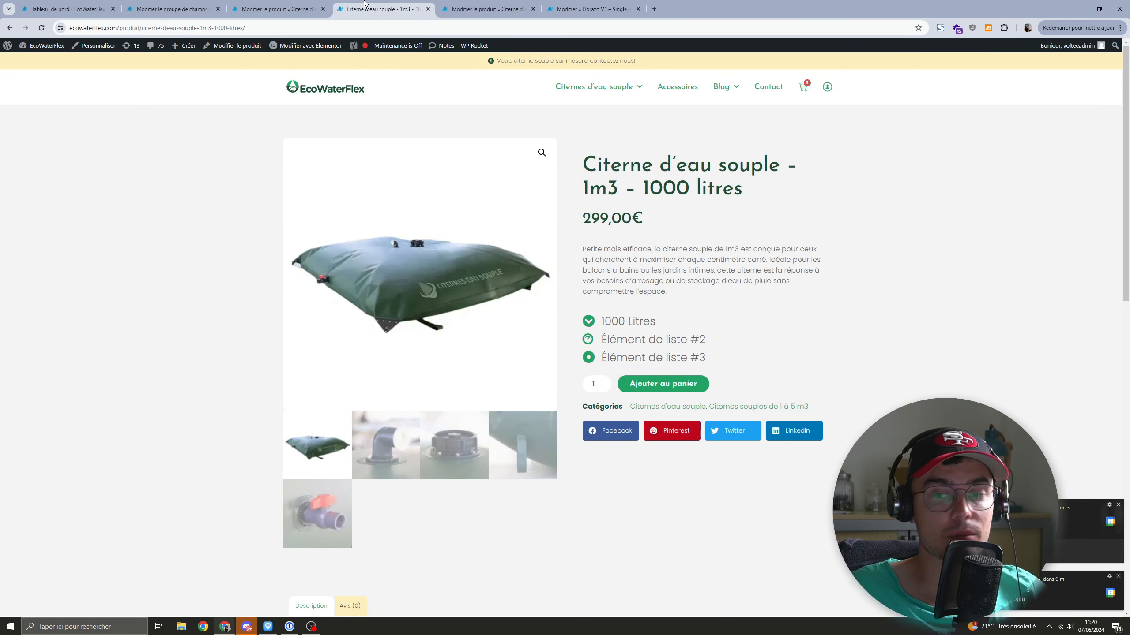
left_click(269, 10)
scroll(199, 226, "down", 5)
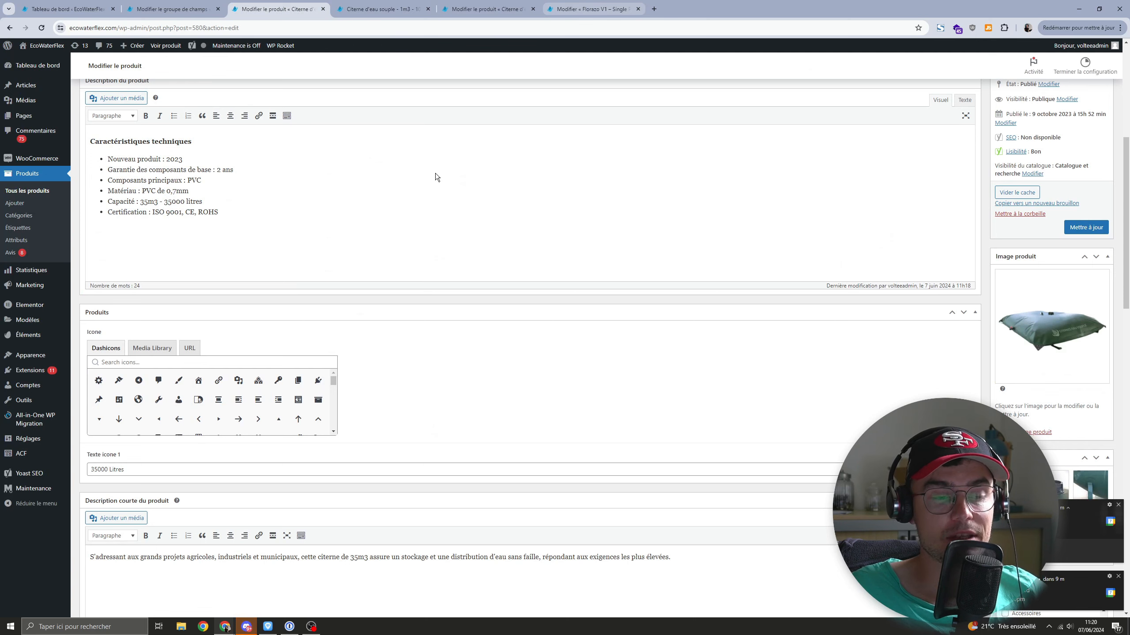
Step: Duplicate the "Texte icone 1" field in the ACF "Produits" field group and label the copy "Texte icone 2"
left_click(178, 9)
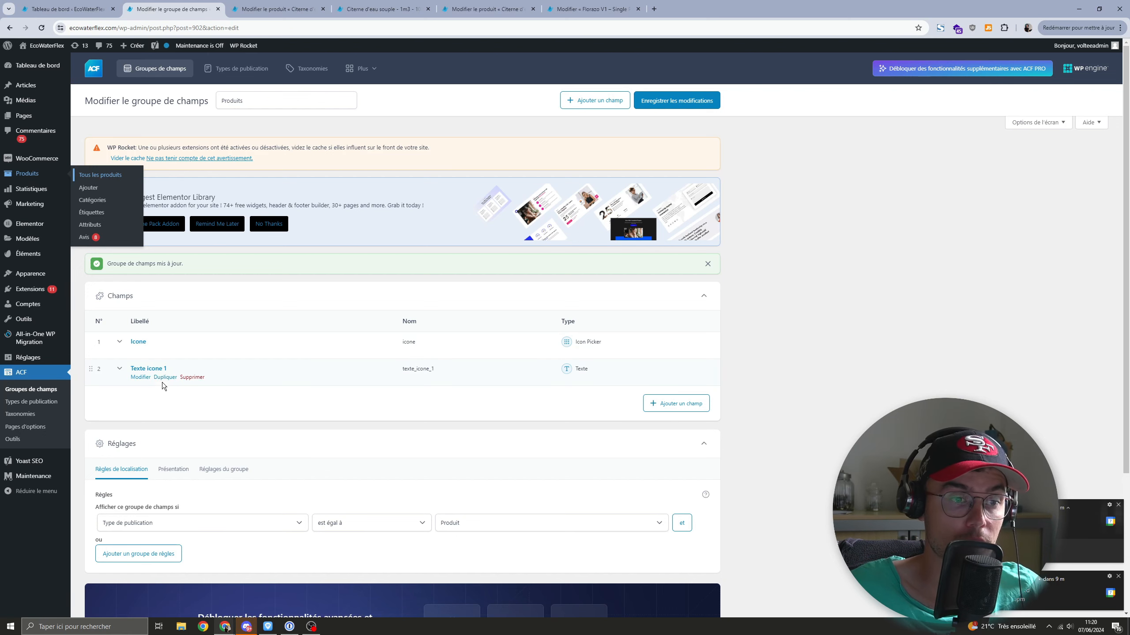
left_click(165, 377)
scroll(168, 512, "down", 1)
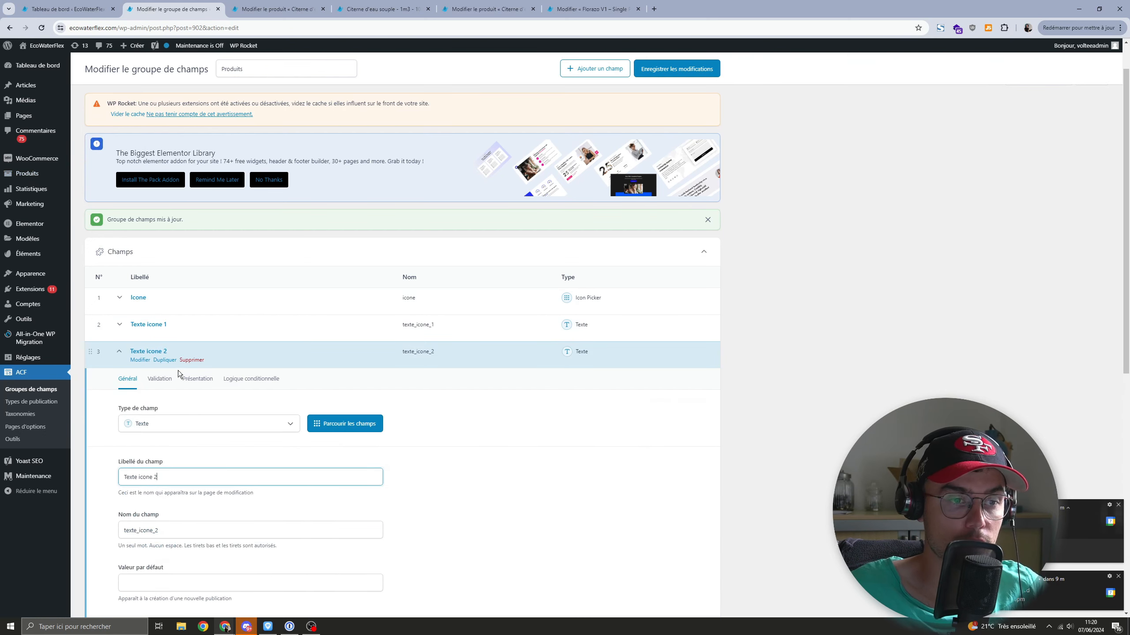
Step: Duplicate the "Texte icone 2" field, label the copy "Texte icone 3" and save the "Produits" field group
left_click(161, 361)
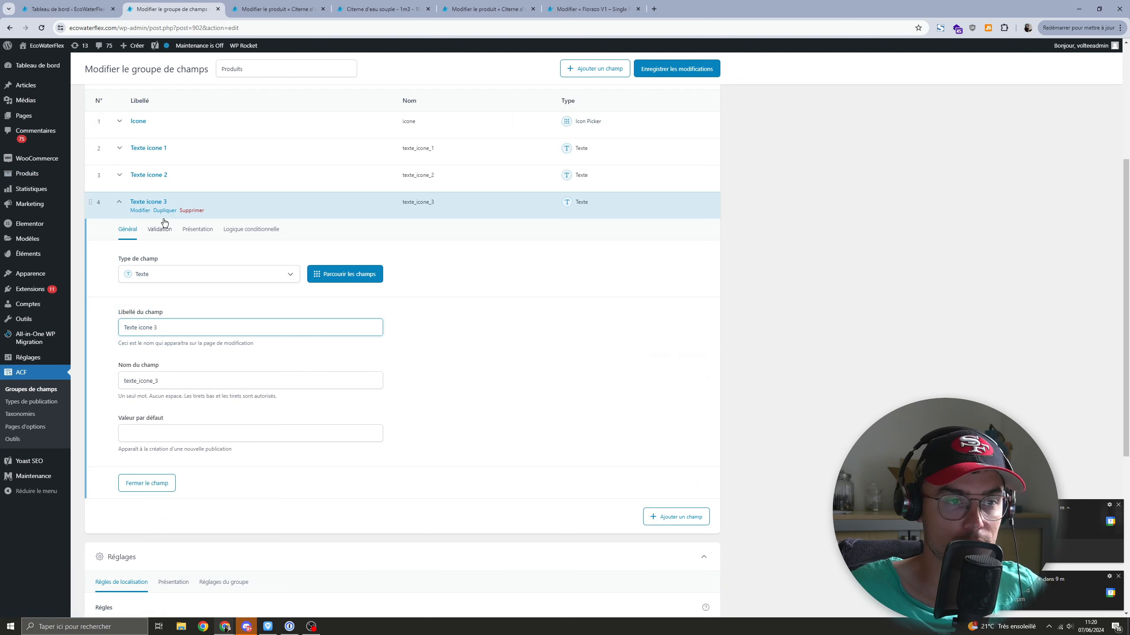
left_click(677, 68)
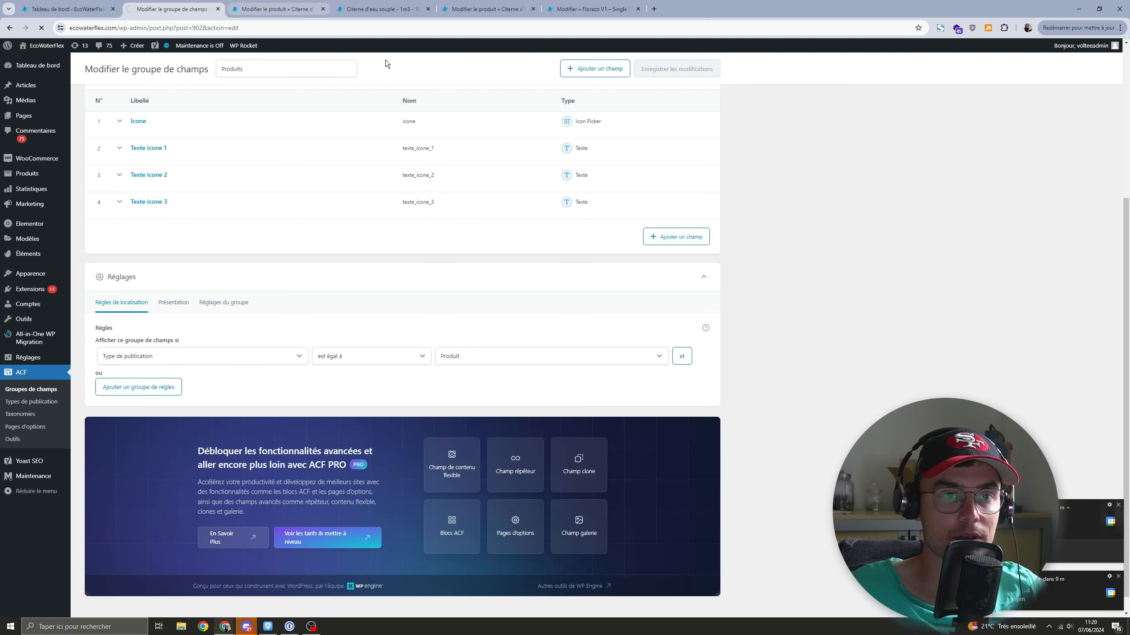
Step: Check the added text fields on the reloaded 35m3 product edit page, and return to the product template in Elementor
left_click(231, 5)
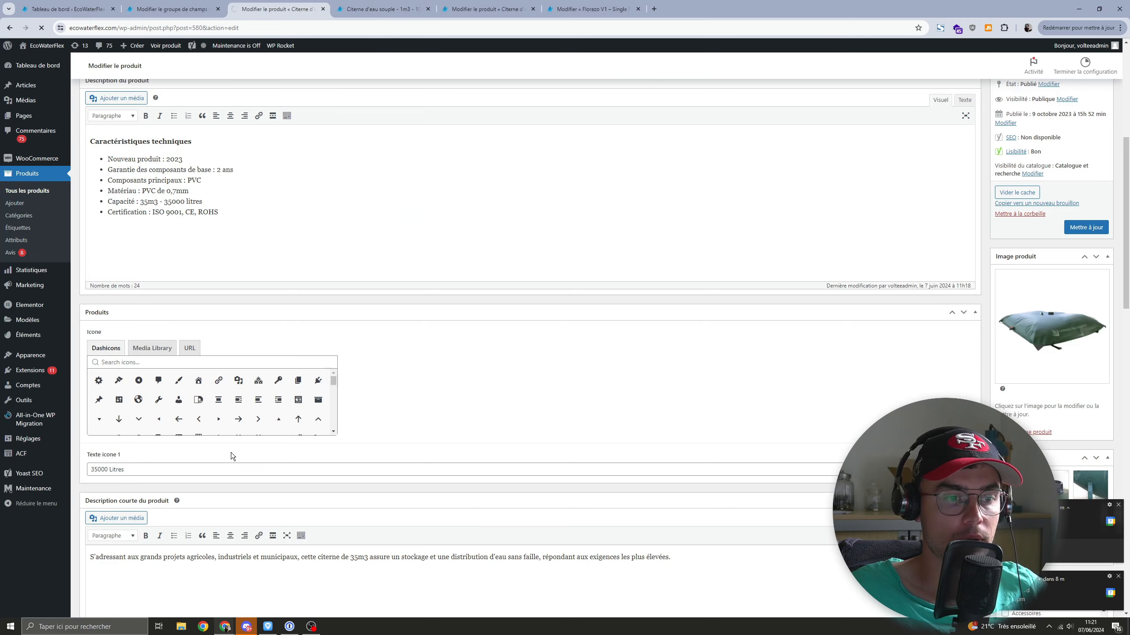
scroll(133, 445, "down", 8)
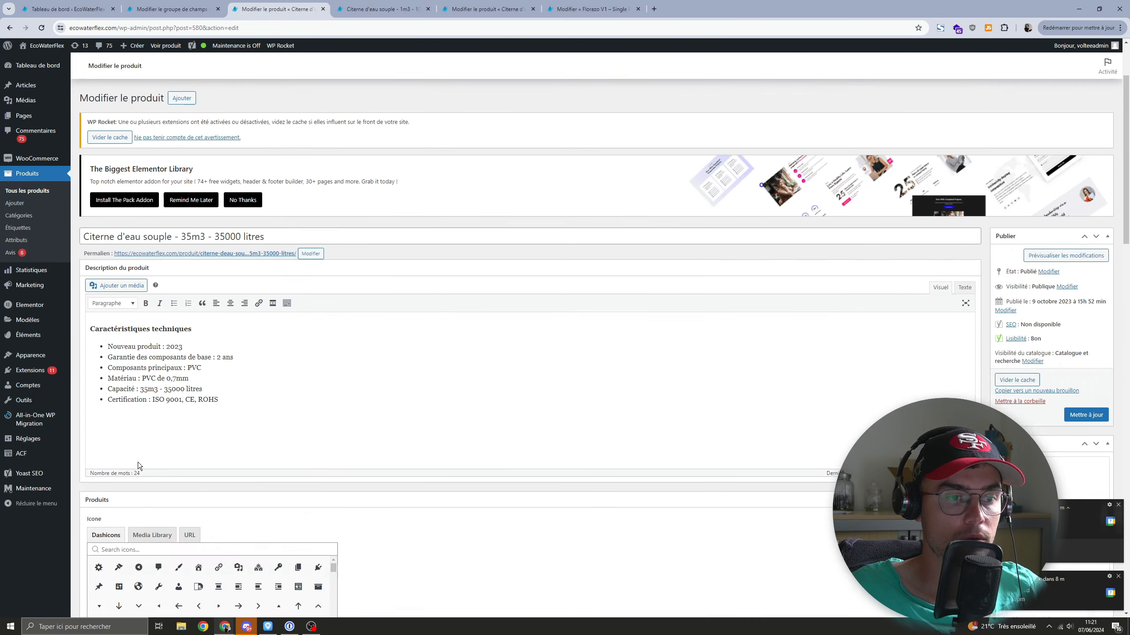
left_click(130, 447)
left_click(134, 488)
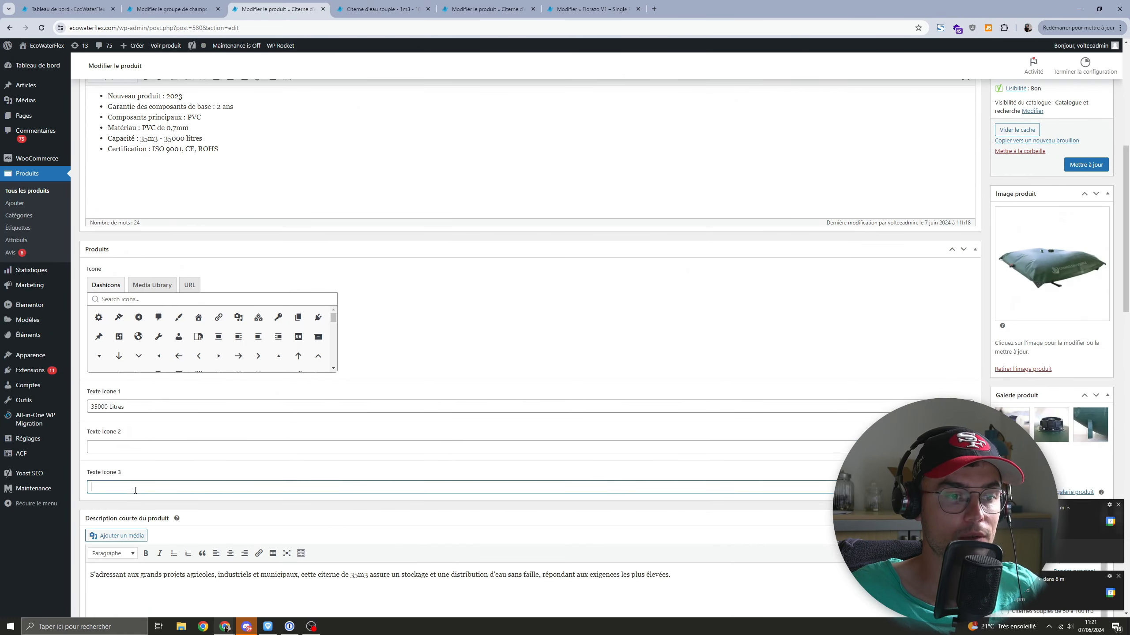
left_click(131, 448)
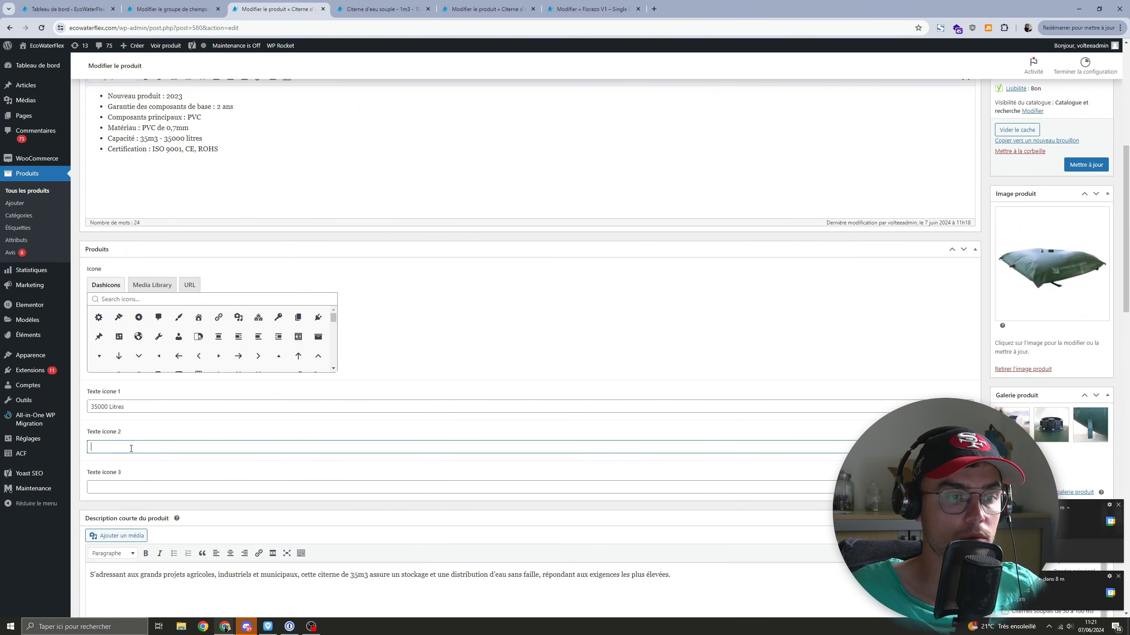
left_click(348, 4)
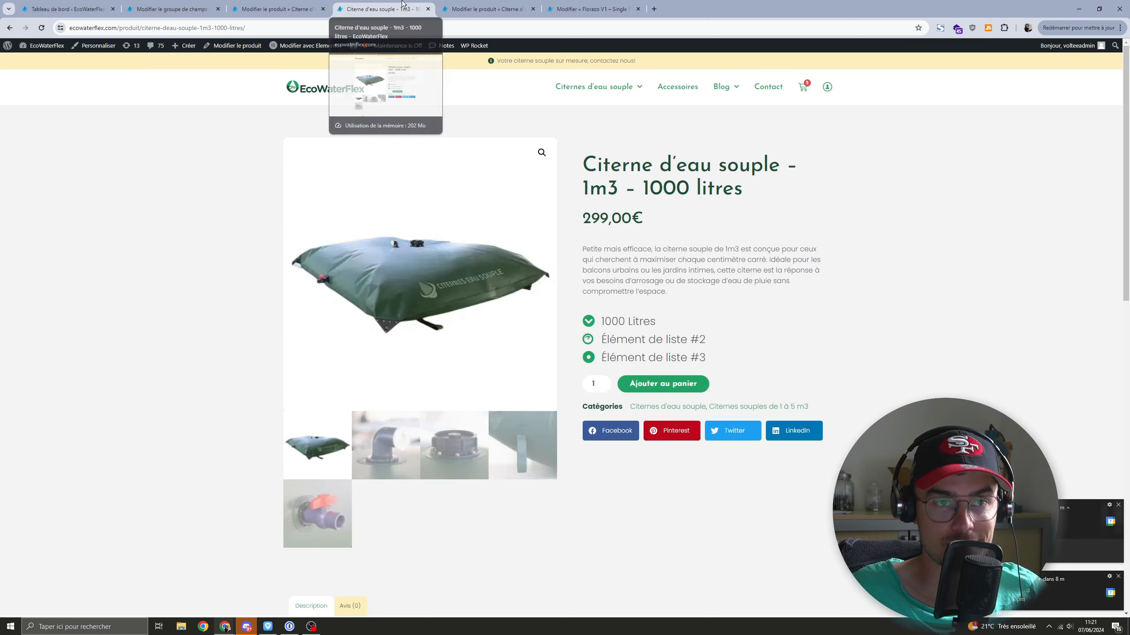
left_click(481, 5)
left_click(587, 9)
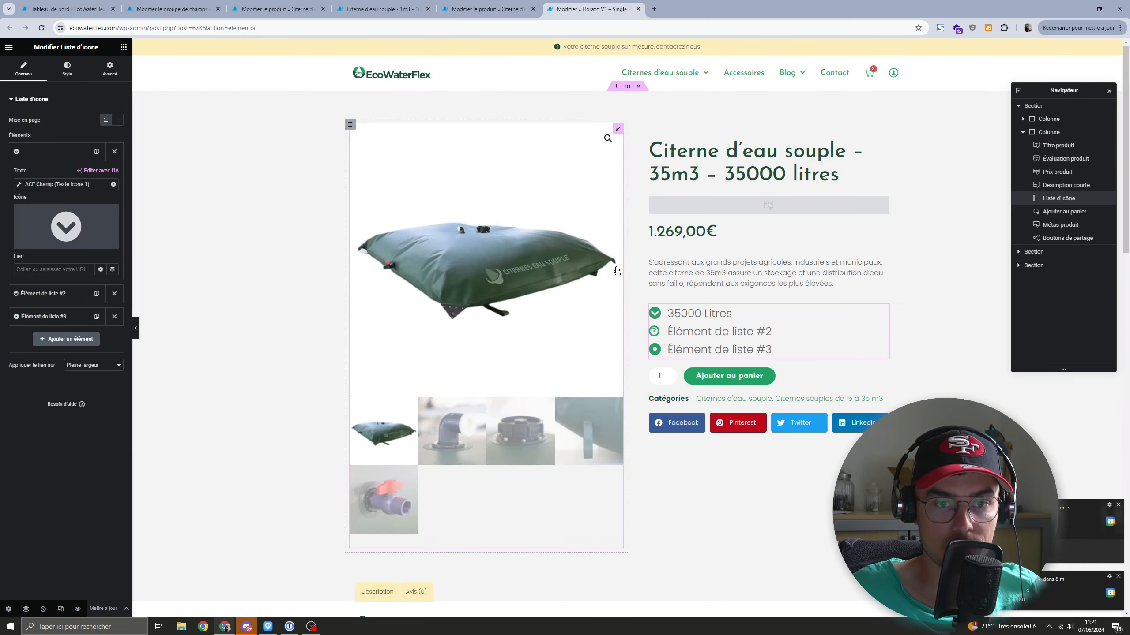
Step: Try to link the text of "Élément de liste #2" to its own ACF field
left_click(35, 153)
left_click(45, 174)
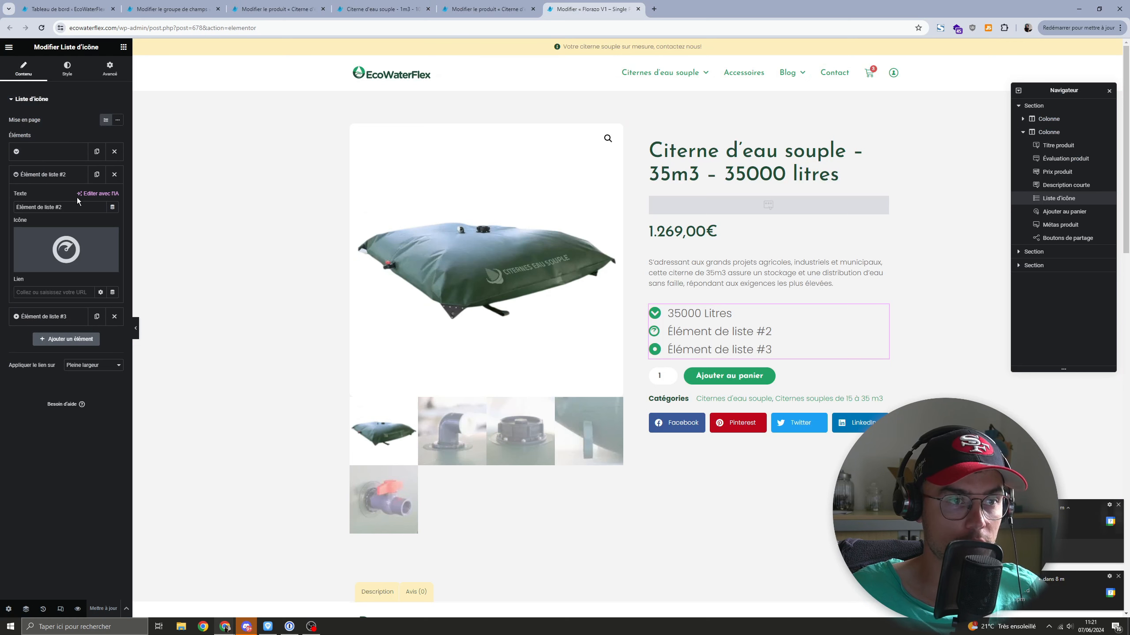
left_click(112, 208)
scroll(60, 266, "down", 7)
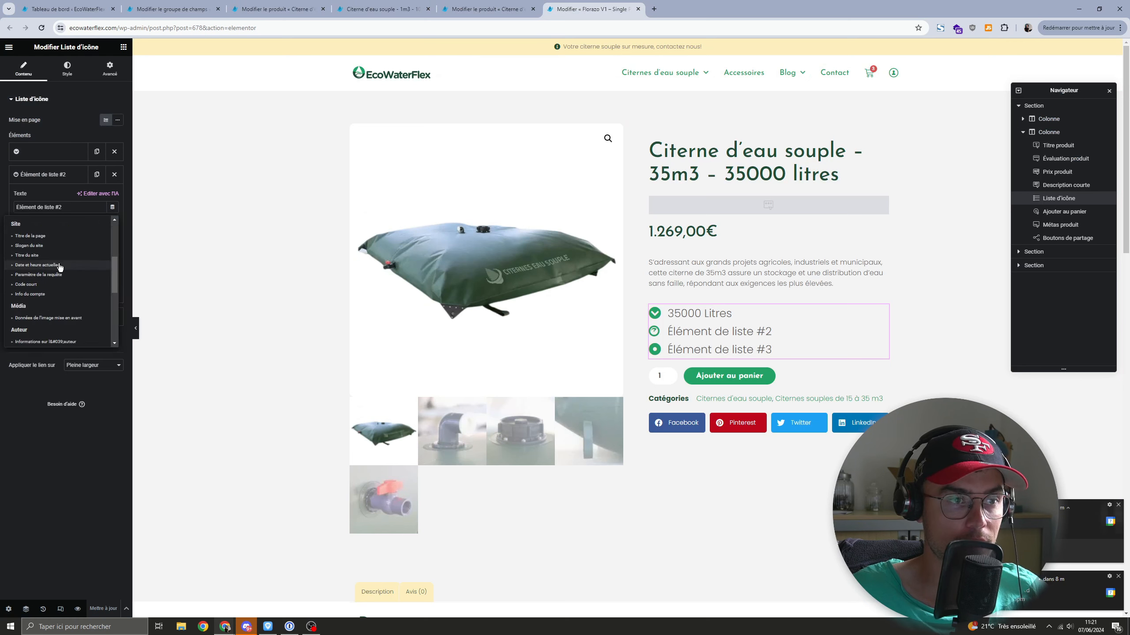
left_click(38, 341)
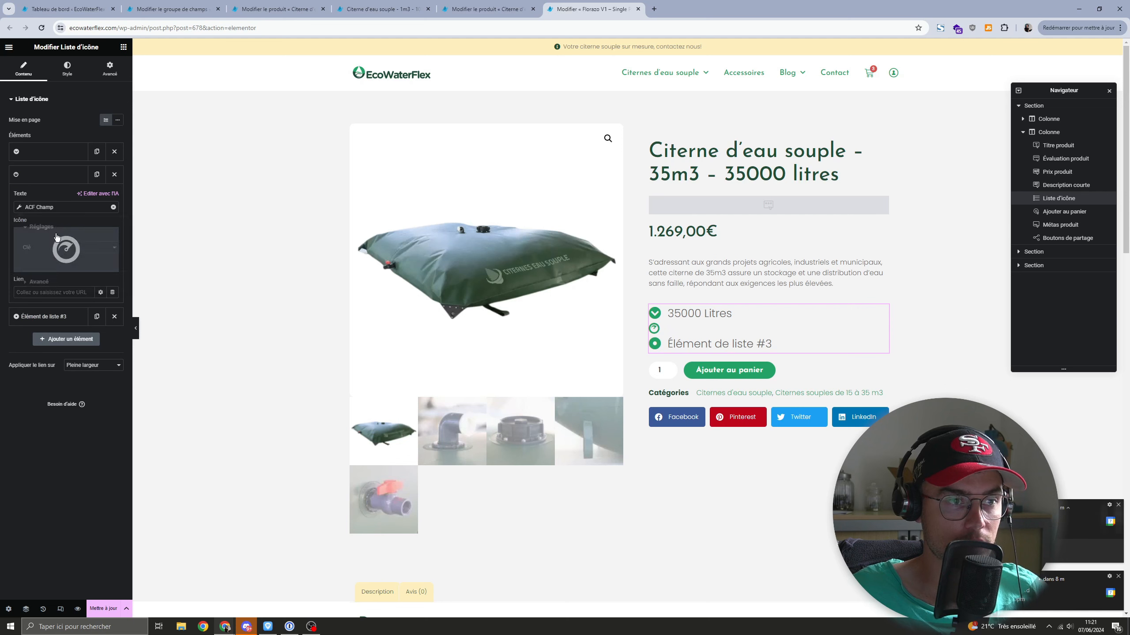
left_click(74, 249)
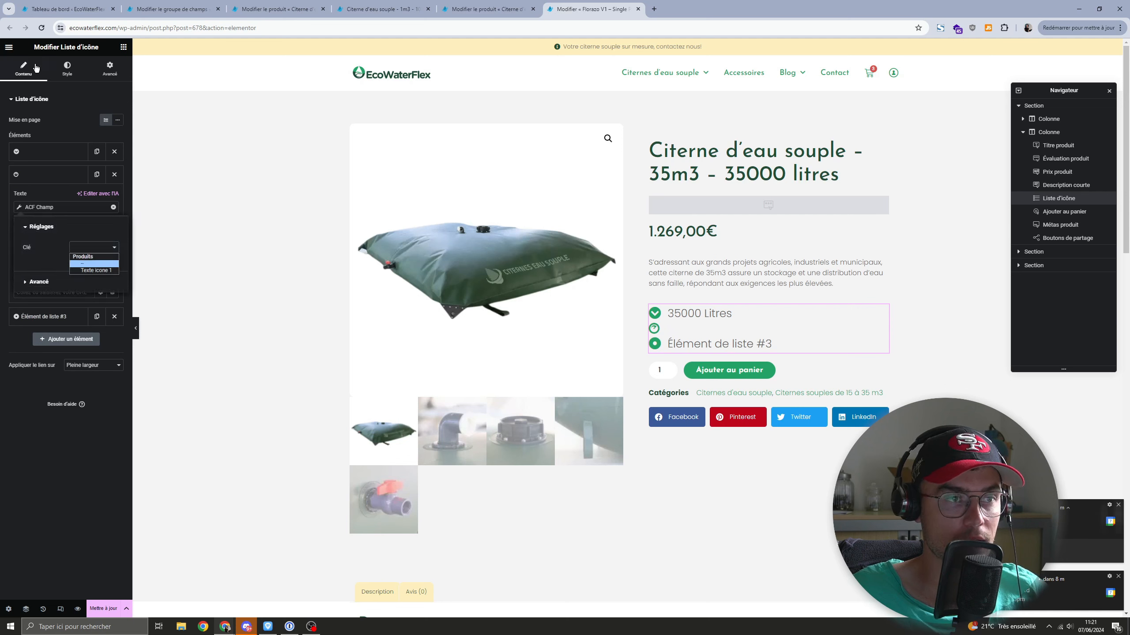
Step: Reload the template editor and link the icon list's second item text to the ACF field "Texte icone 2"
left_click(41, 28)
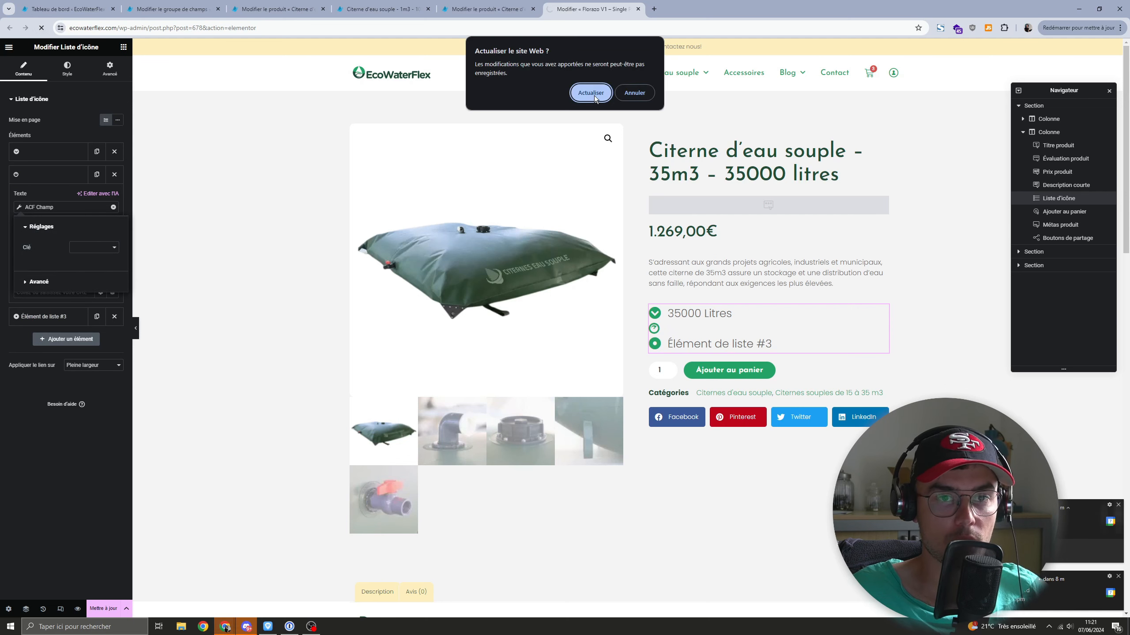
left_click(590, 93)
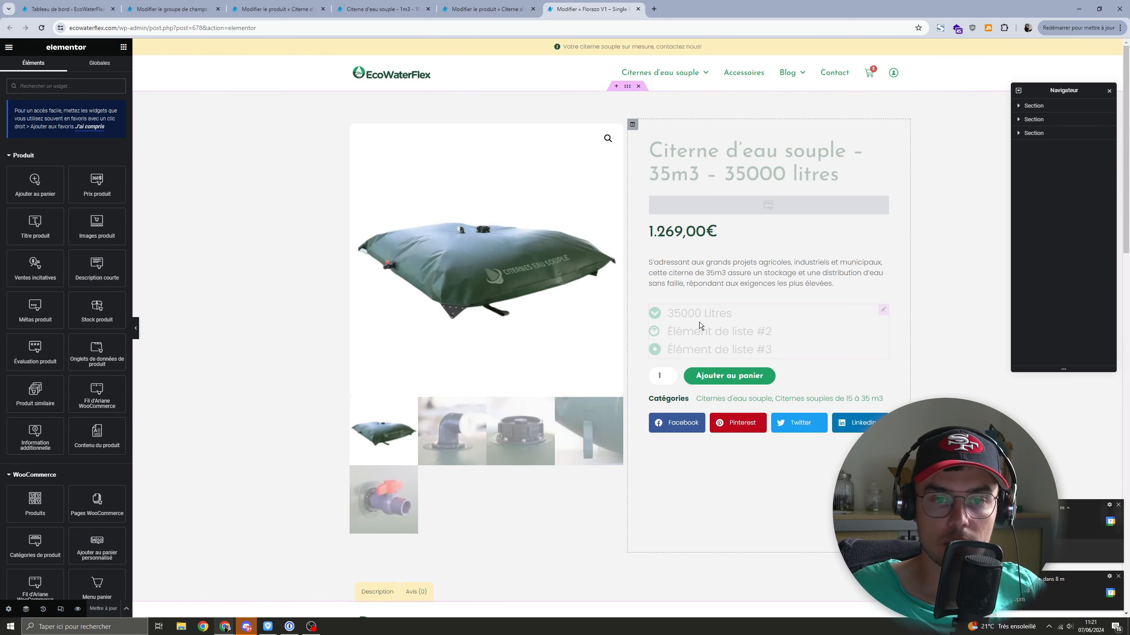
left_click(699, 322)
left_click(66, 174)
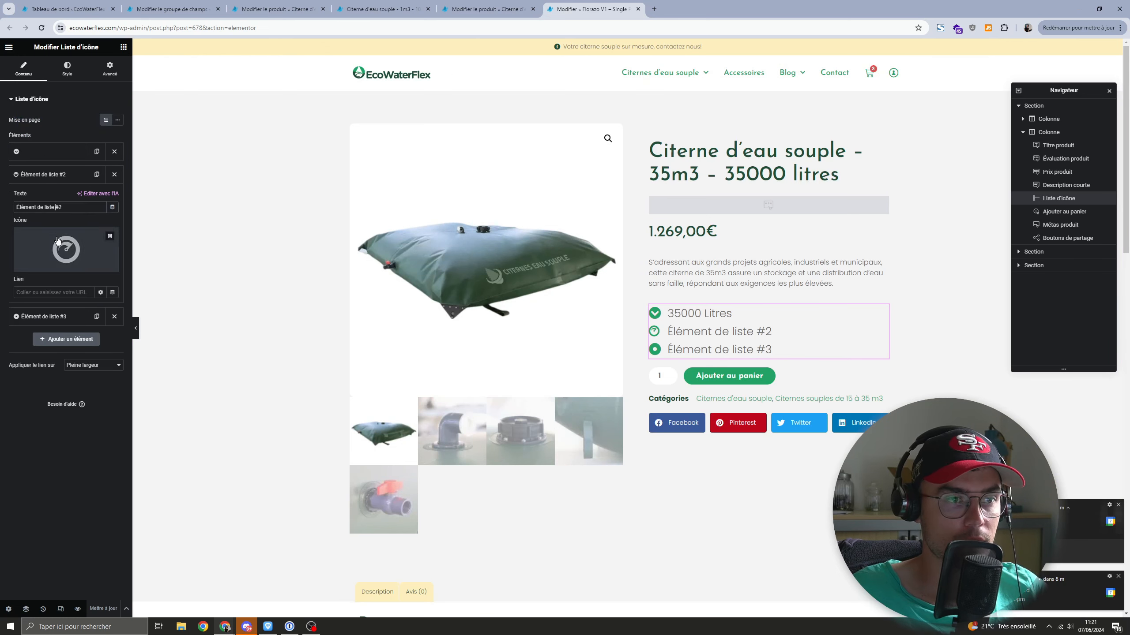
left_click(70, 208)
left_click(112, 207)
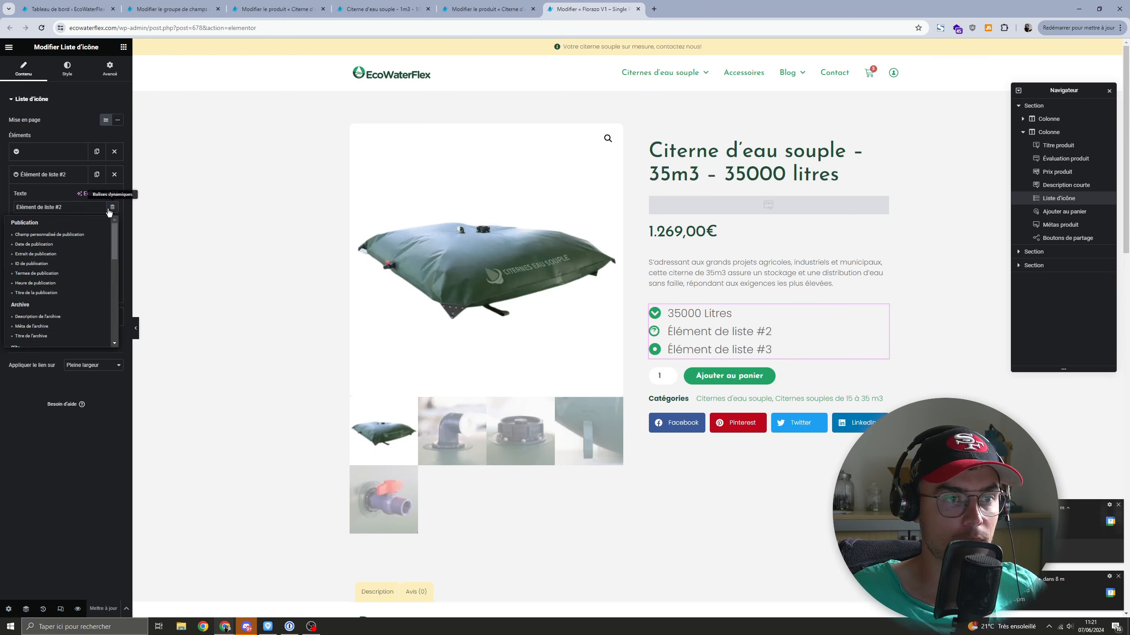
scroll(53, 289, "down", 3)
left_click(40, 343)
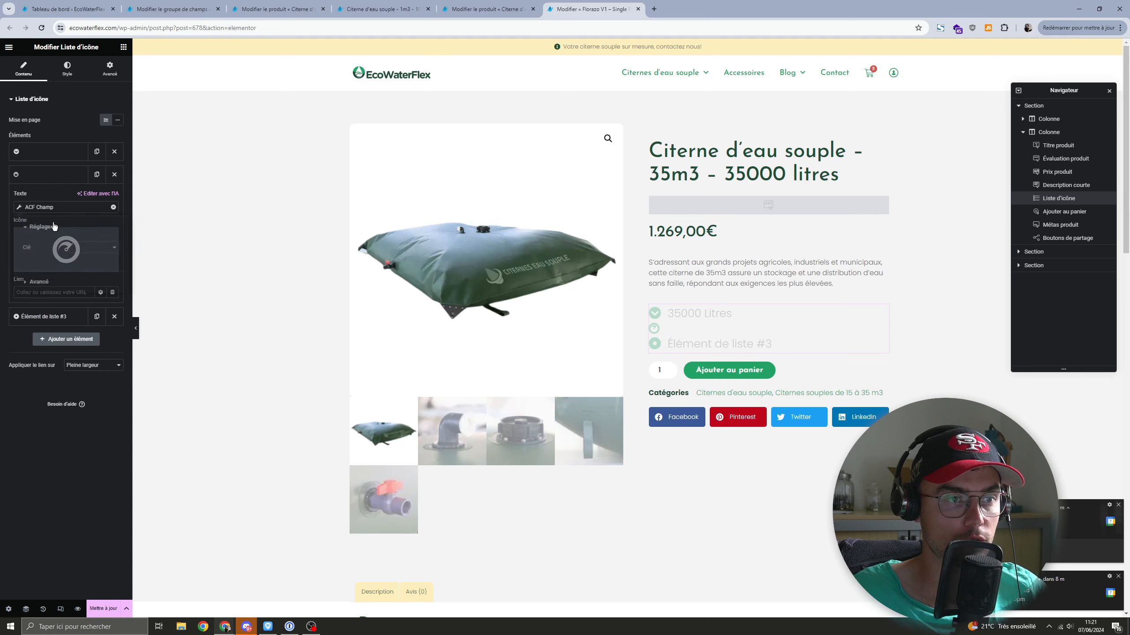
left_click(95, 247)
left_click(103, 274)
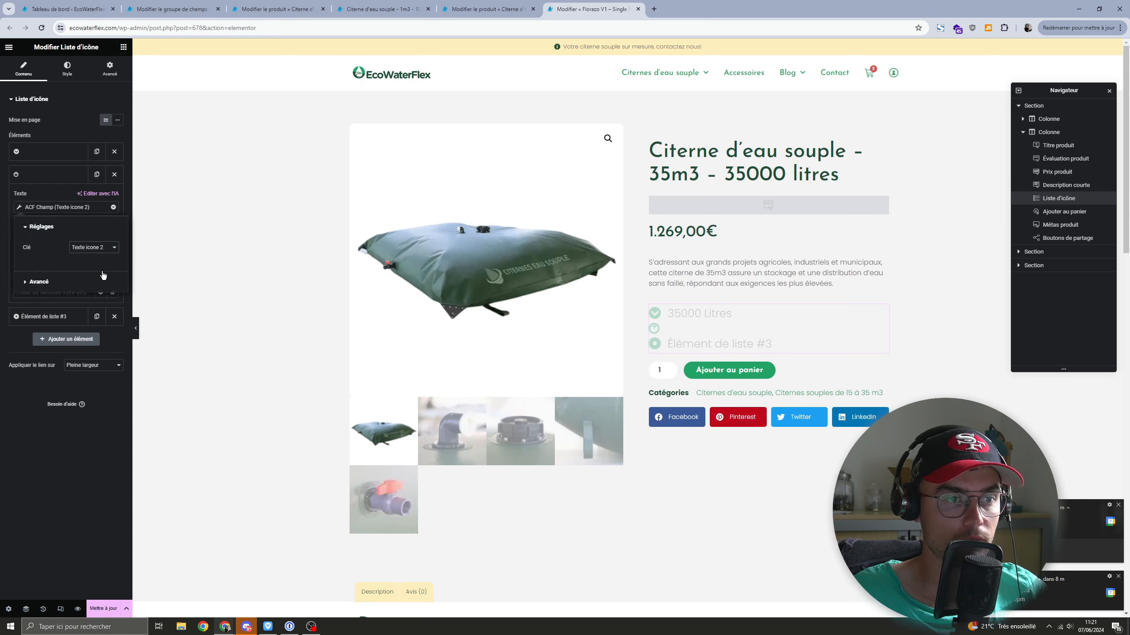
Step: Link the icon list's third item text to the ACF field "Texte icone 3" and update the template
left_click(67, 318)
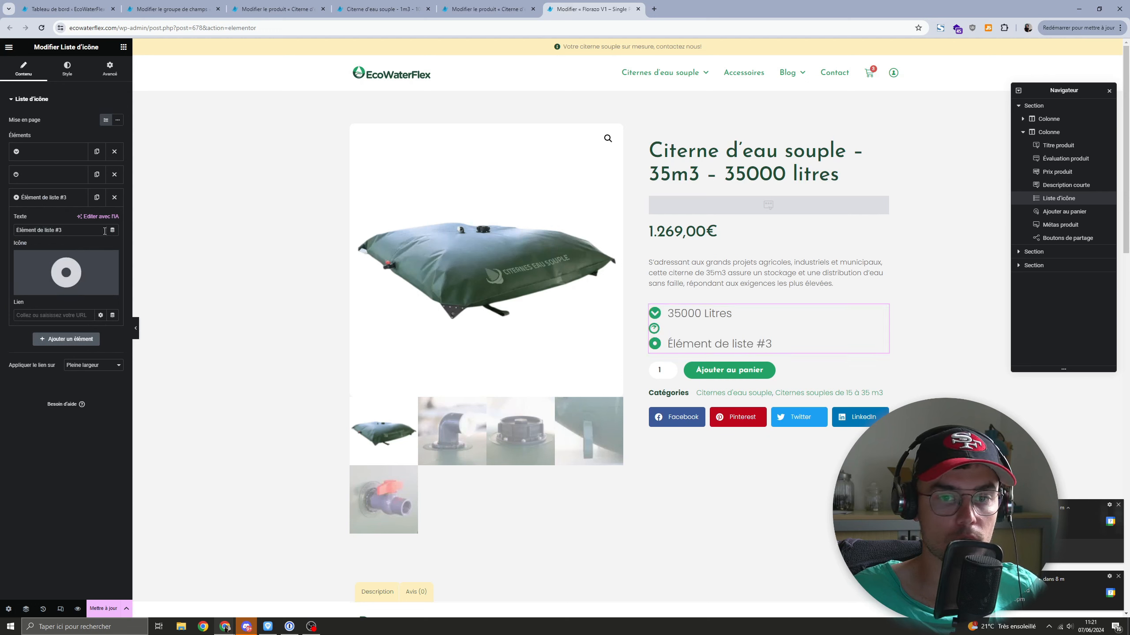
left_click(112, 230)
scroll(75, 285, "down", 5)
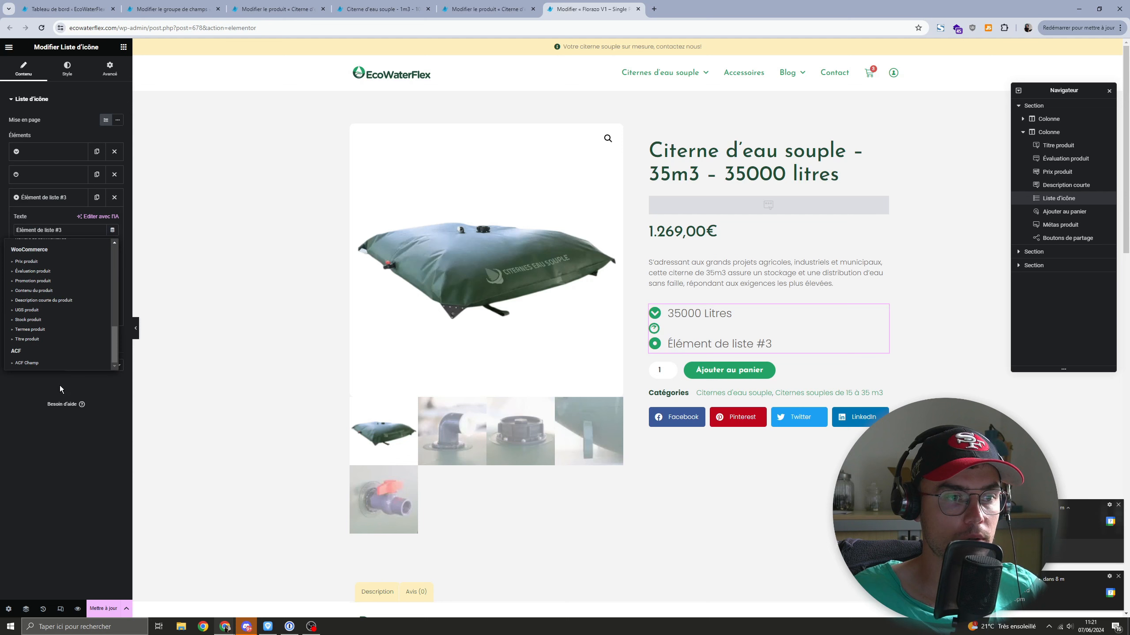
left_click(61, 361)
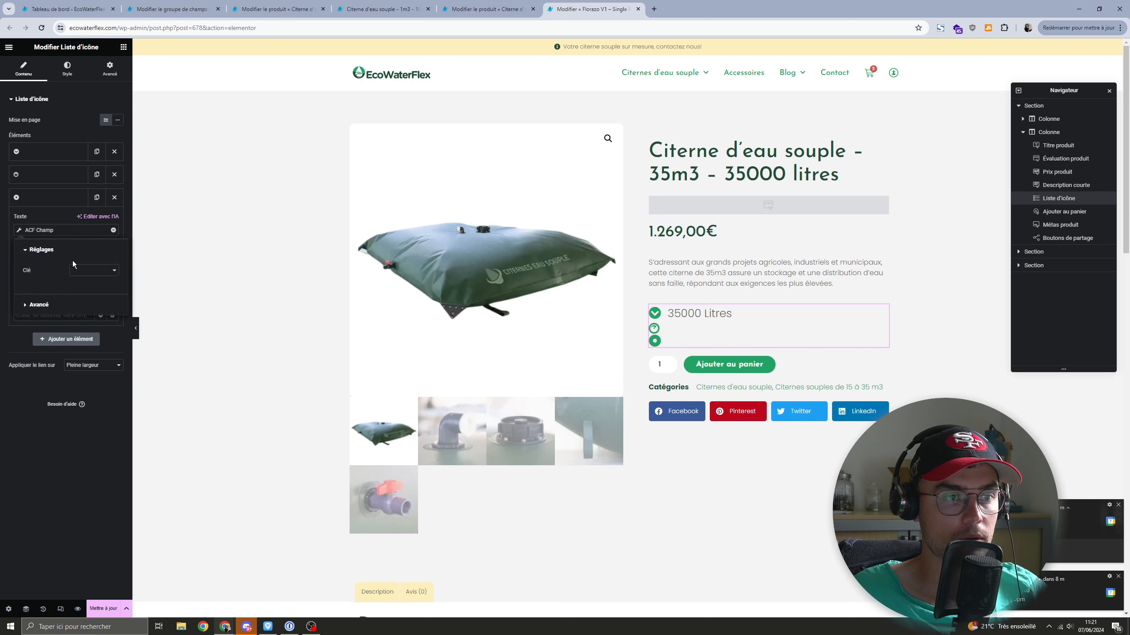
left_click(85, 270)
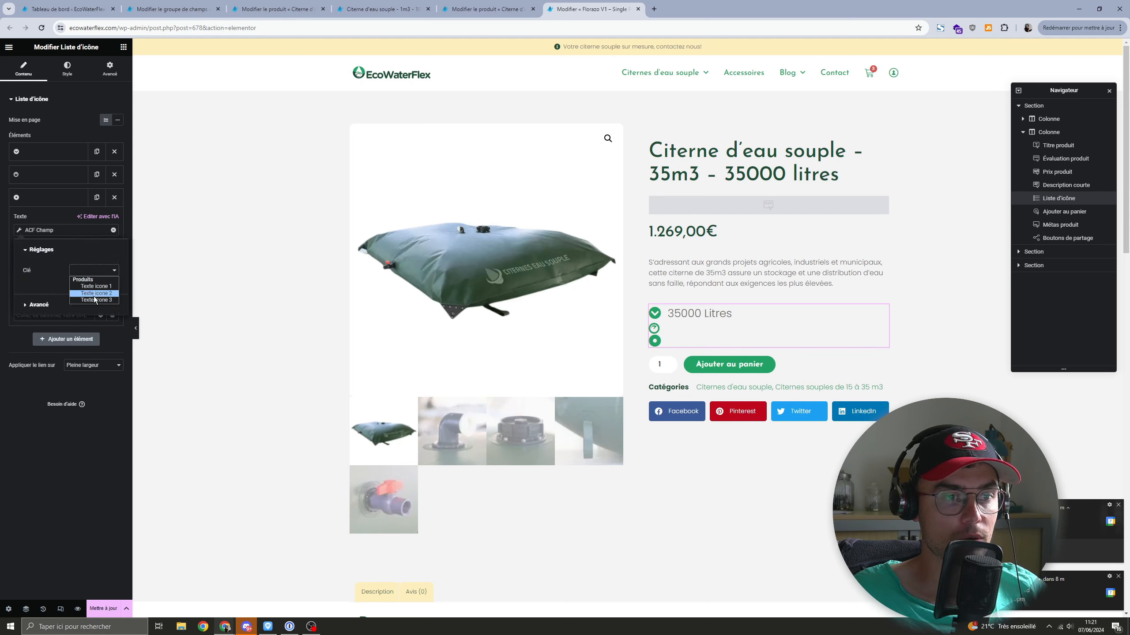
left_click(95, 301)
left_click(69, 423)
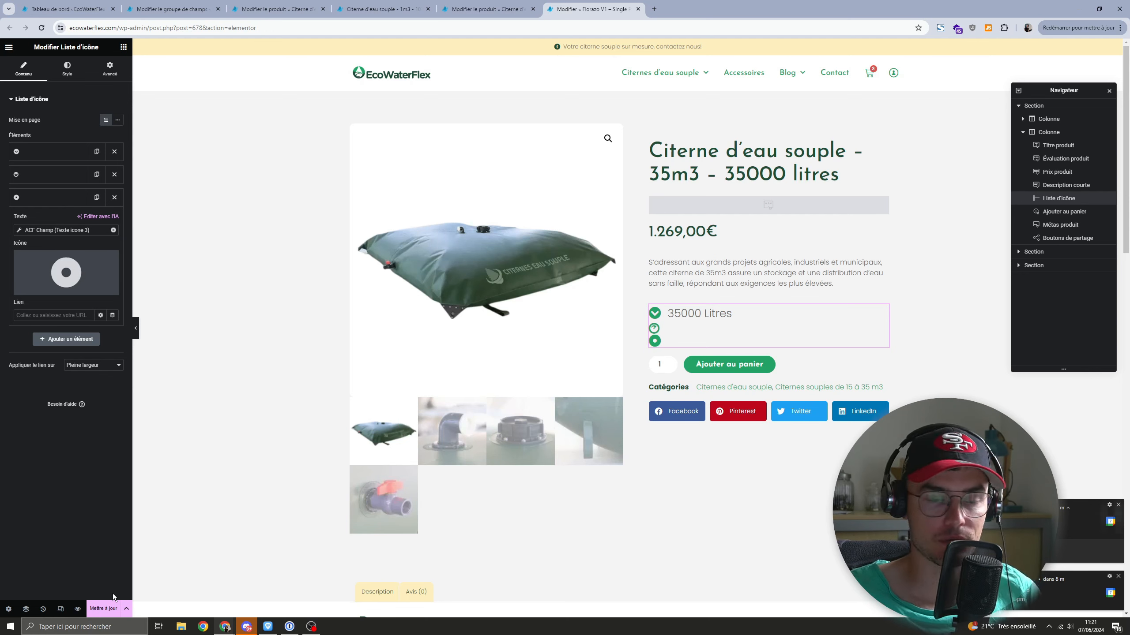
left_click(111, 608)
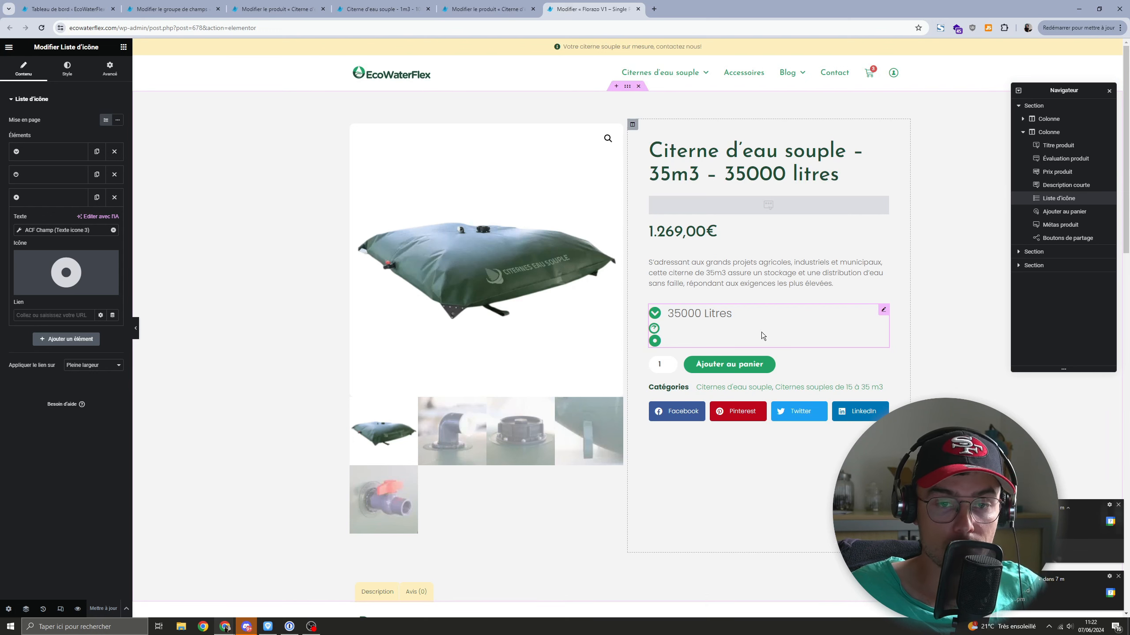
Step: Try the separator in the icon list's style settings and switch it back off
left_click(67, 67)
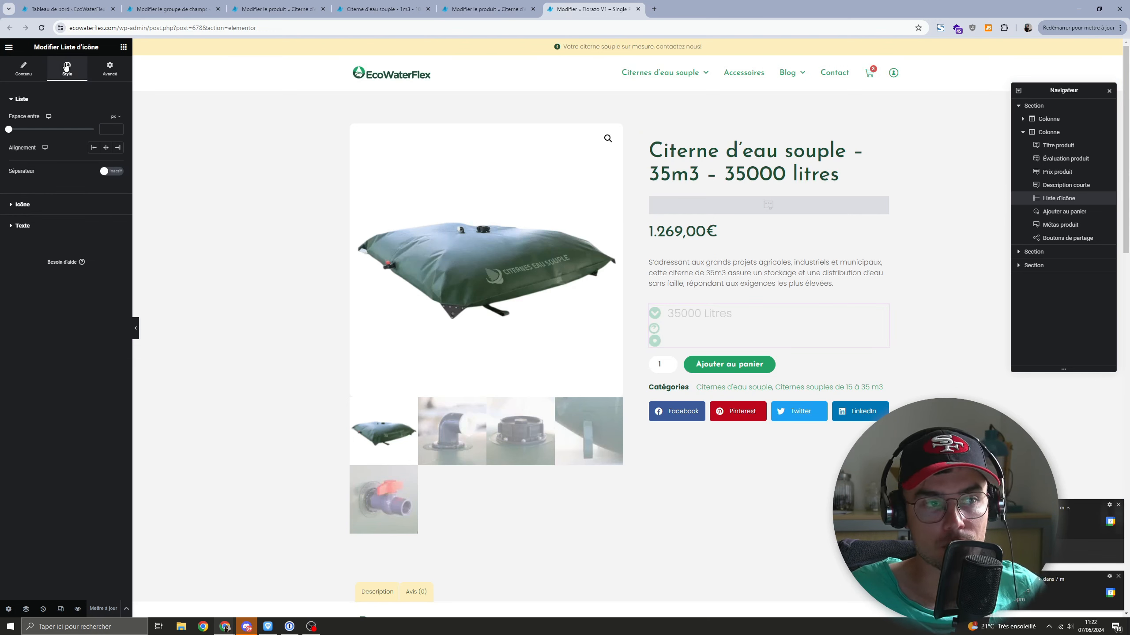
left_click(104, 174)
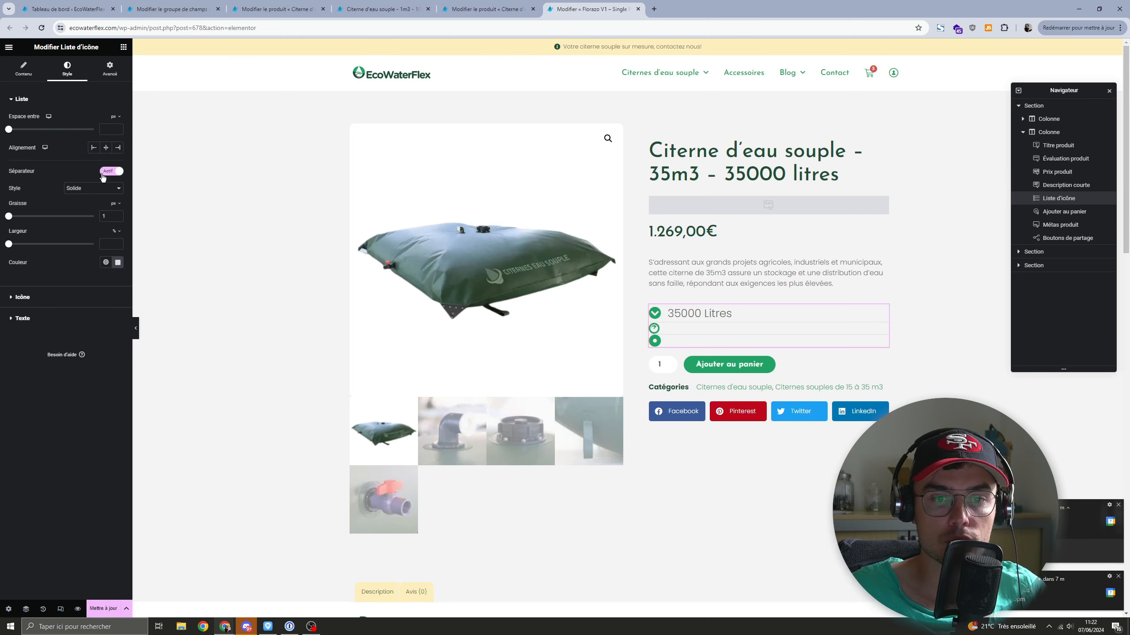
left_click(103, 172)
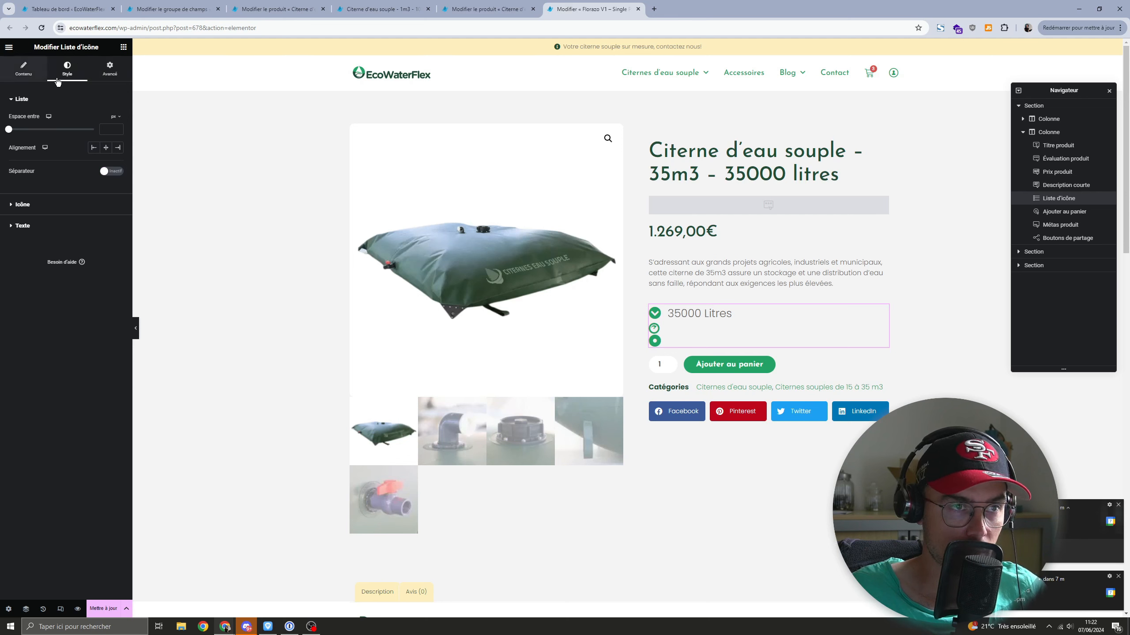
right_click(755, 330)
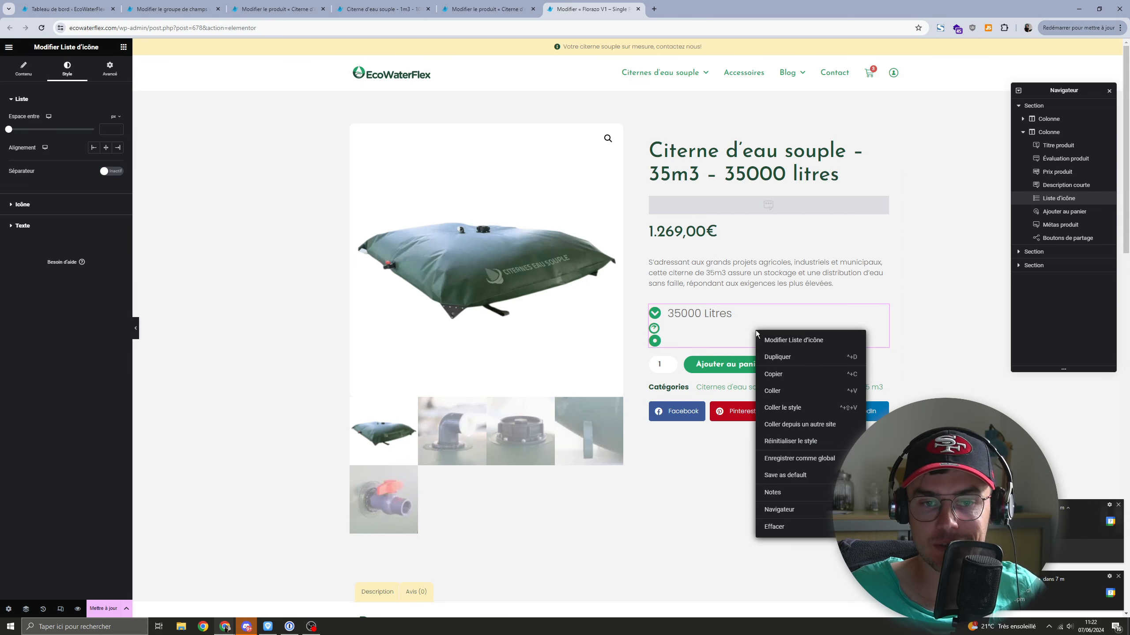
left_click(720, 324)
Step: Add an Icon widget above the product data tabs and replace its star with an angry face icon
left_click(124, 47)
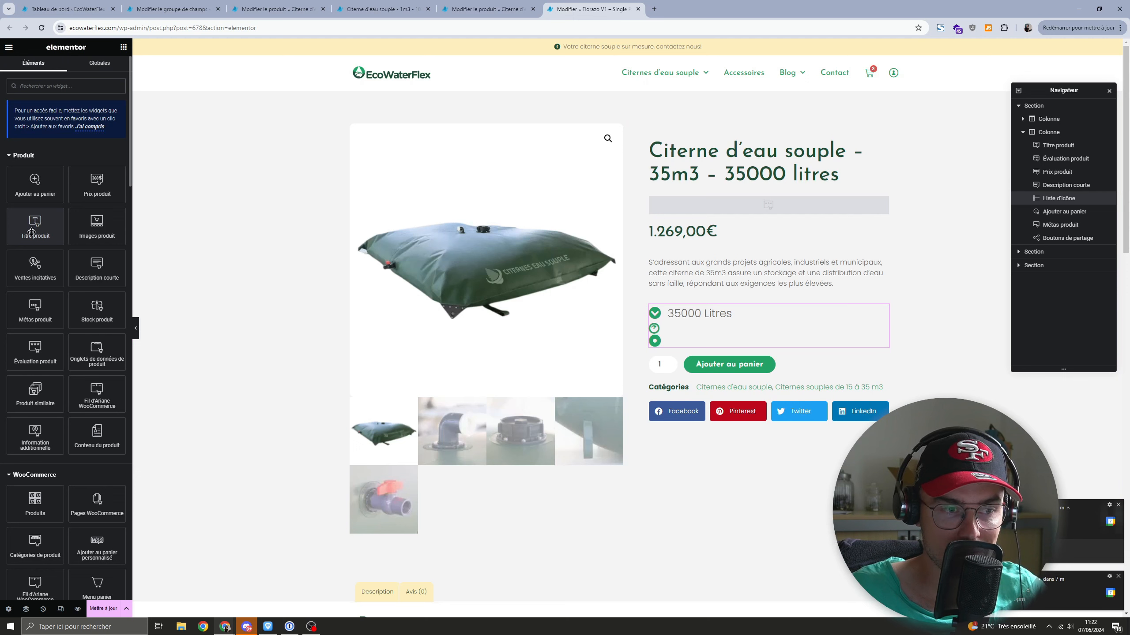
left_click(58, 91)
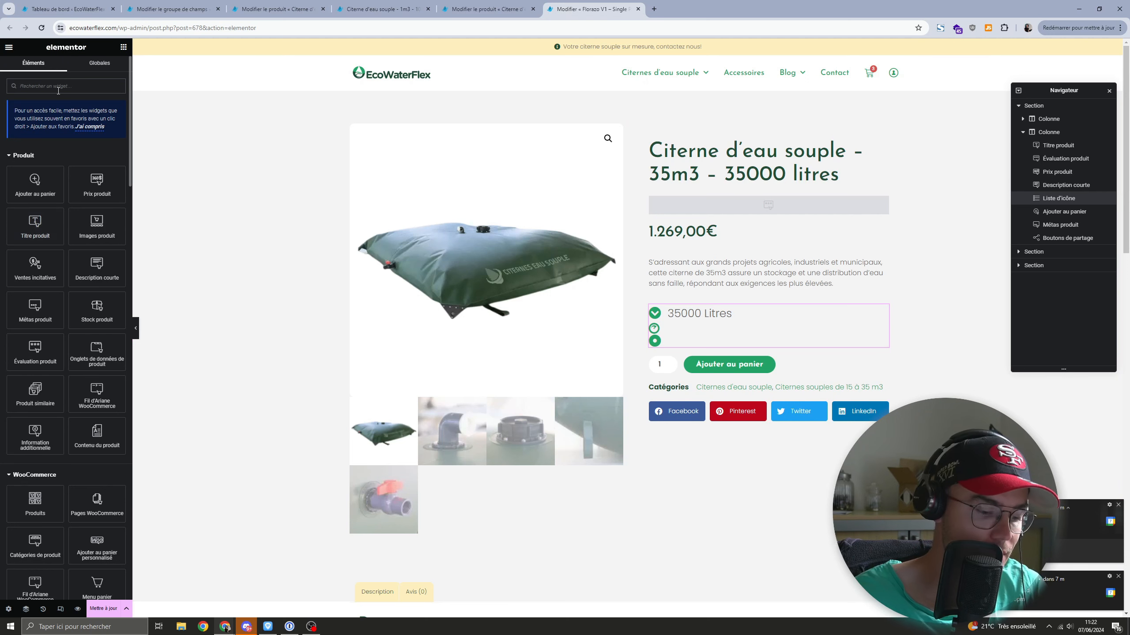
type("icon")
left_click_drag(35, 163, 627, 586)
scroll(618, 475, "down", 5)
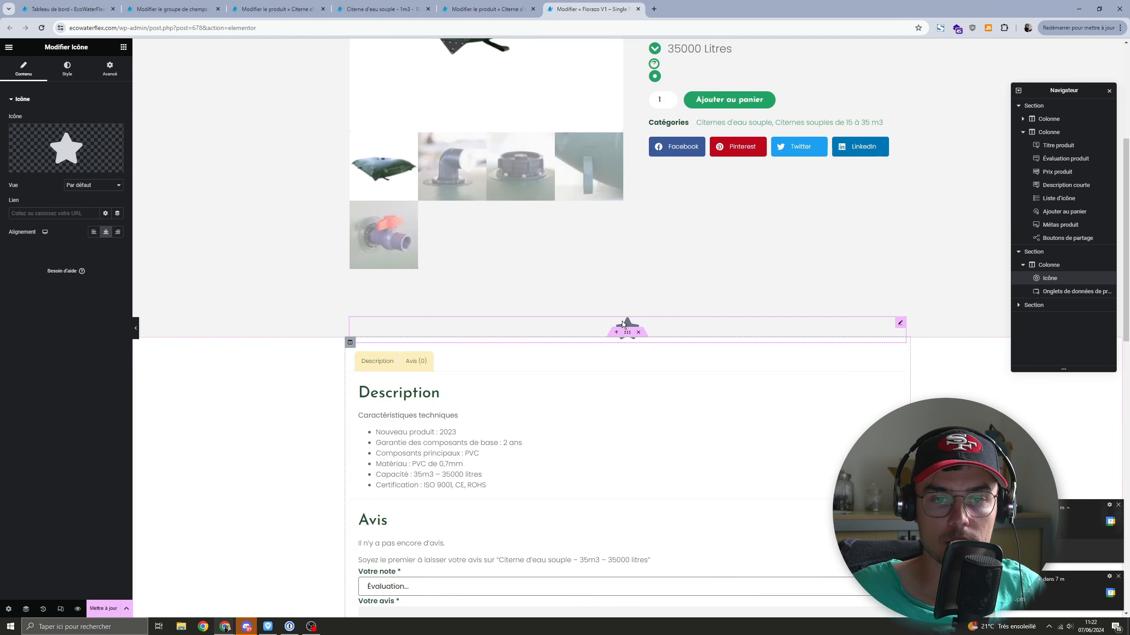
left_click(111, 134)
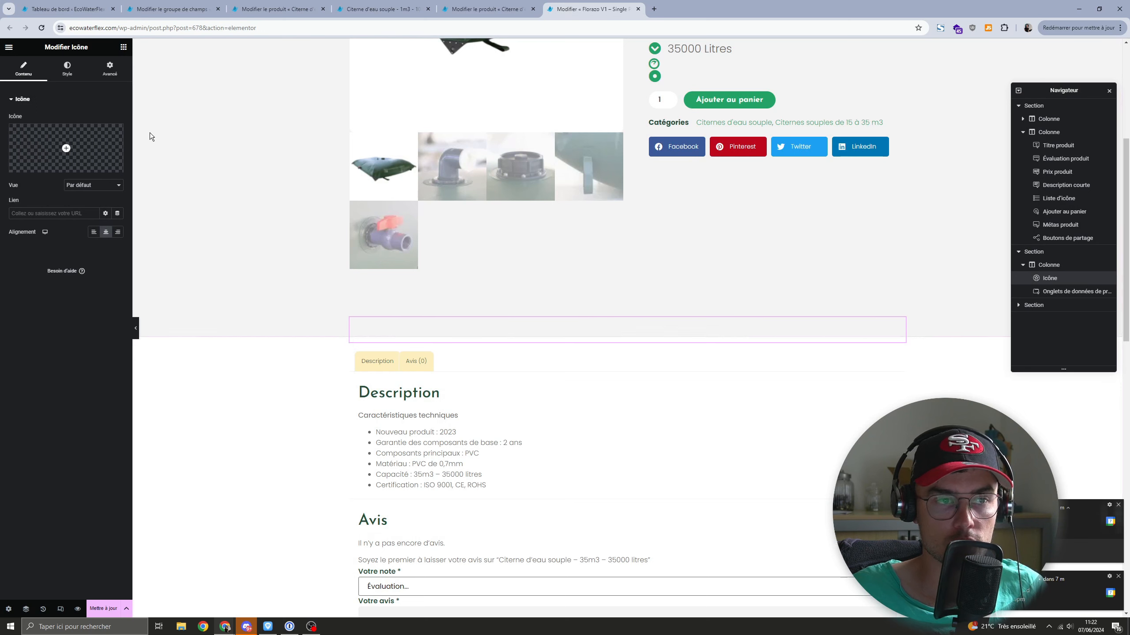
Step: Add a text editor widget between the angry face icon and the product data tabs
left_click(124, 47)
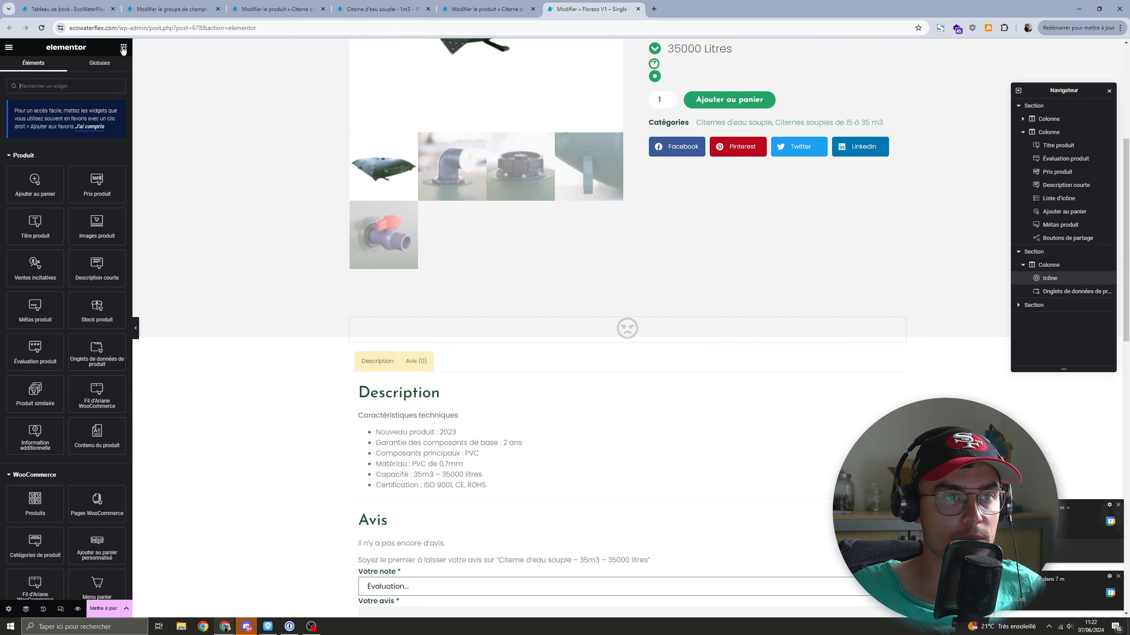
type("tex")
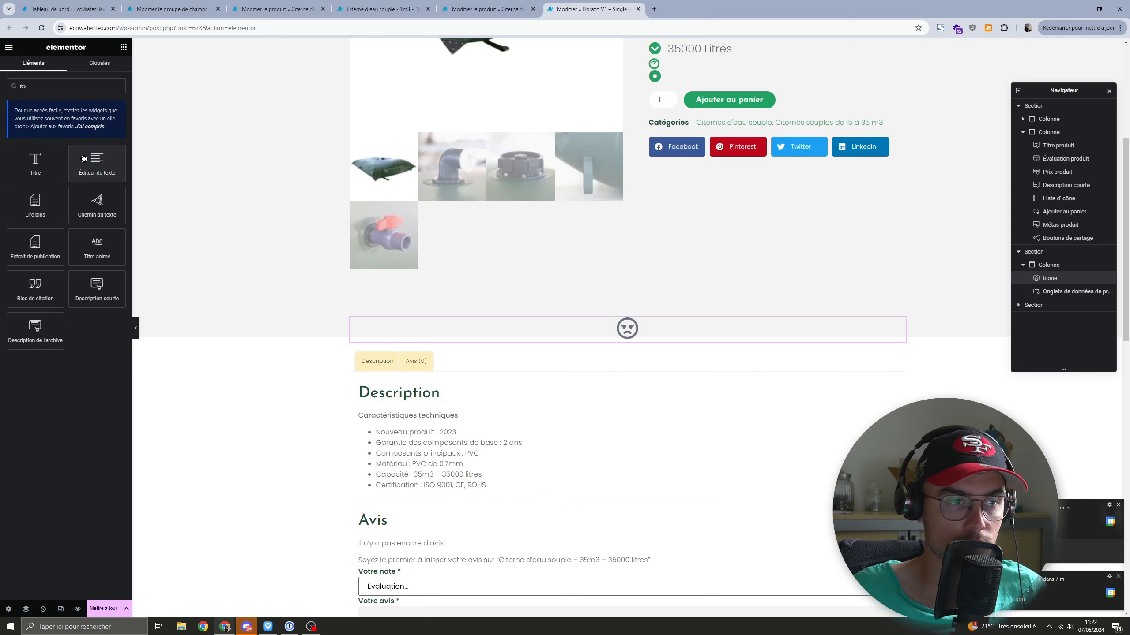
left_click_drag(83, 159, 544, 333)
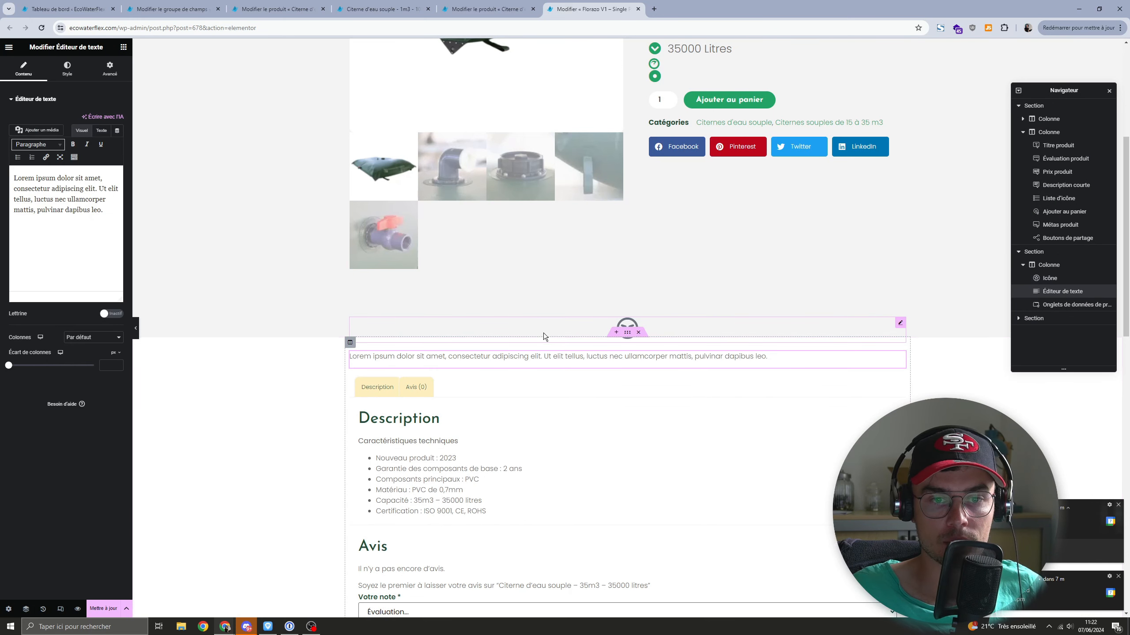
Step: Link the text editor widget's content to the ACF field "Texte icone 1"
triple_click(50, 192)
left_click(117, 130)
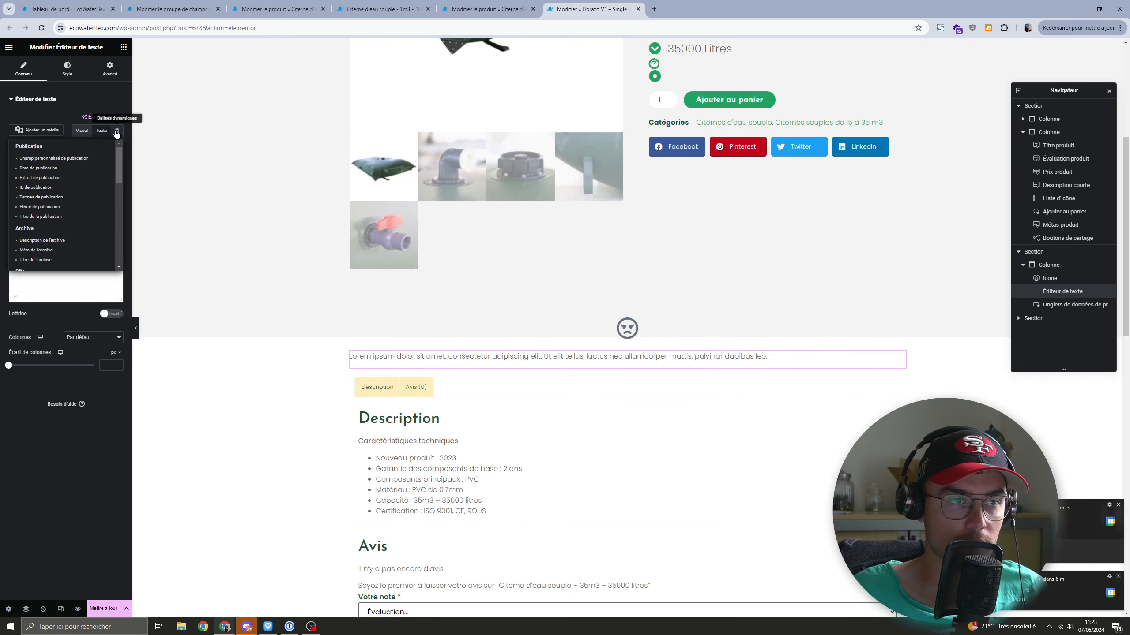
scroll(54, 213, "down", 5)
scroll(53, 243, "down", 1)
left_click(50, 259)
left_click(58, 132)
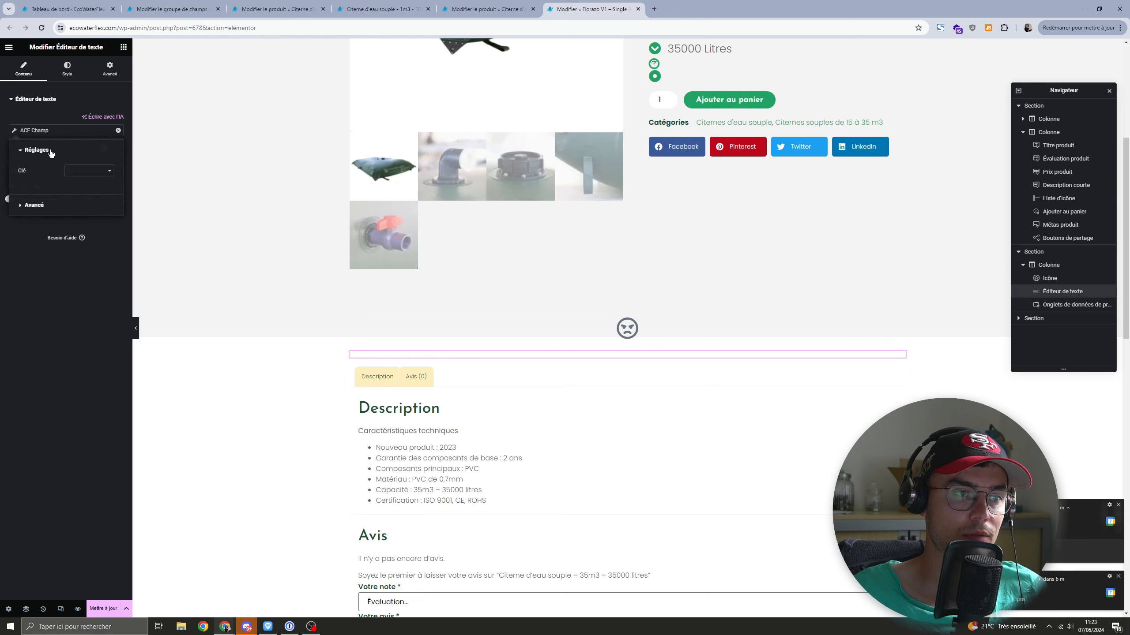
left_click(51, 152)
left_click(58, 155)
left_click(86, 171)
left_click(83, 189)
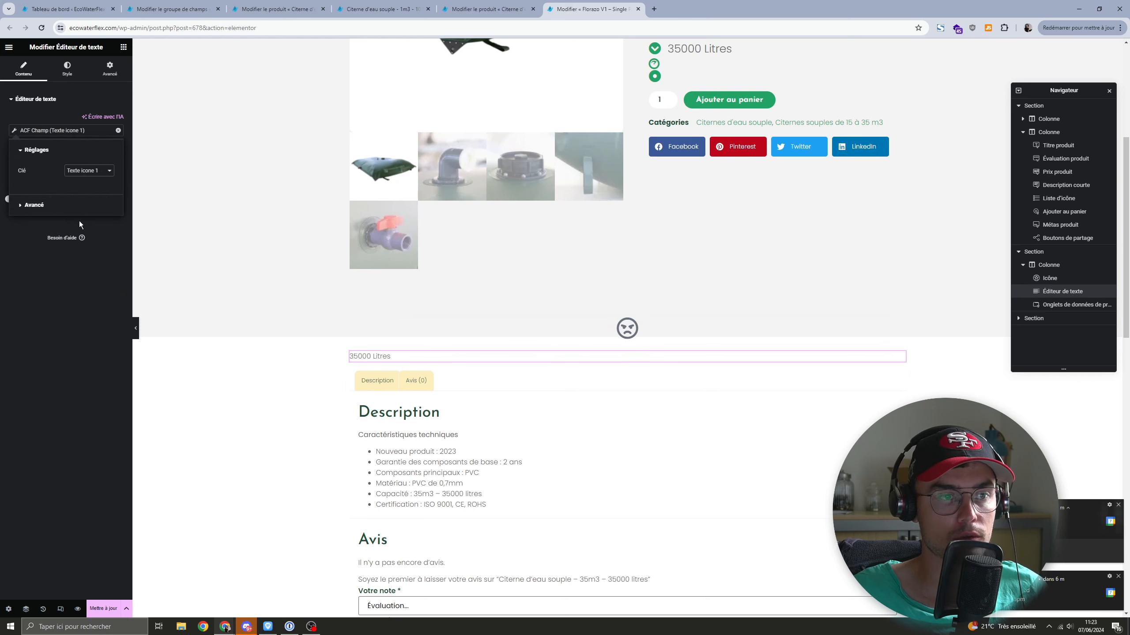
left_click(71, 287)
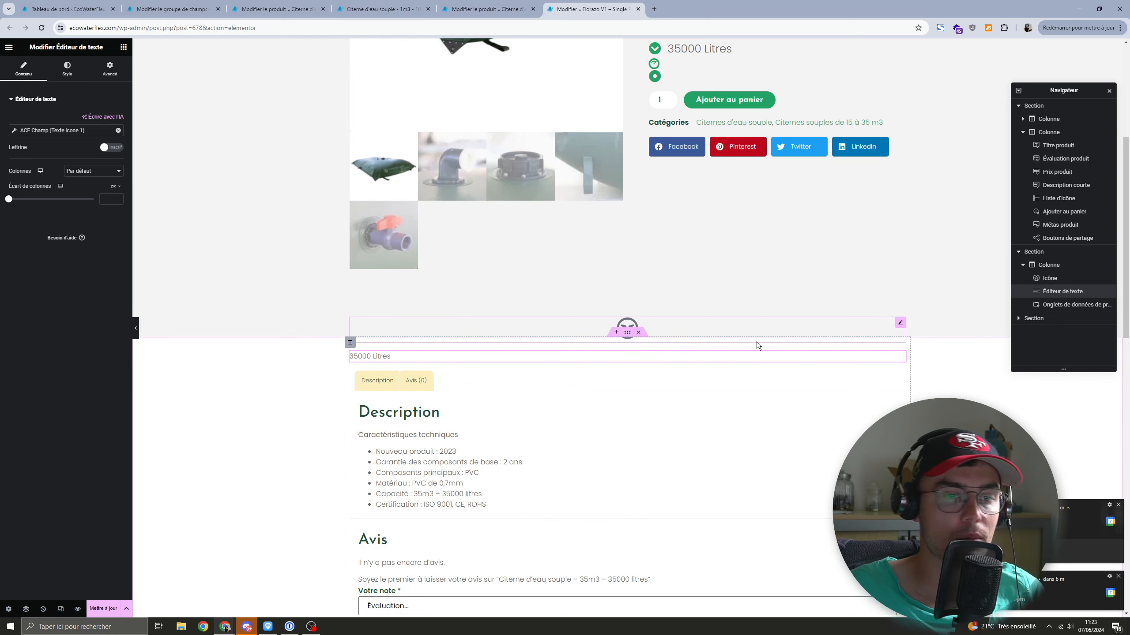
Step: Add an Image widget above the angry face icon and open the dynamic tags for its image source
left_click(624, 322)
mouse_move(96, 146)
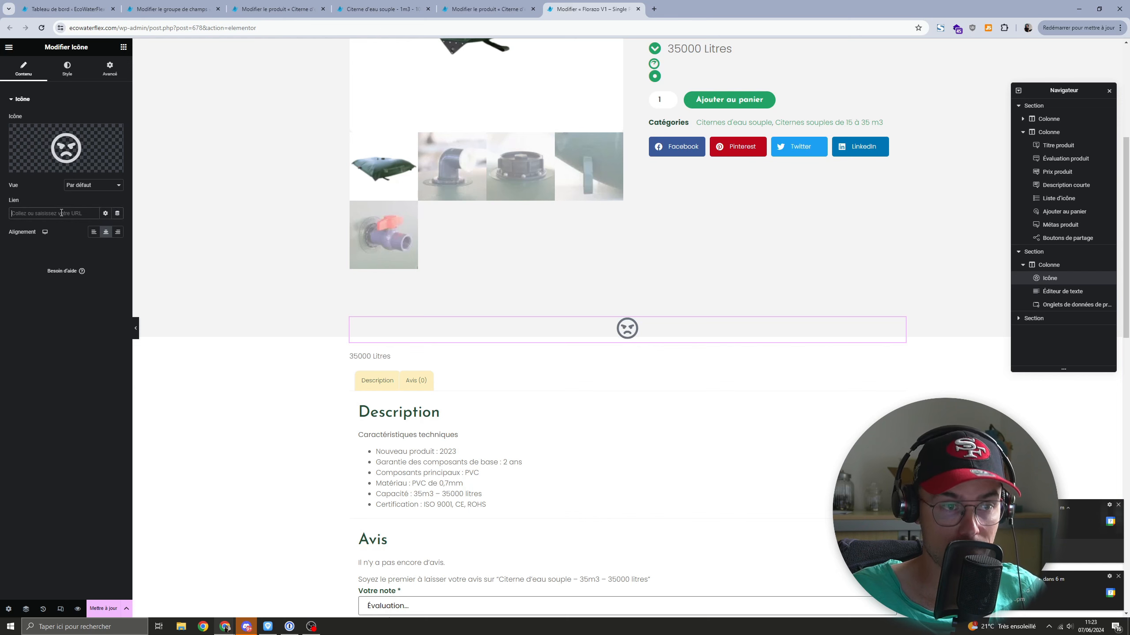
left_click(124, 46)
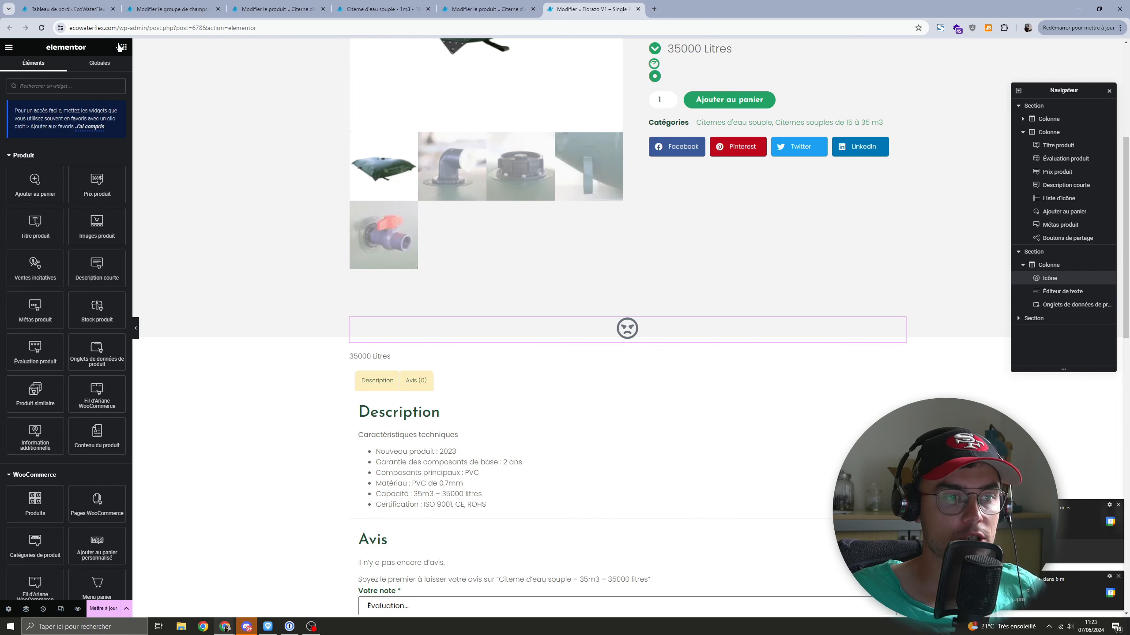
left_click(98, 81)
type("image")
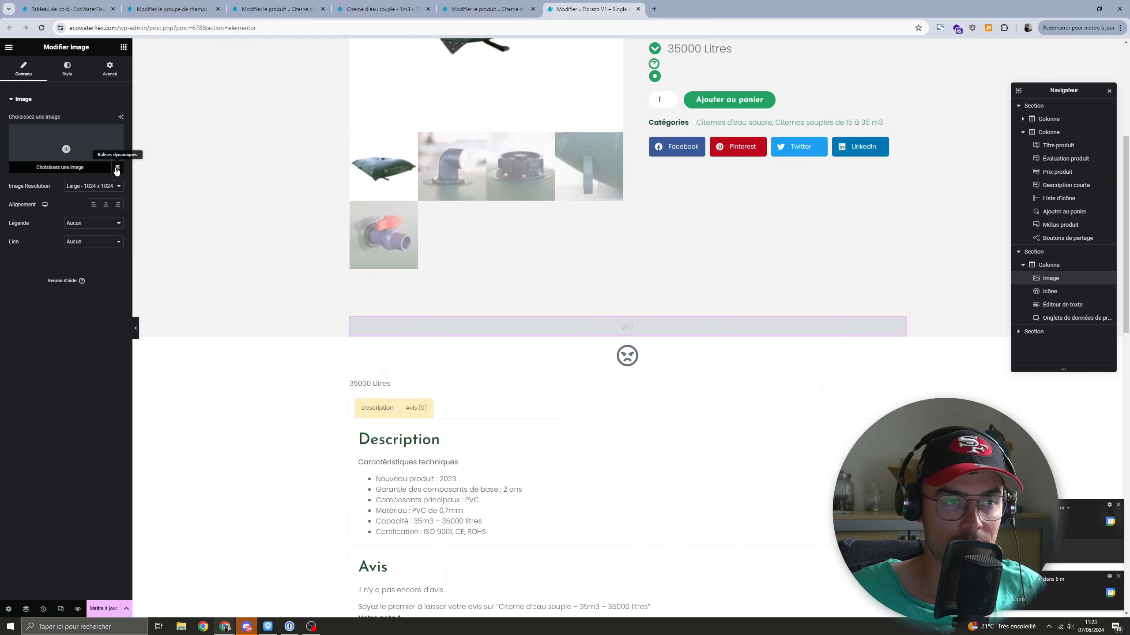
left_click(117, 168)
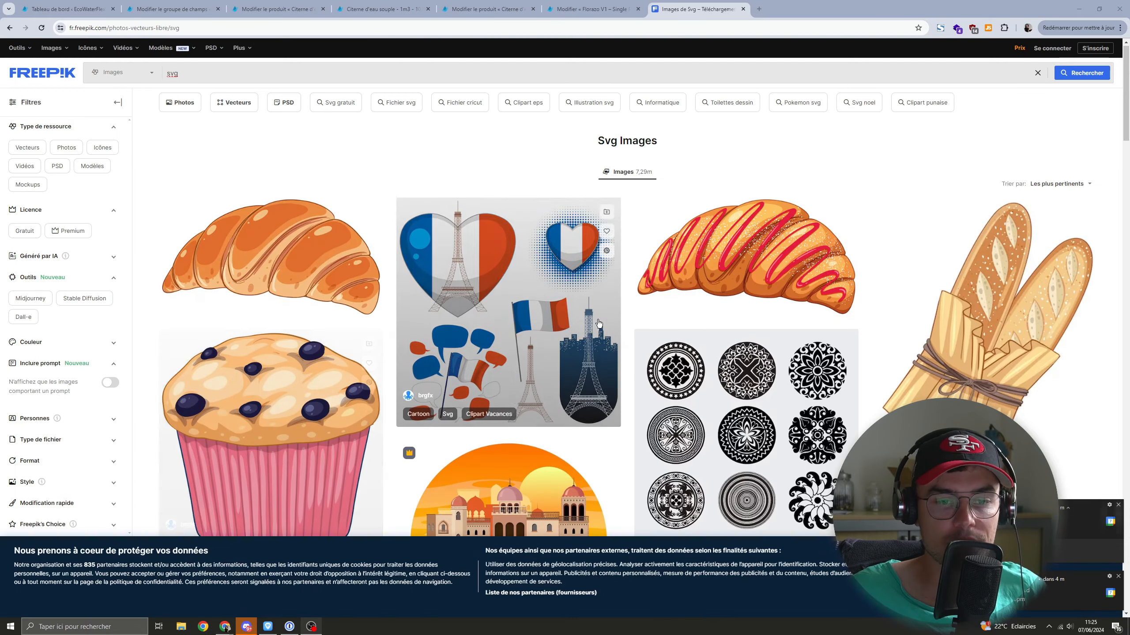
Step: Browse Freepik's svg image results for a vector illustration
scroll(597, 297, "down", 8)
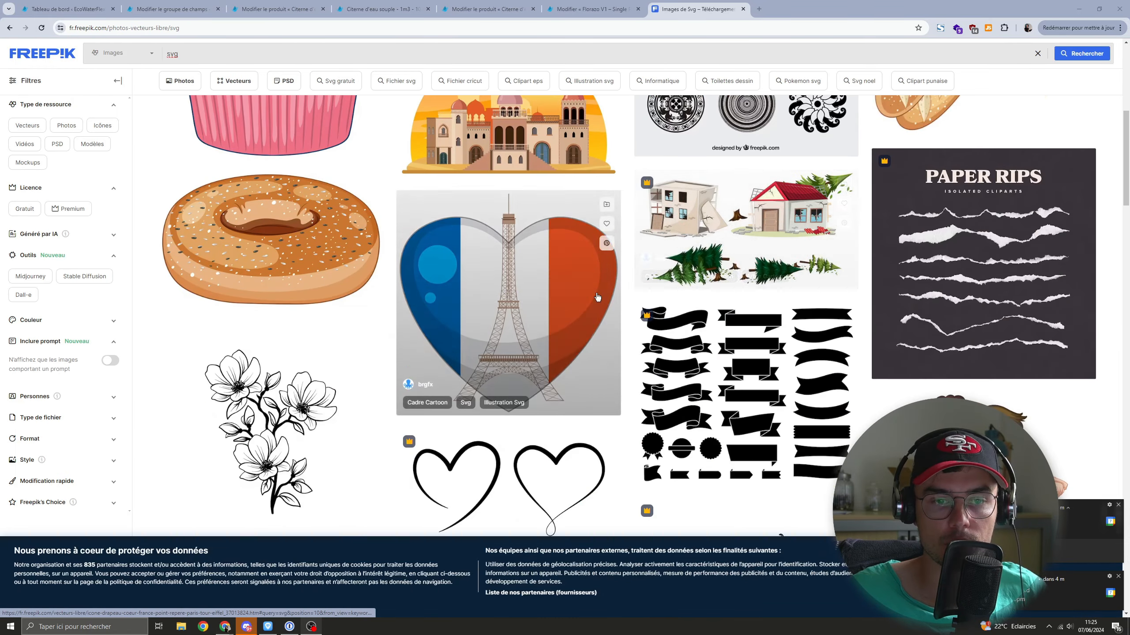
scroll(598, 298, "down", 5)
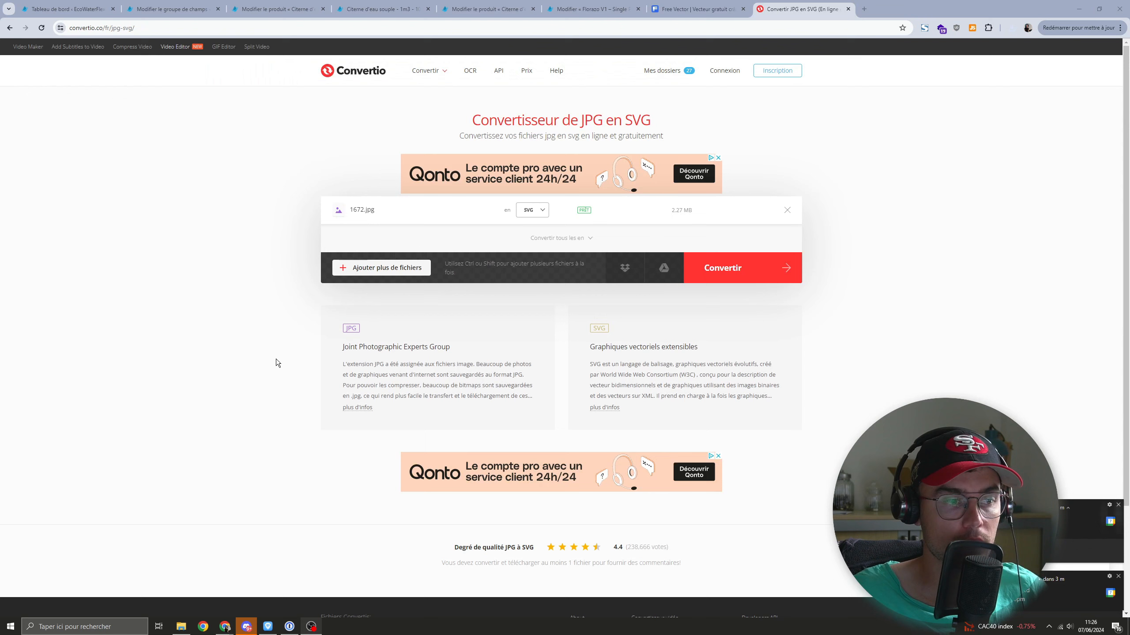
left_click(276, 359)
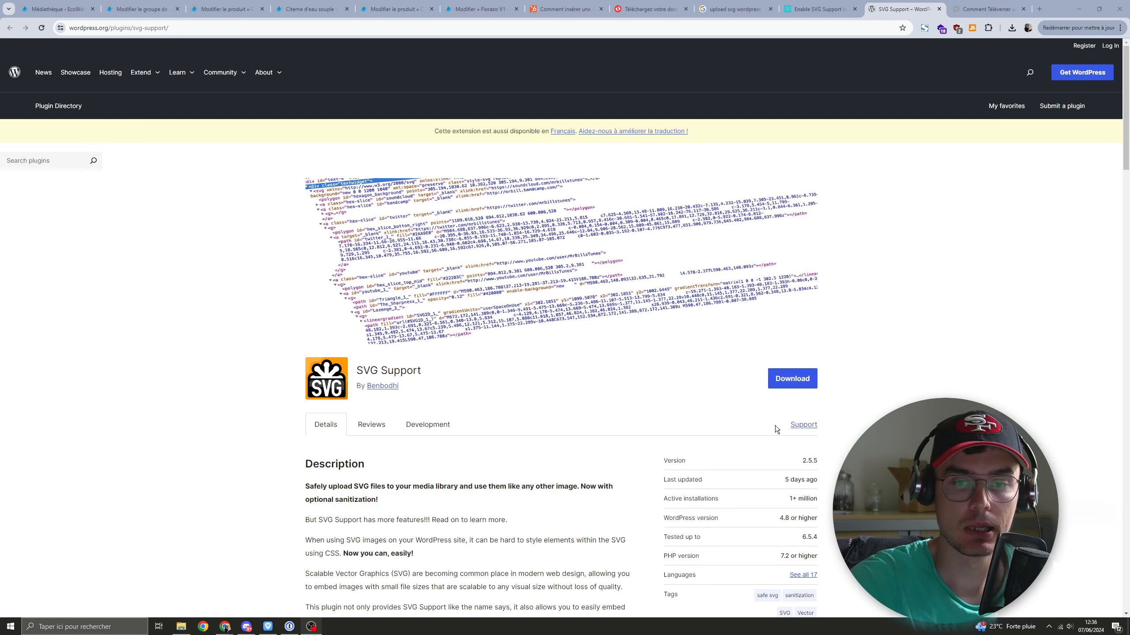
Step: Download the SVG Support plugin from WordPress.org and install svg-support.2.5.5.zip on the site
left_click(792, 379)
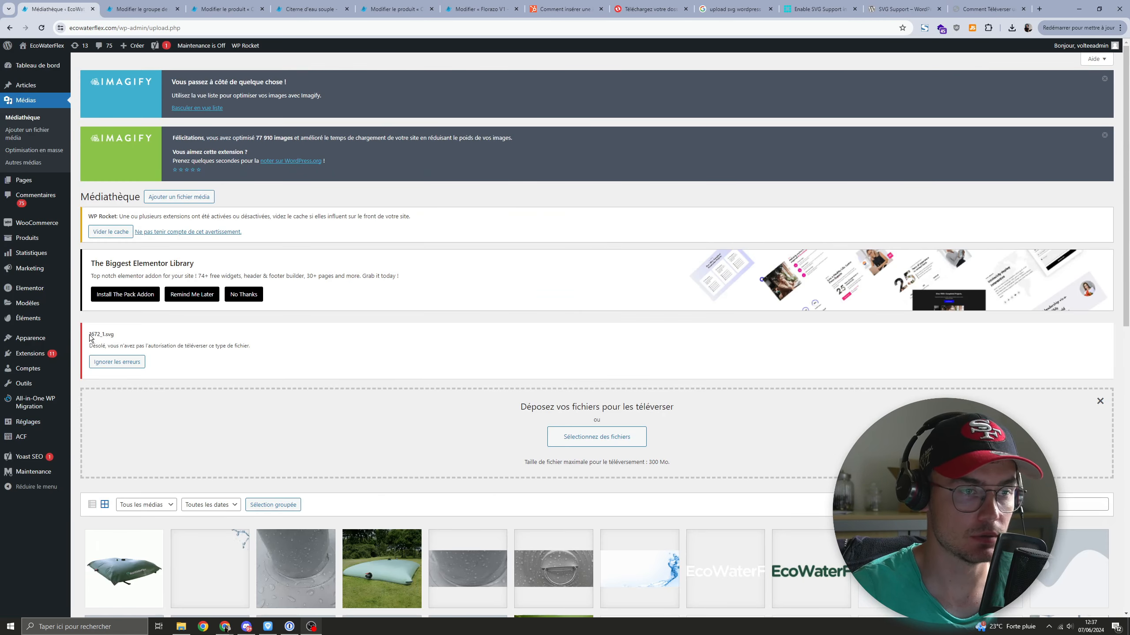
left_click_drag(91, 337, 231, 361)
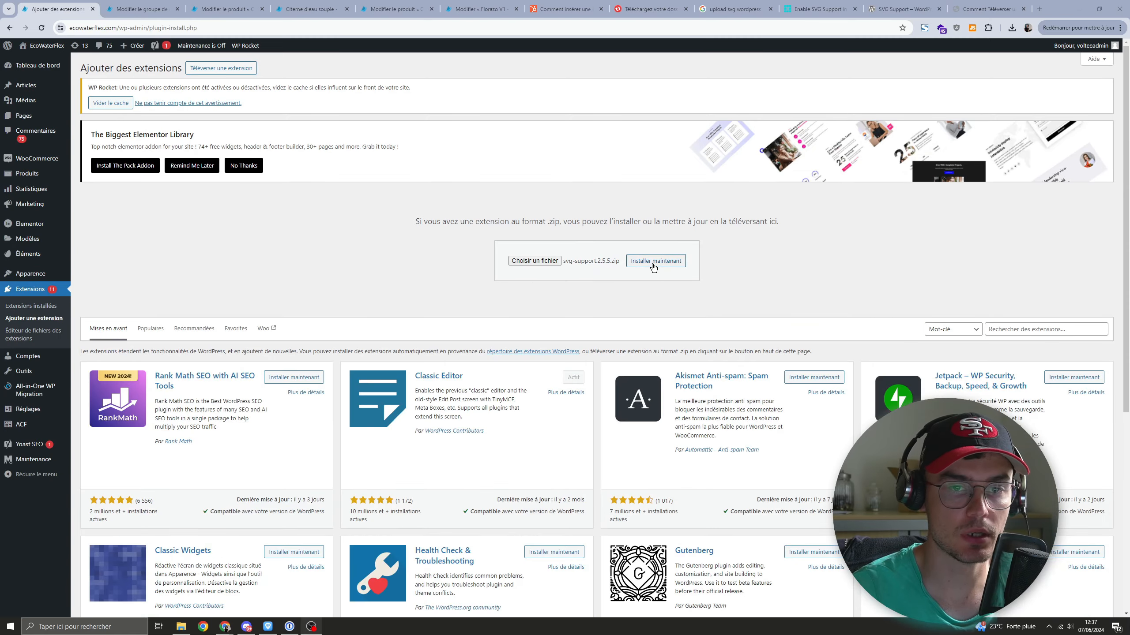
left_click(653, 262)
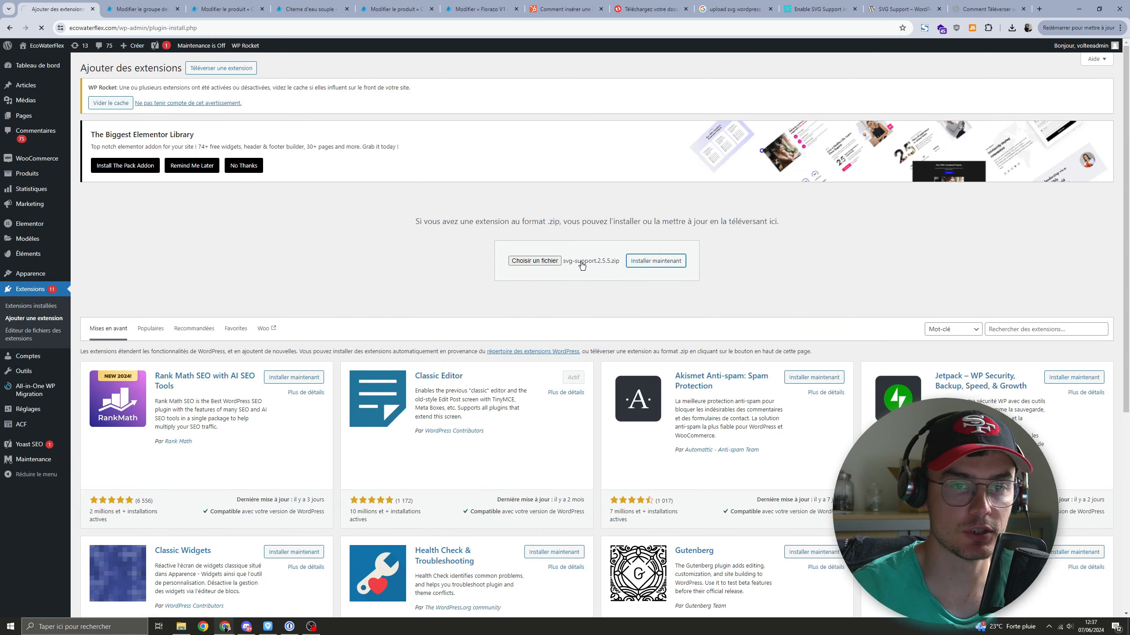
left_click(1019, 330)
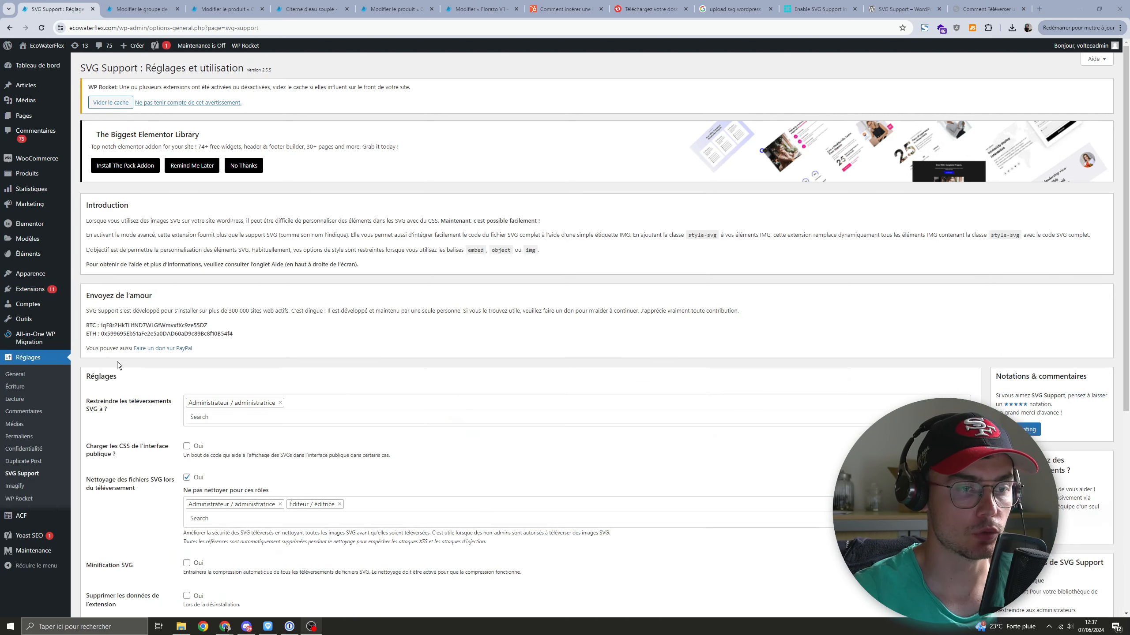
Step: Open the media library and view the details of the uploaded file 1672_1.svg
mouse_move(32, 98)
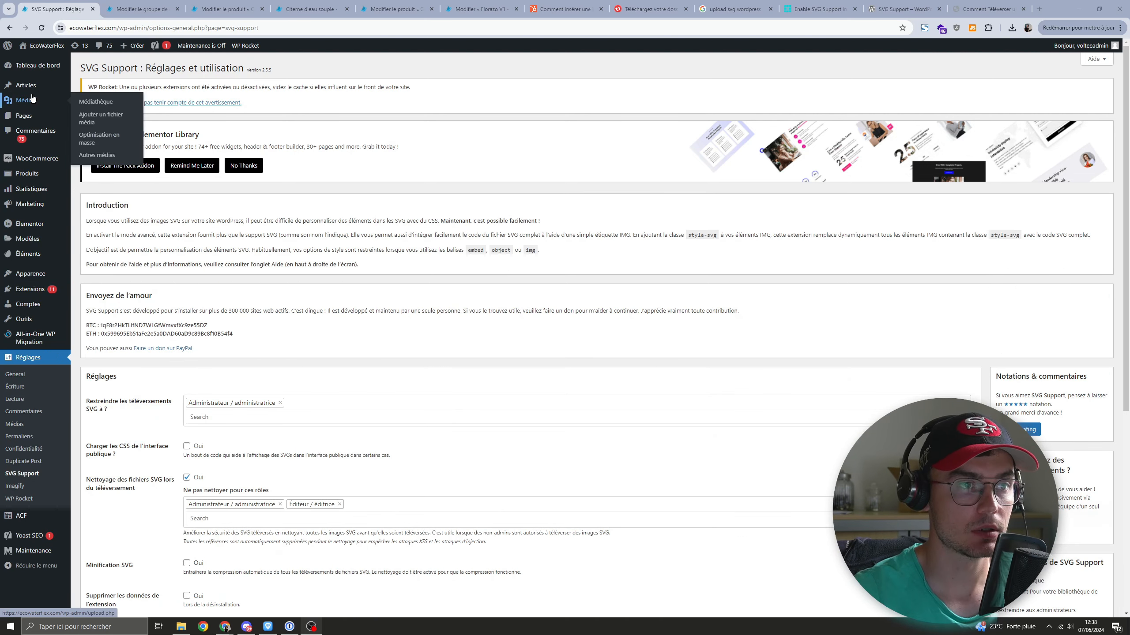
left_click(105, 106)
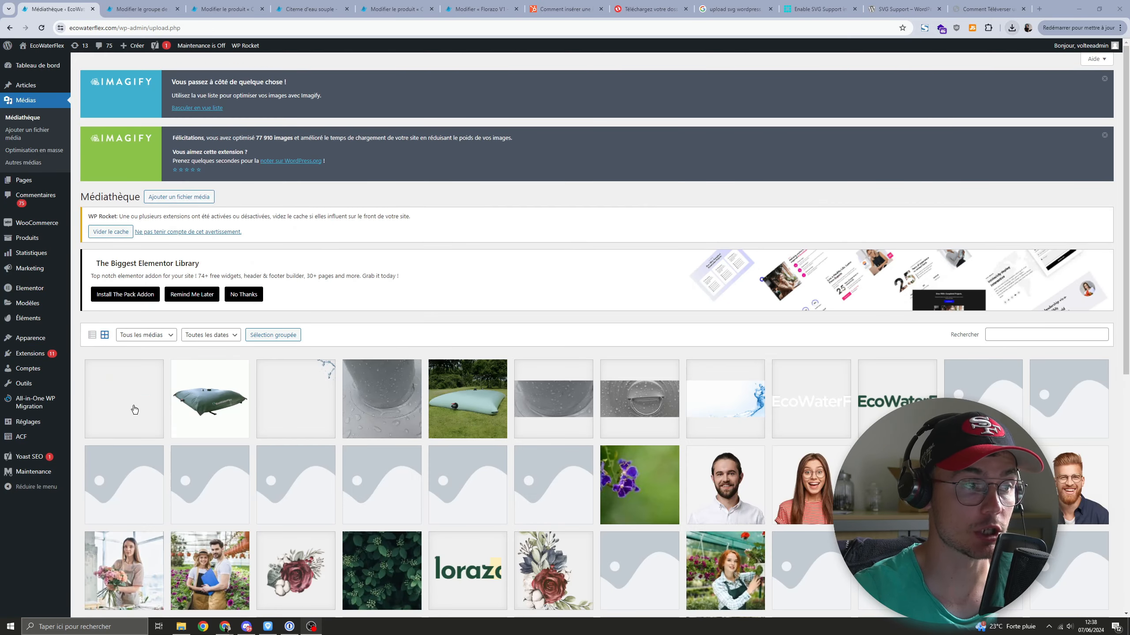
left_click(143, 417)
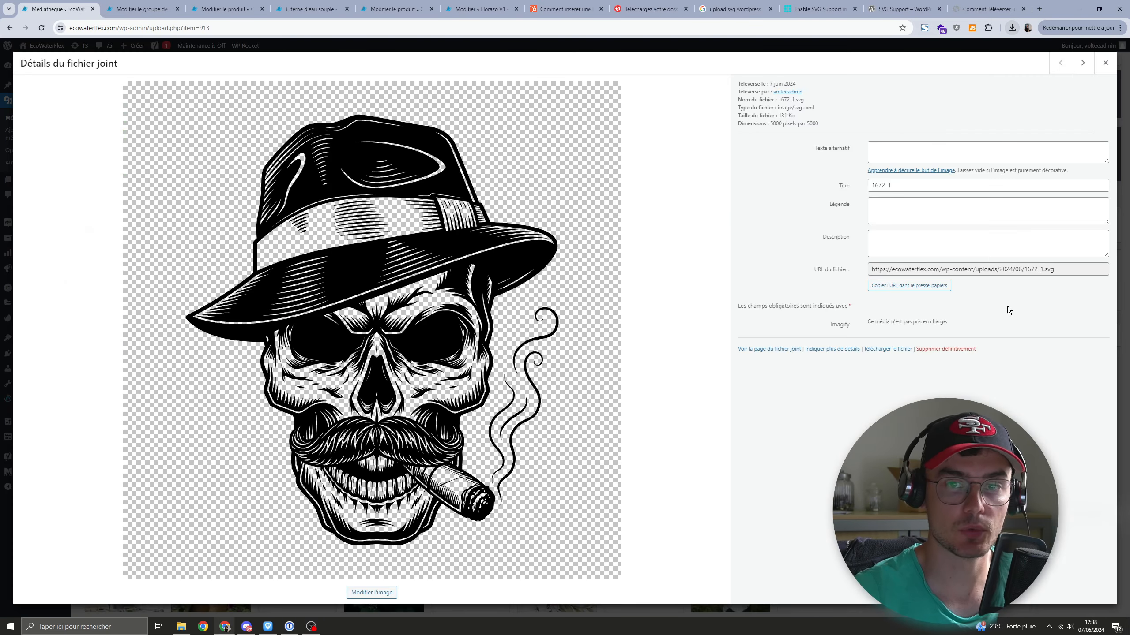
left_click_drag(1064, 276, 1039, 260)
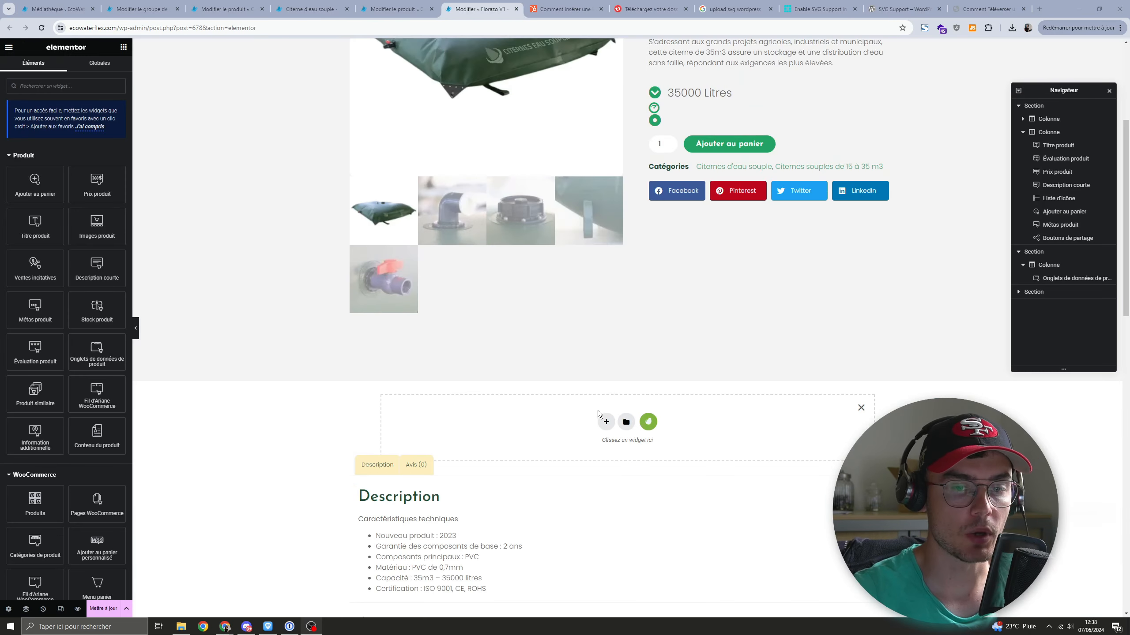
Step: Add an equal two-column section above the product data tabs and open the widget list for its first column
left_click(604, 426)
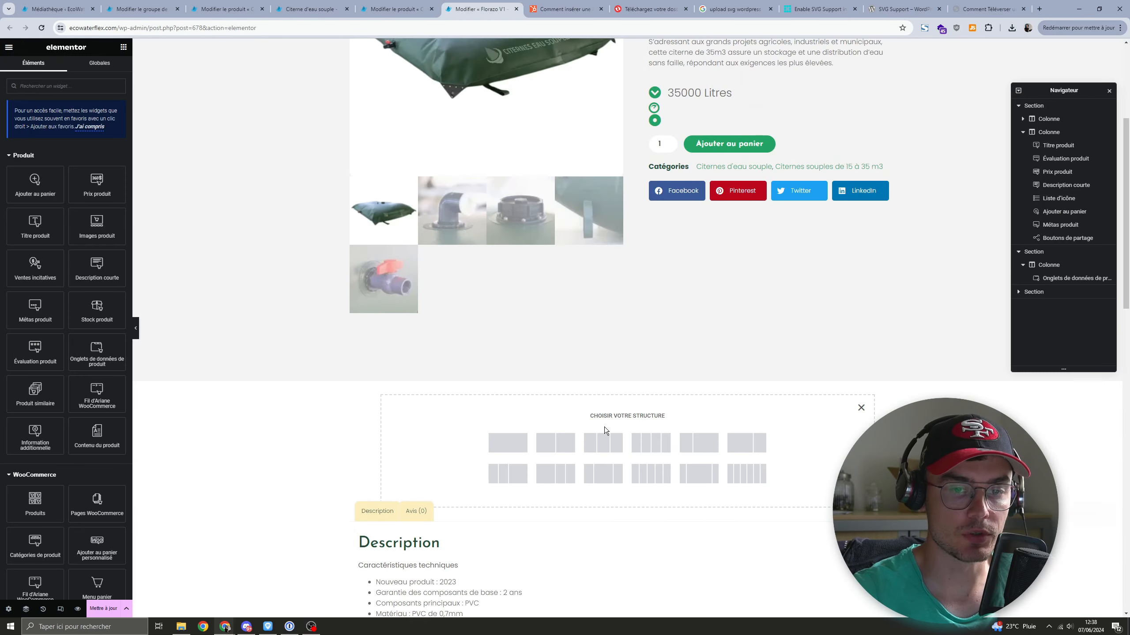
left_click(558, 440)
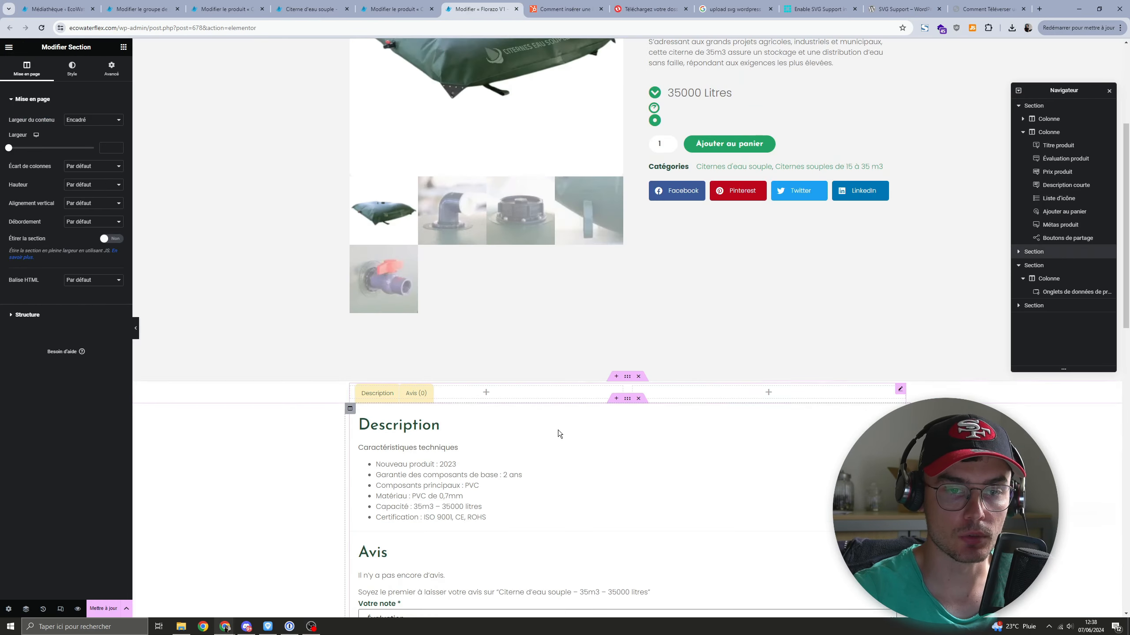
left_click(488, 394)
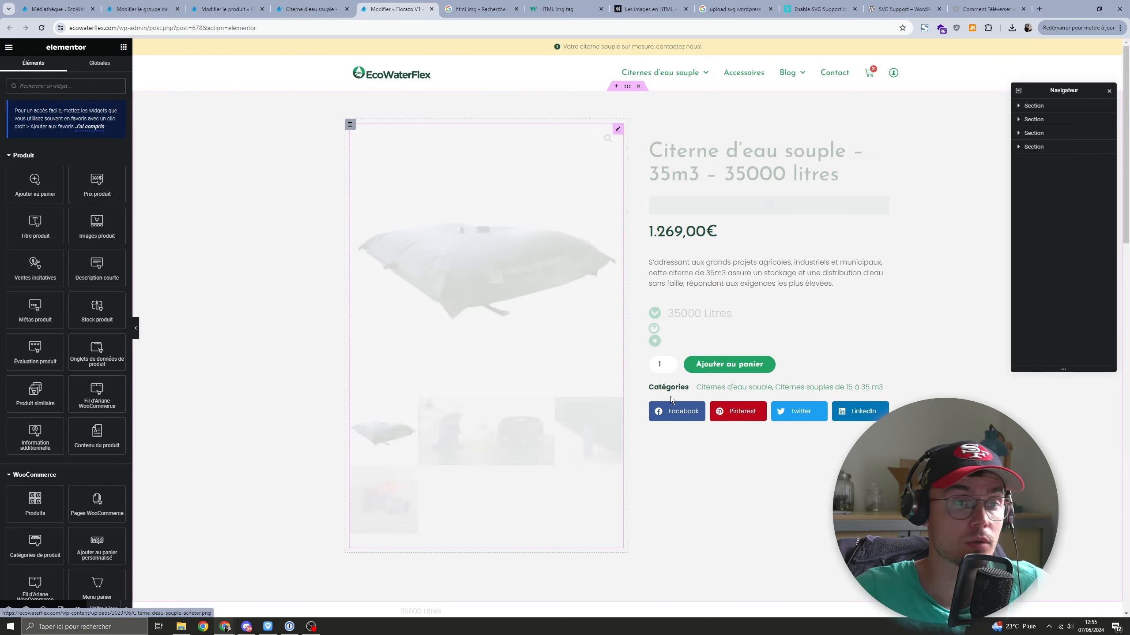
Step: Place an Image widget in the column beside the ACF text editor and delete the HTML widget below it
scroll(670, 397, "down", 15)
scroll(511, 372, "up", 6)
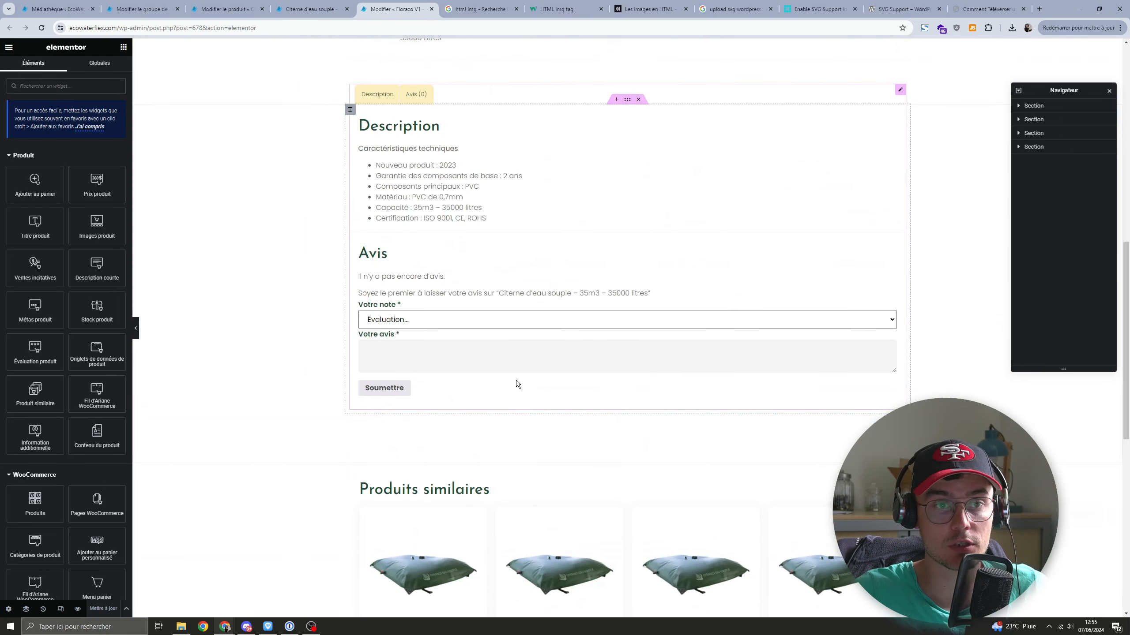
scroll(516, 379, "up", 6)
left_click(442, 391)
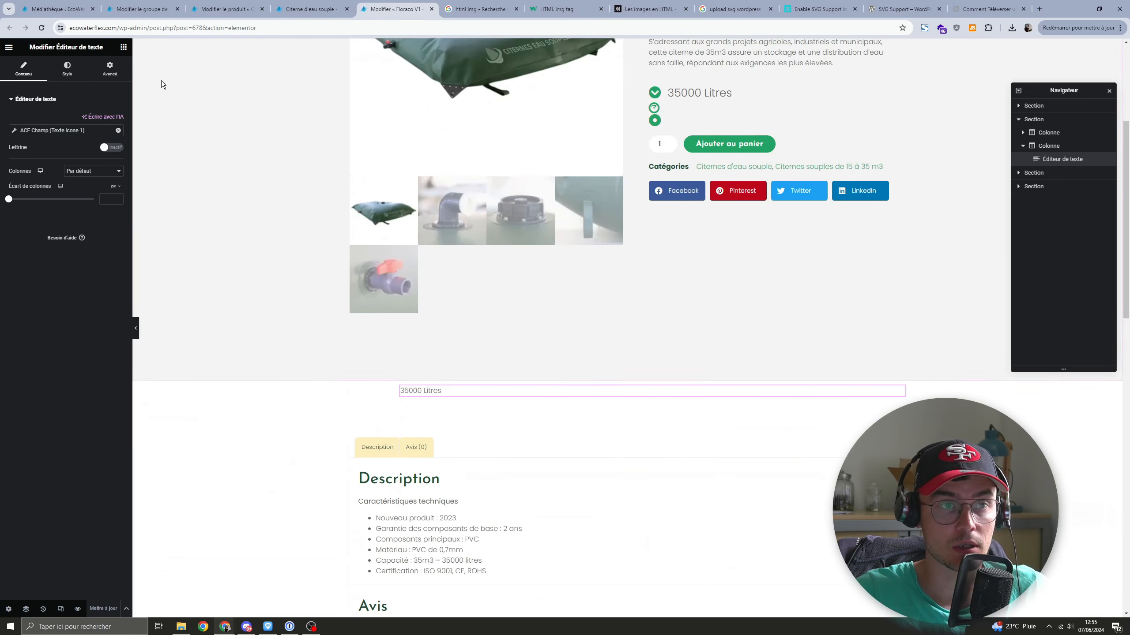
left_click(123, 47)
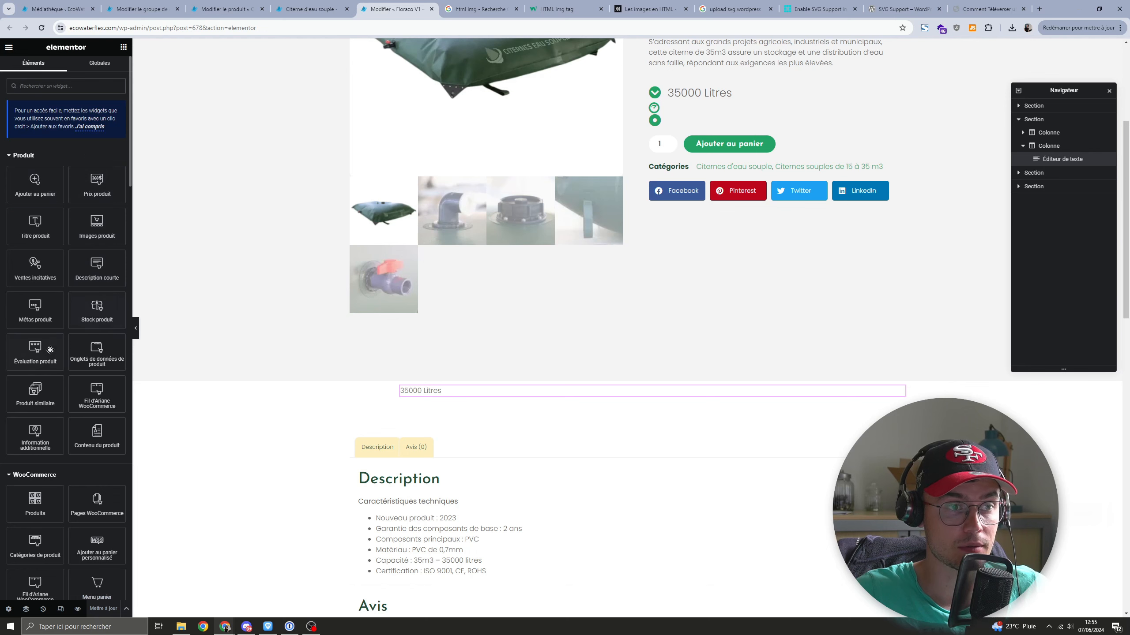
left_click_drag(48, 516, 377, 403)
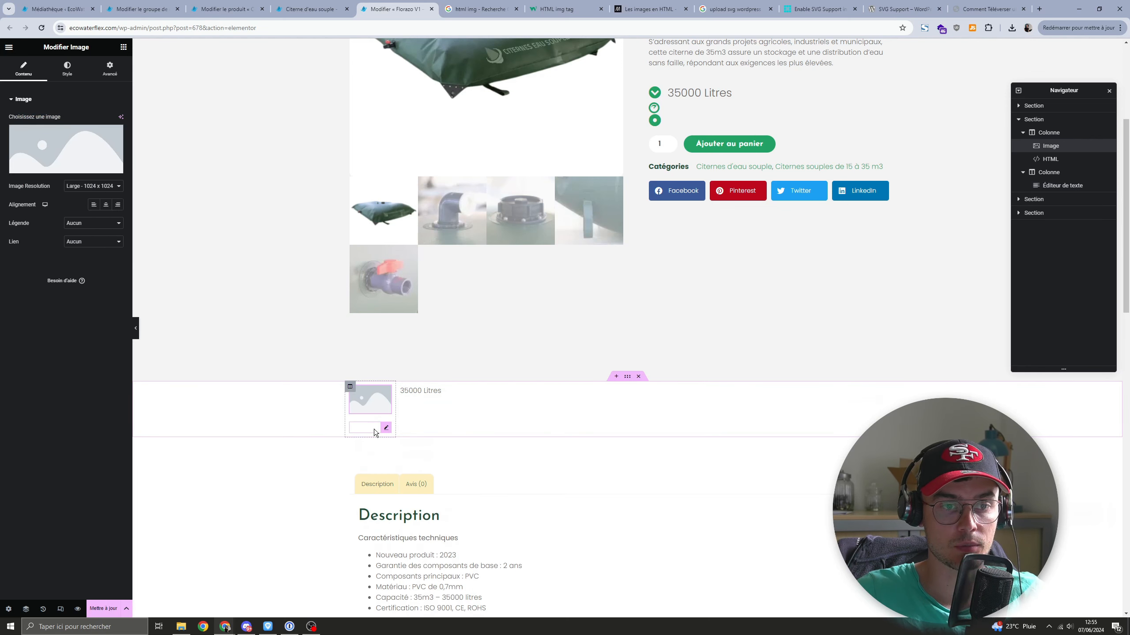
right_click(358, 421)
left_click(400, 607)
Step: Link the Image widget's source to the ACF image field "Icone"
left_click(393, 398)
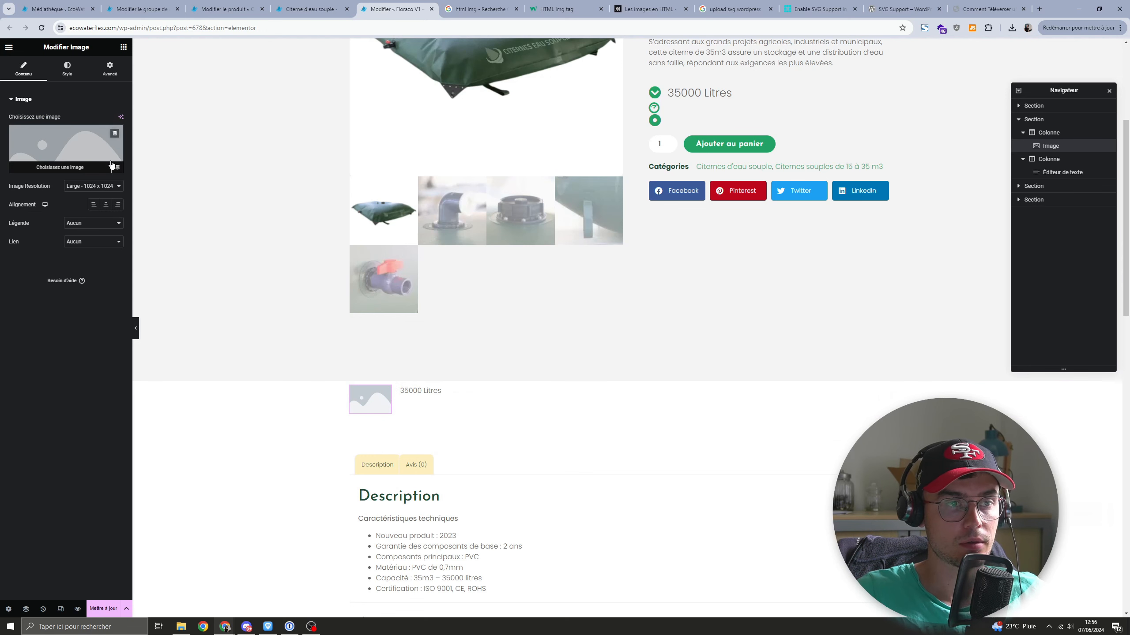
left_click(117, 167)
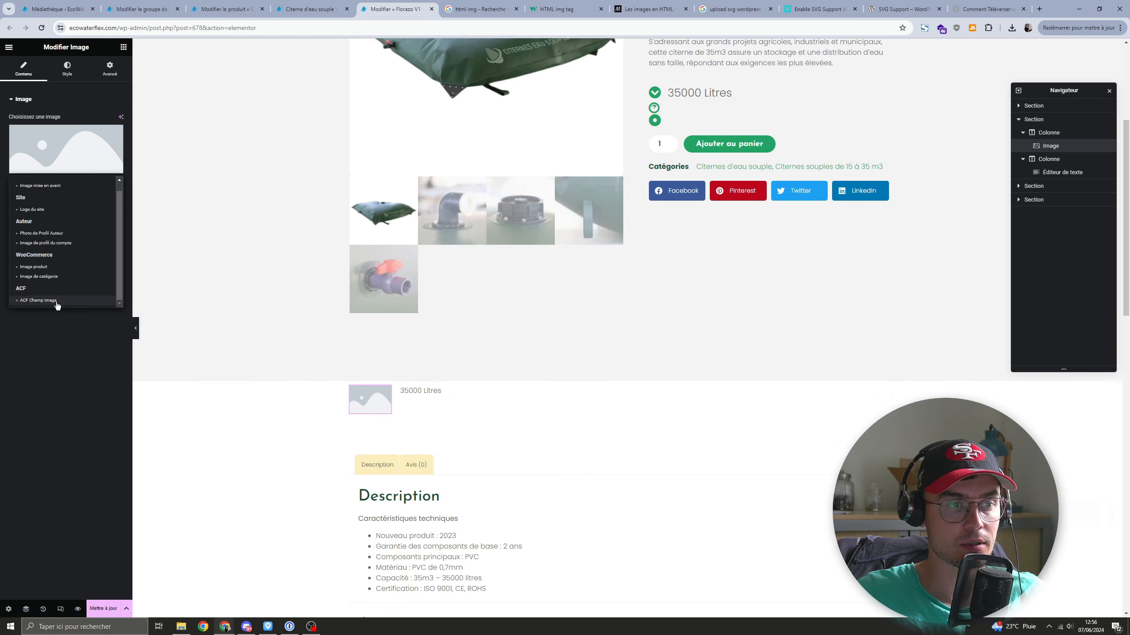
left_click(39, 300)
left_click(71, 130)
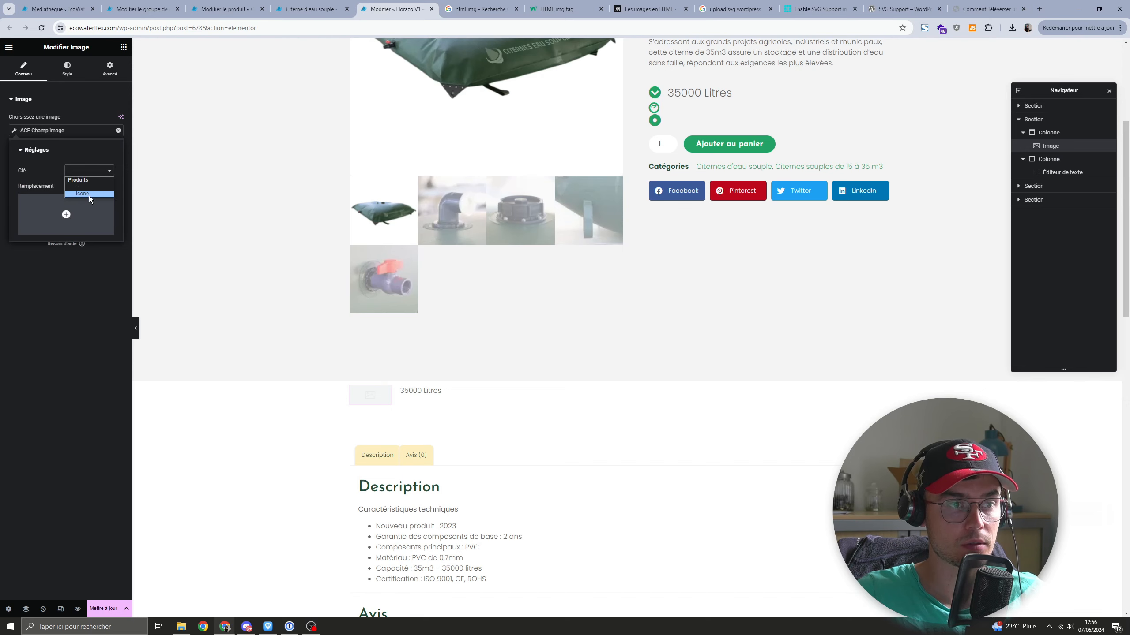
left_click(90, 194)
left_click(124, 172)
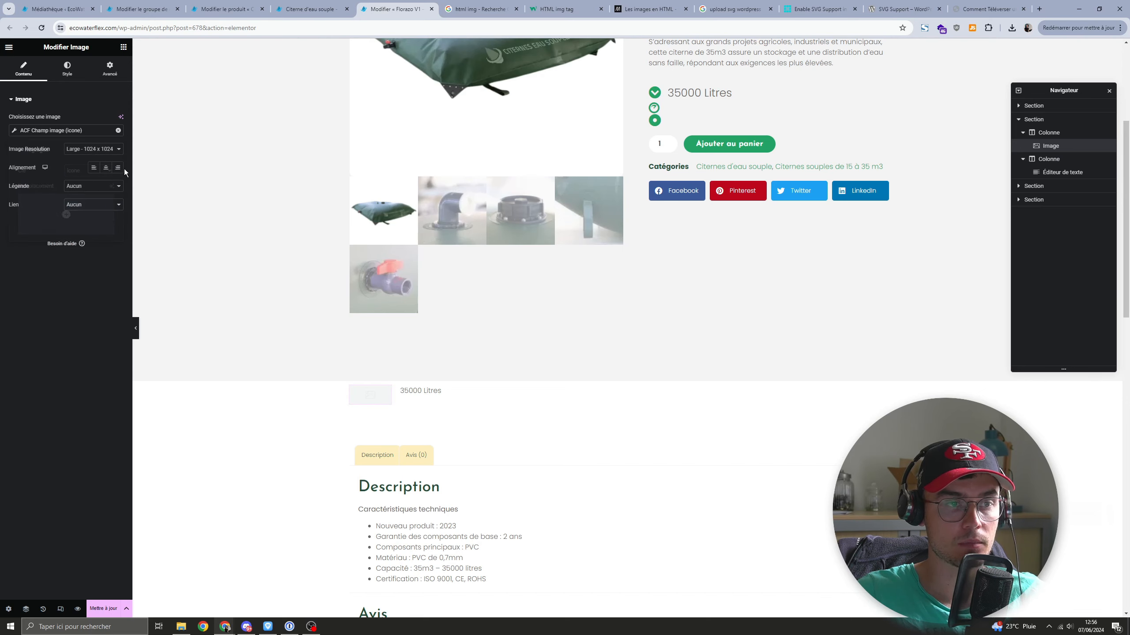
Step: Set the Image widget's width to 52% and update the template
left_click(67, 69)
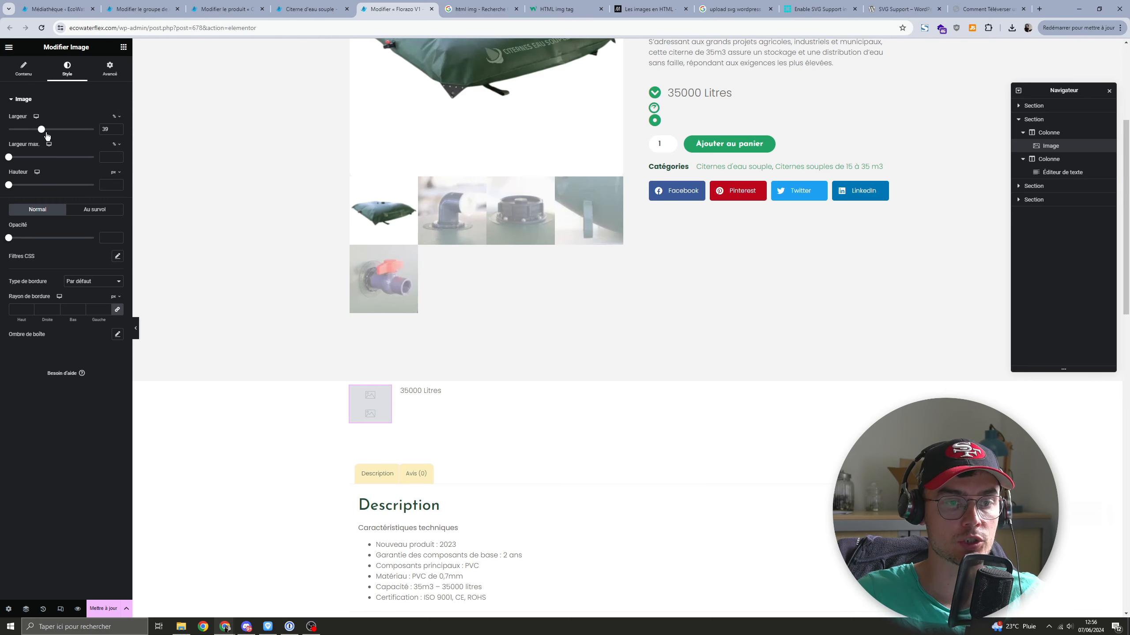
left_click_drag(46, 133, 34, 129)
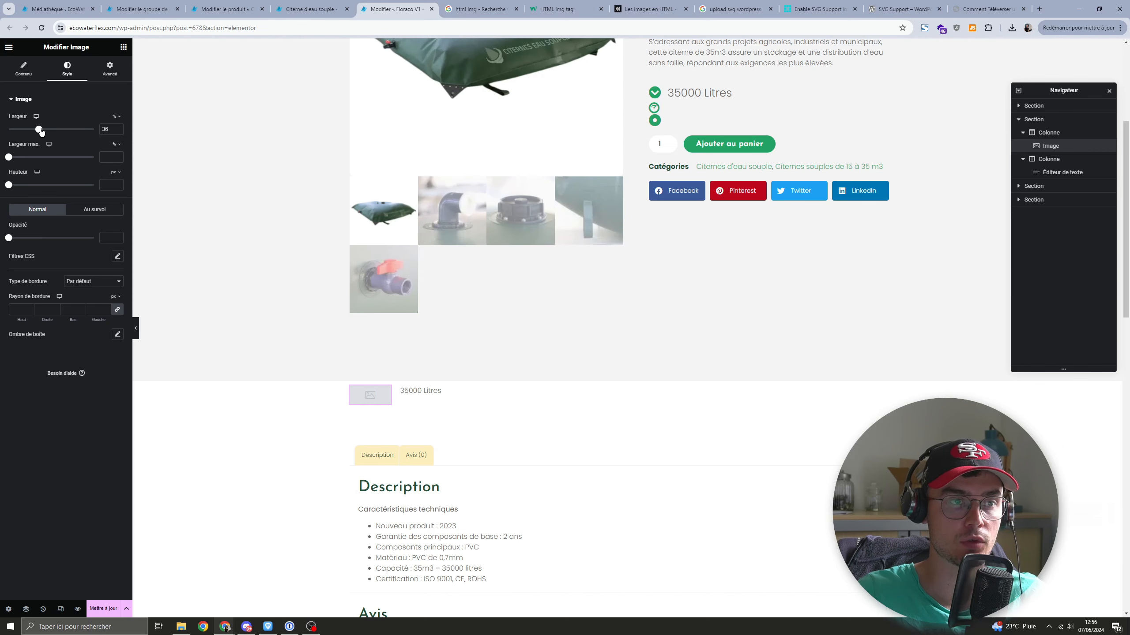
left_click(99, 609)
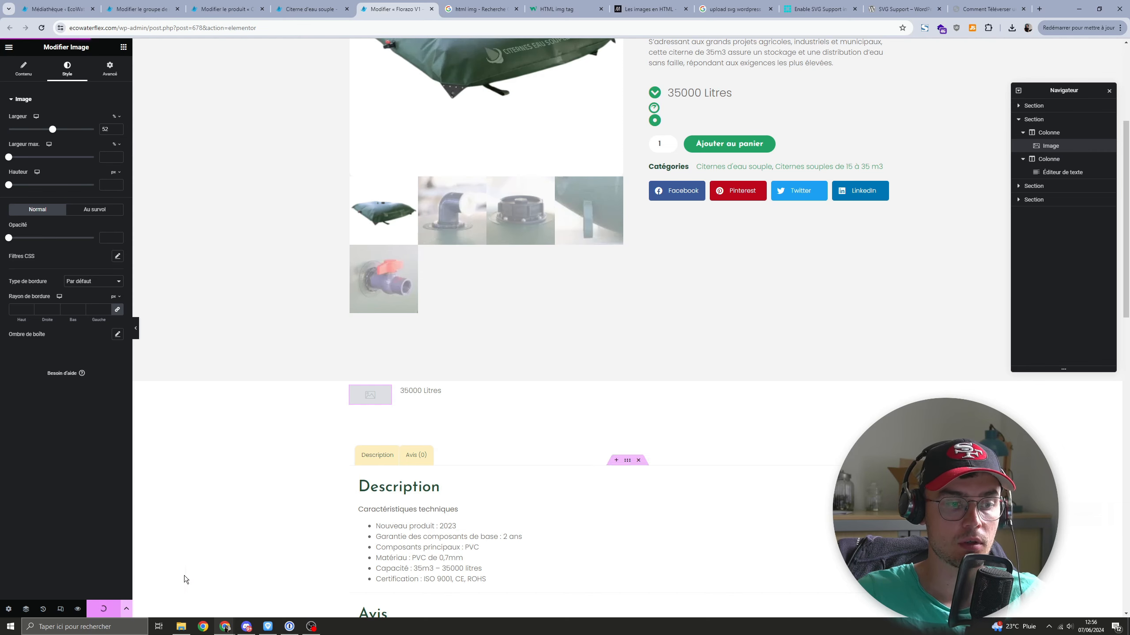
Step: Switch to the 1000 Litres product's edit page and check the skull image in its Icone field
left_click(224, 9)
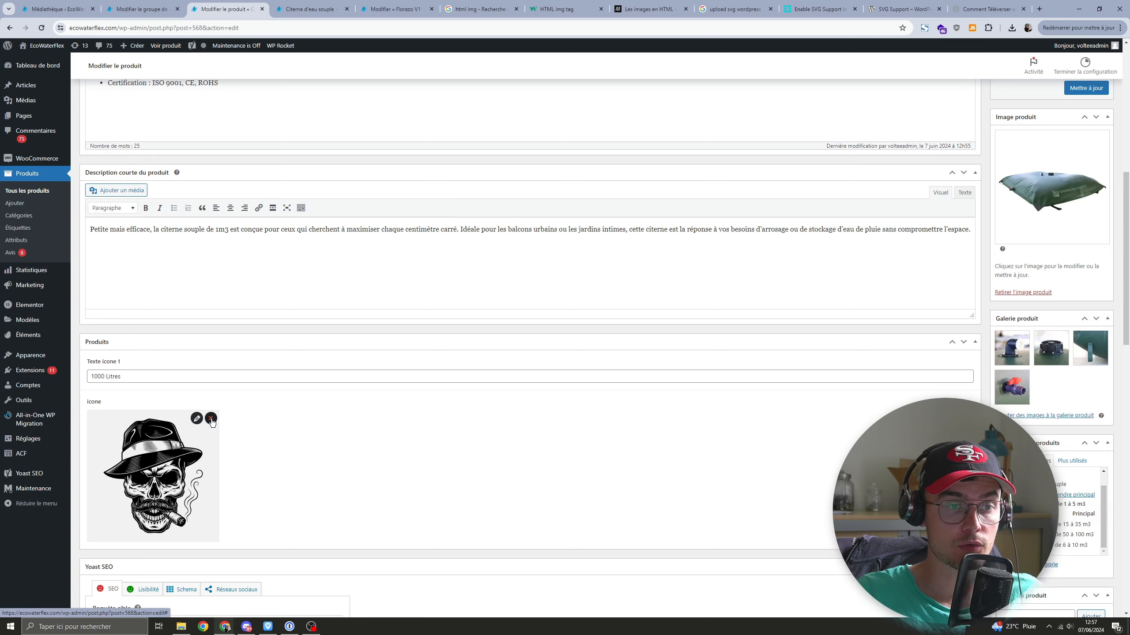
left_click(197, 419)
left_click(947, 94)
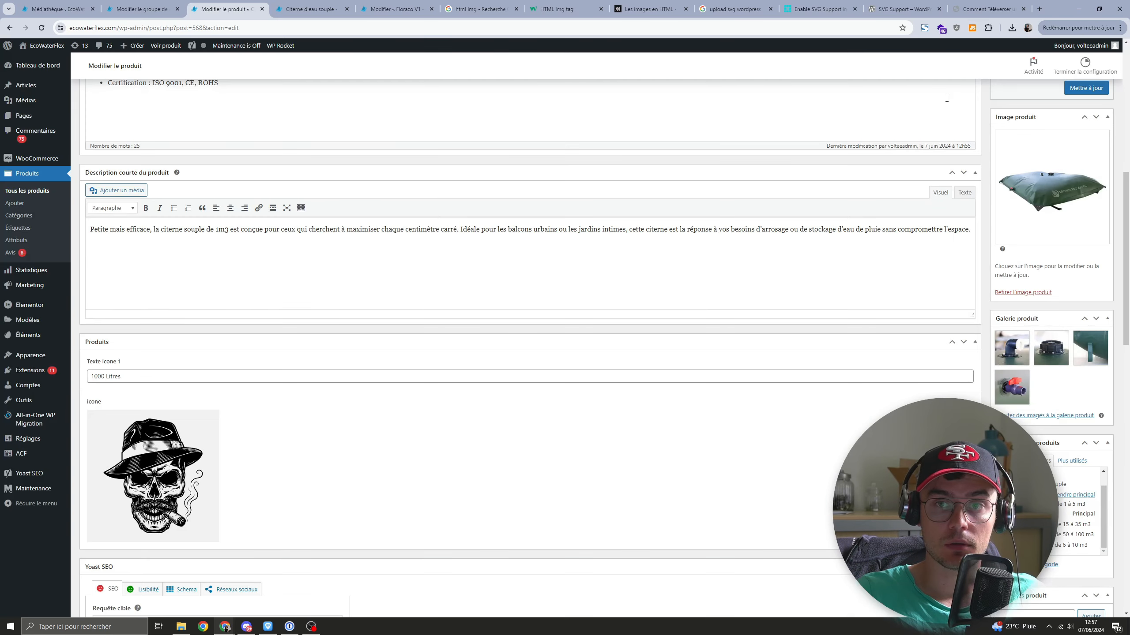
Step: Remove the Icone field's image, retitle 1672_1.svg in the media library with a title starting with "svg", and assign it to the field again
left_click(209, 419)
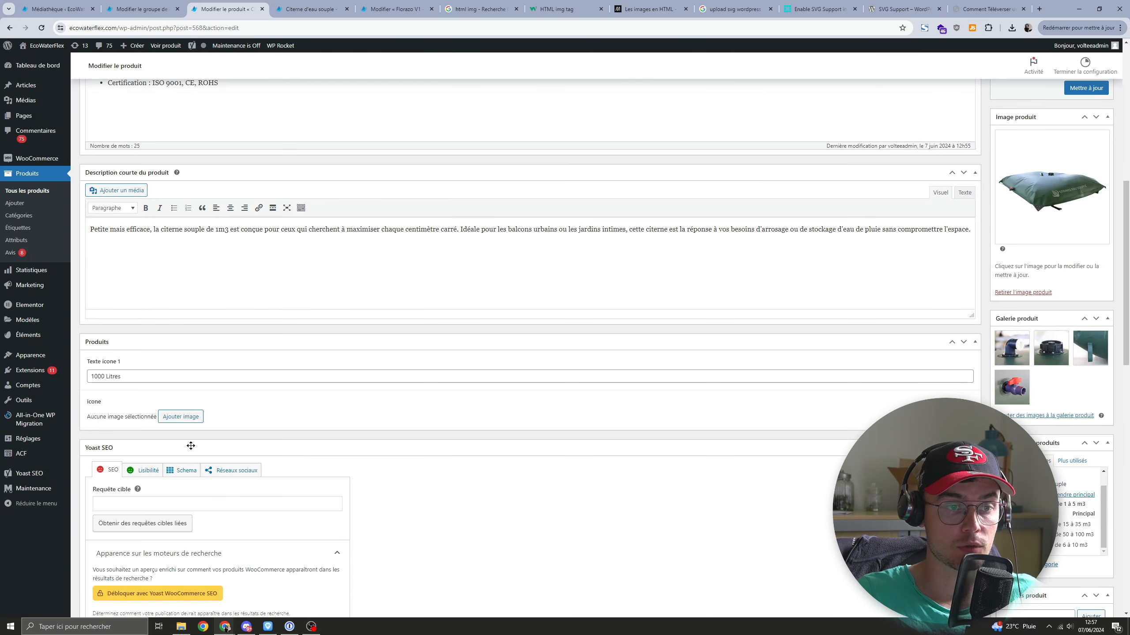
left_click(180, 417)
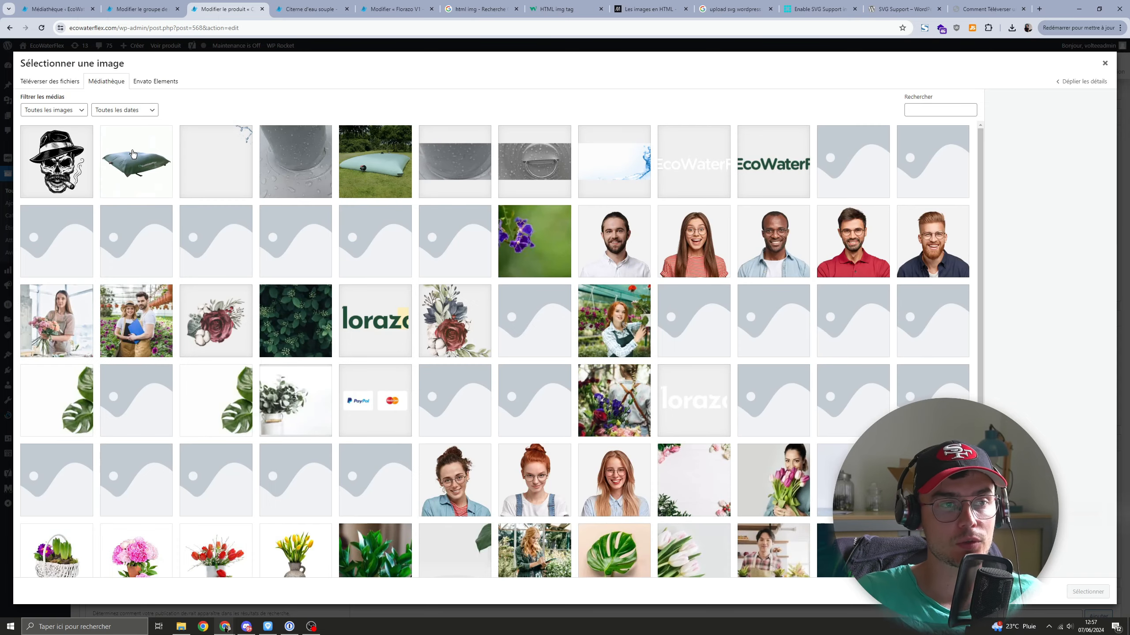
left_click(70, 157)
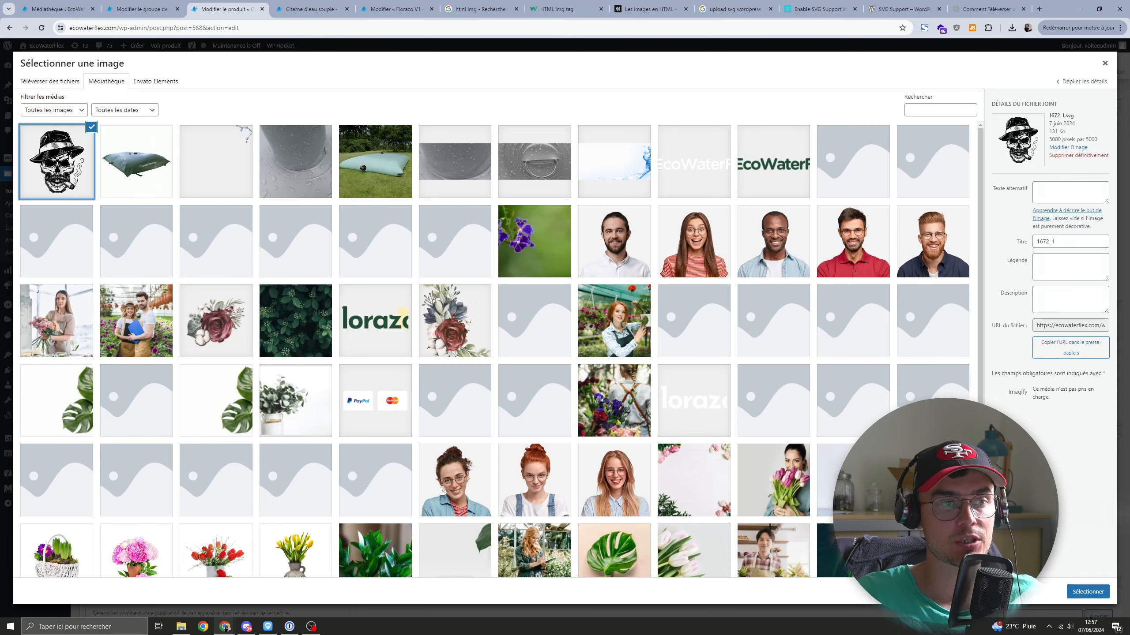
double_click(1062, 244)
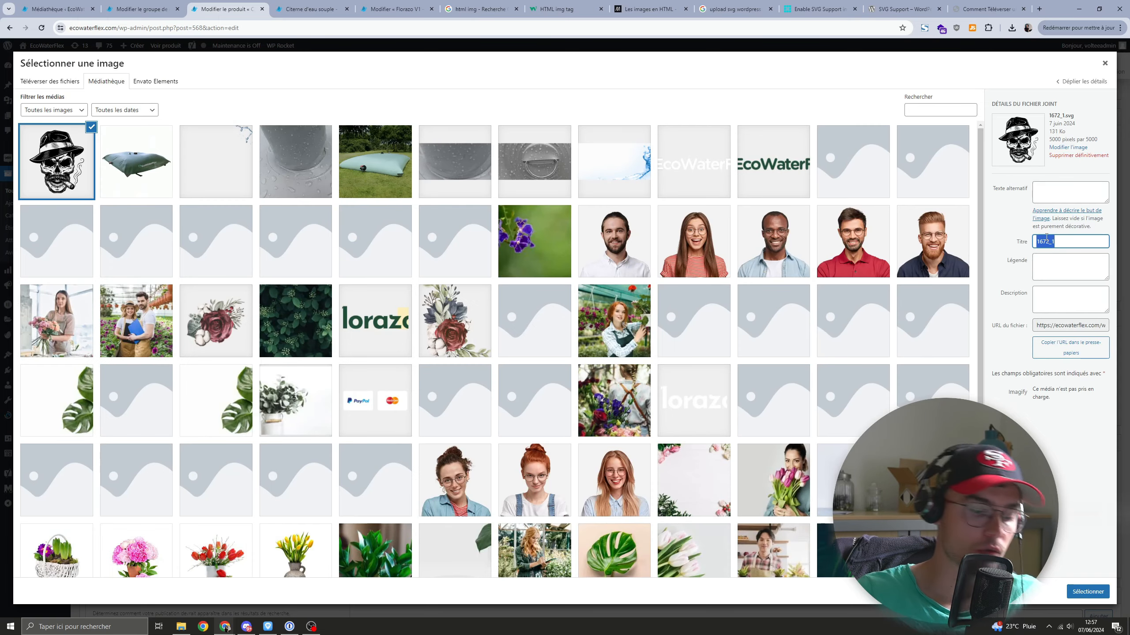
type("svg klifefzeoi")
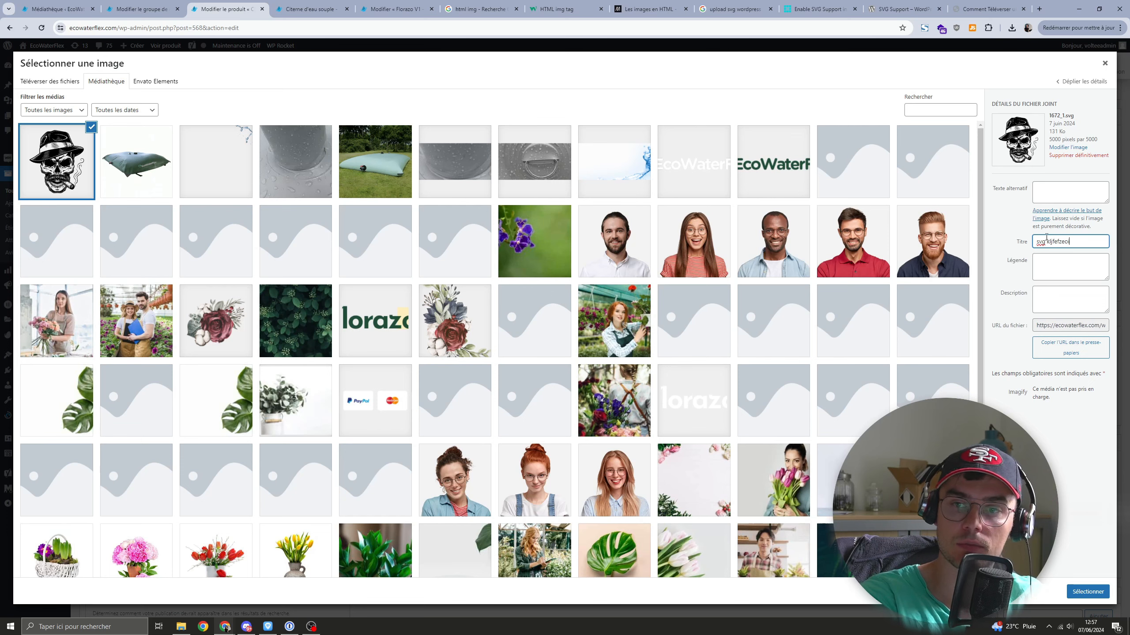
left_click(1088, 591)
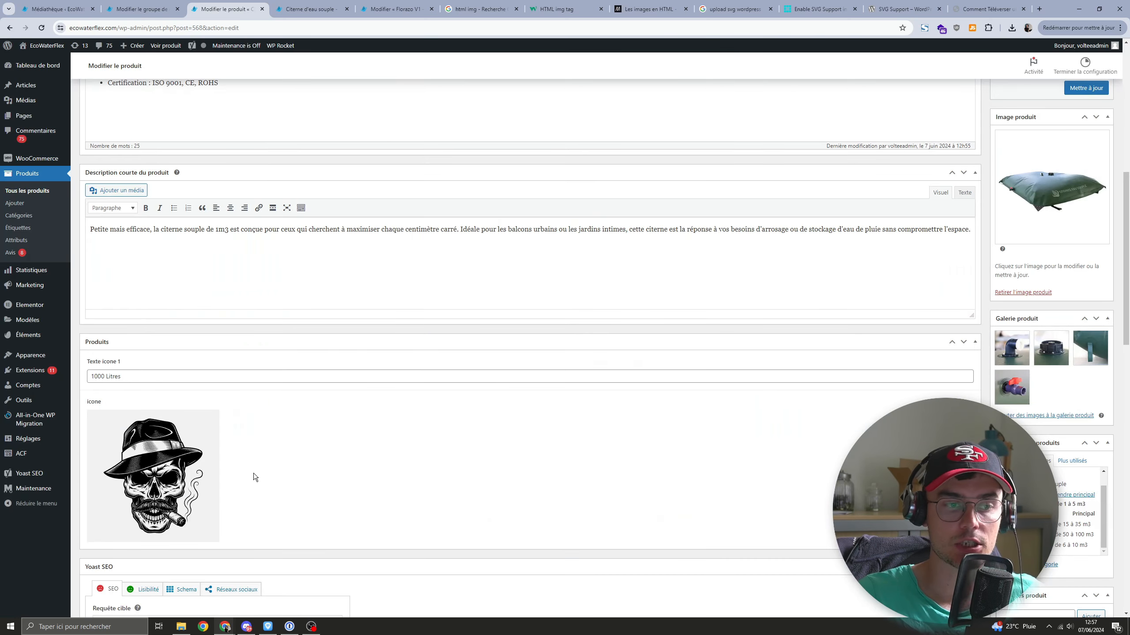
Step: Clear the Icone field's image and search the media library for "svg" images
left_click(211, 419)
left_click(182, 418)
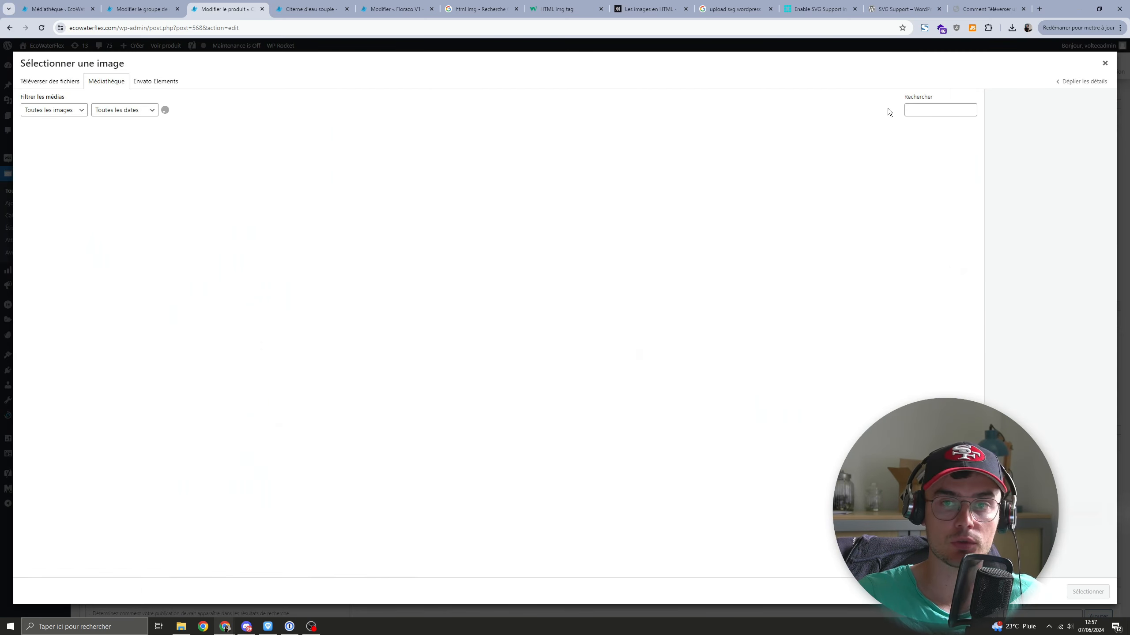
left_click(914, 111)
type("svg")
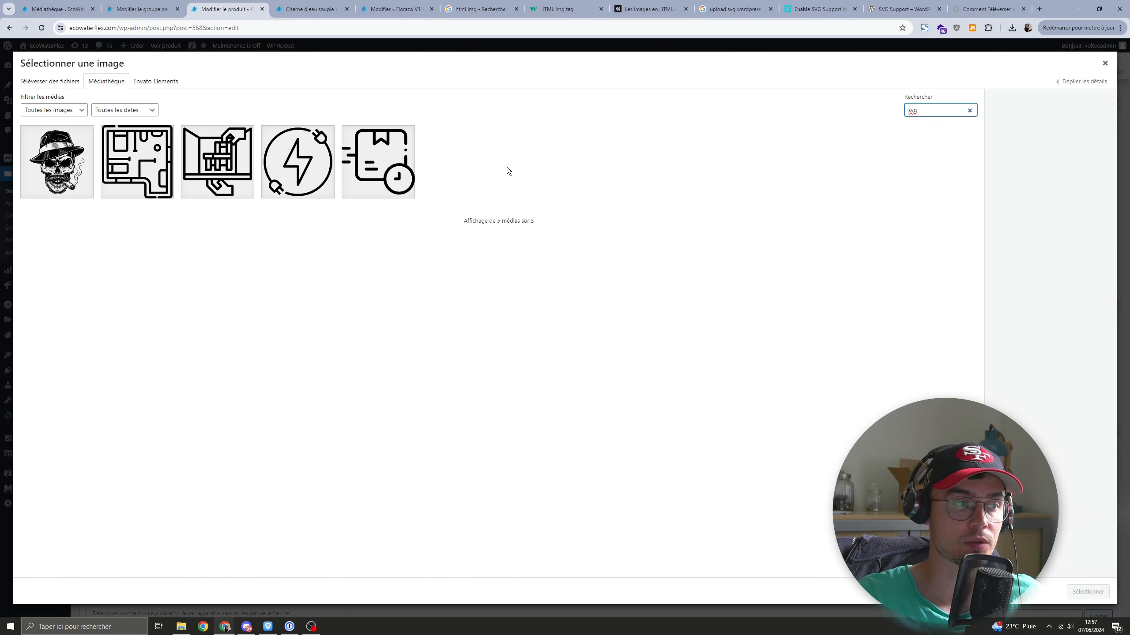
Step: Inspect the title of fast-delivery.svg and close the media library without choosing an image
left_click(393, 164)
double_click(1073, 242)
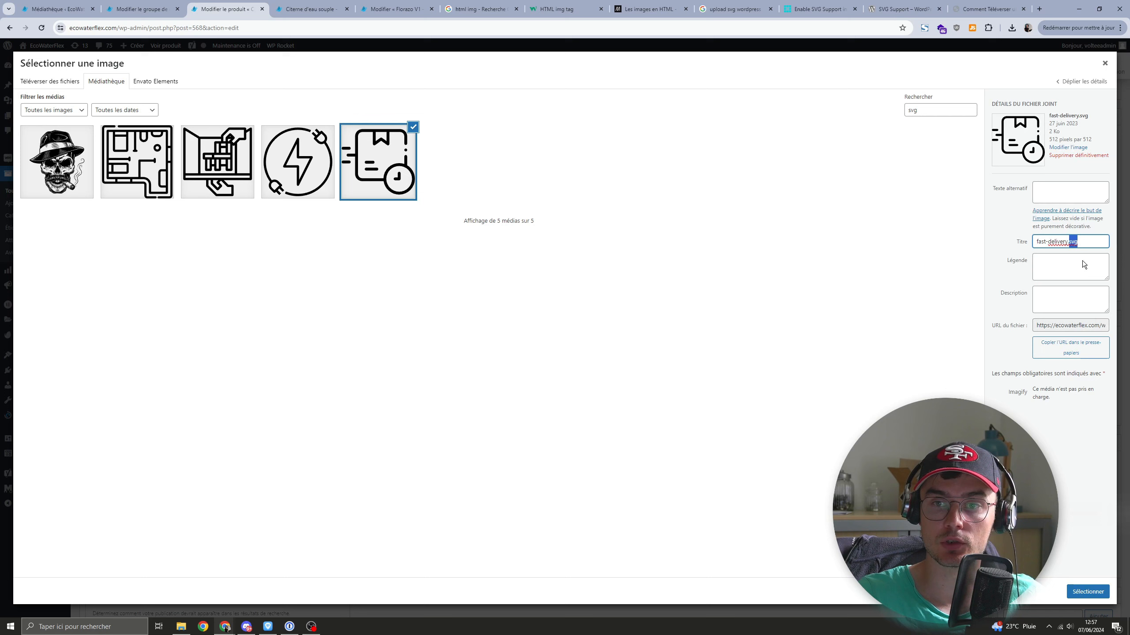
left_click(861, 267)
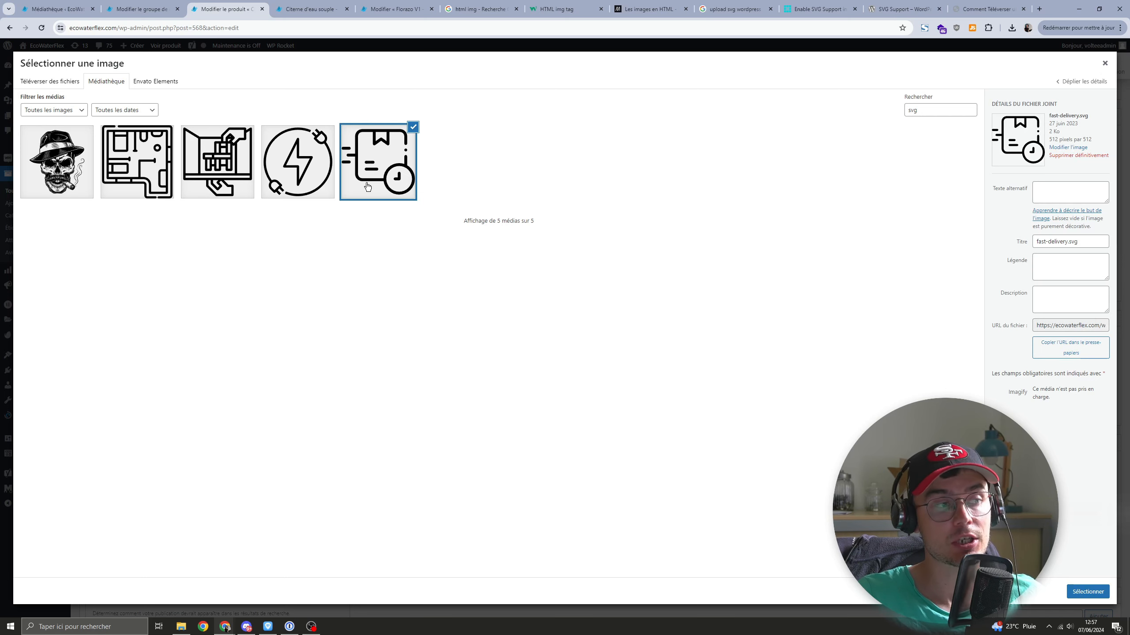
left_click(1095, 66)
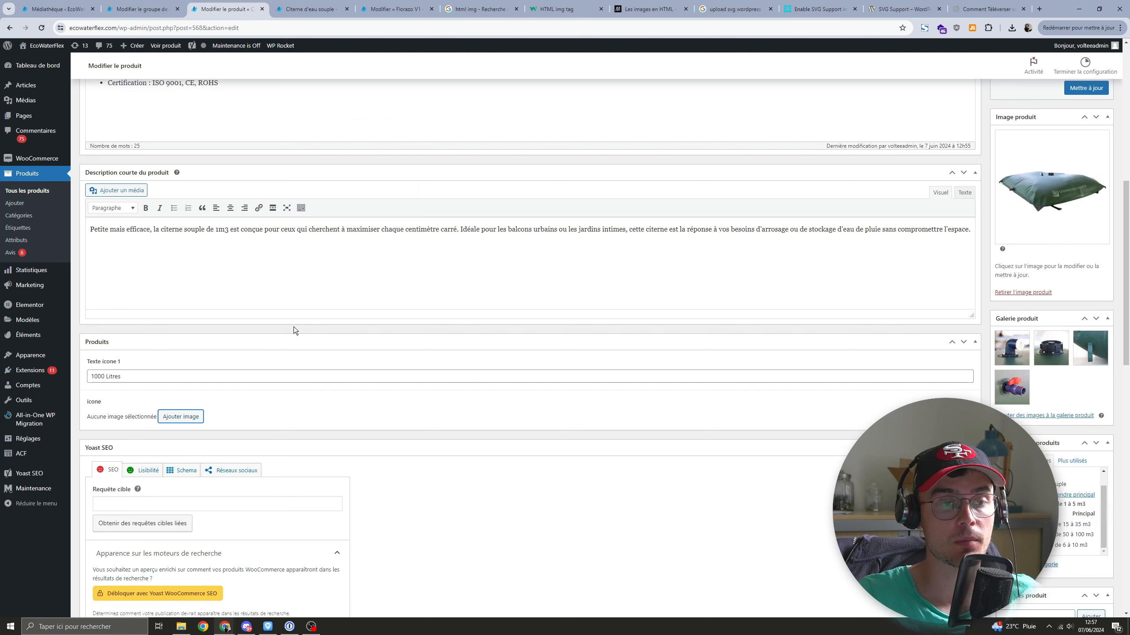
Step: Switch to Discord to review the example product pictograms, and return to the browser
key("alt+Tab")
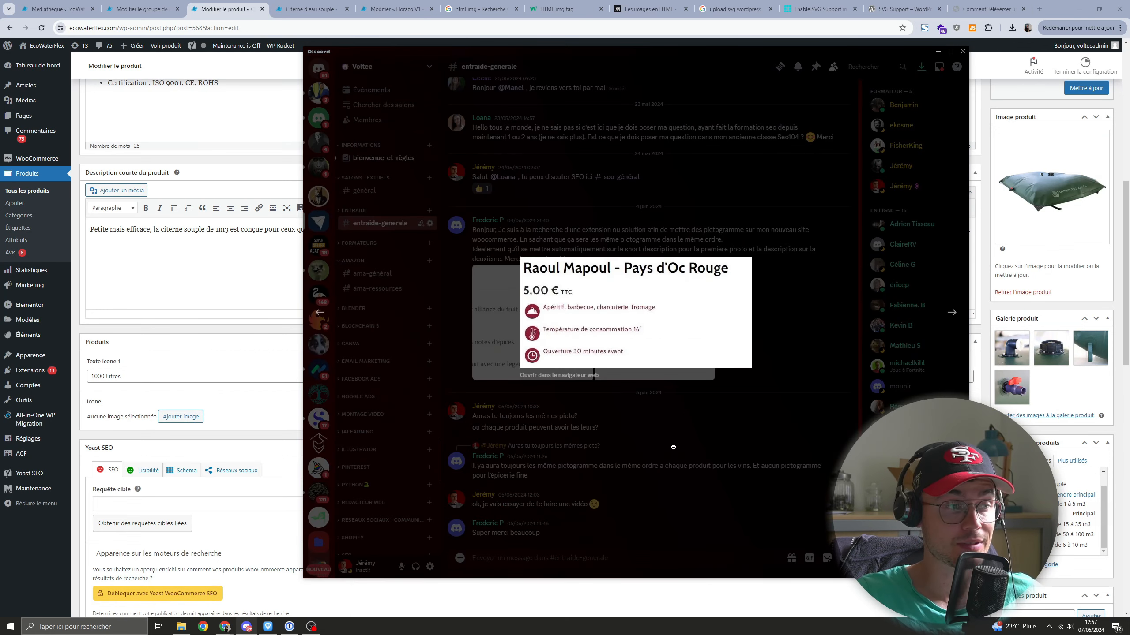
left_click(224, 395)
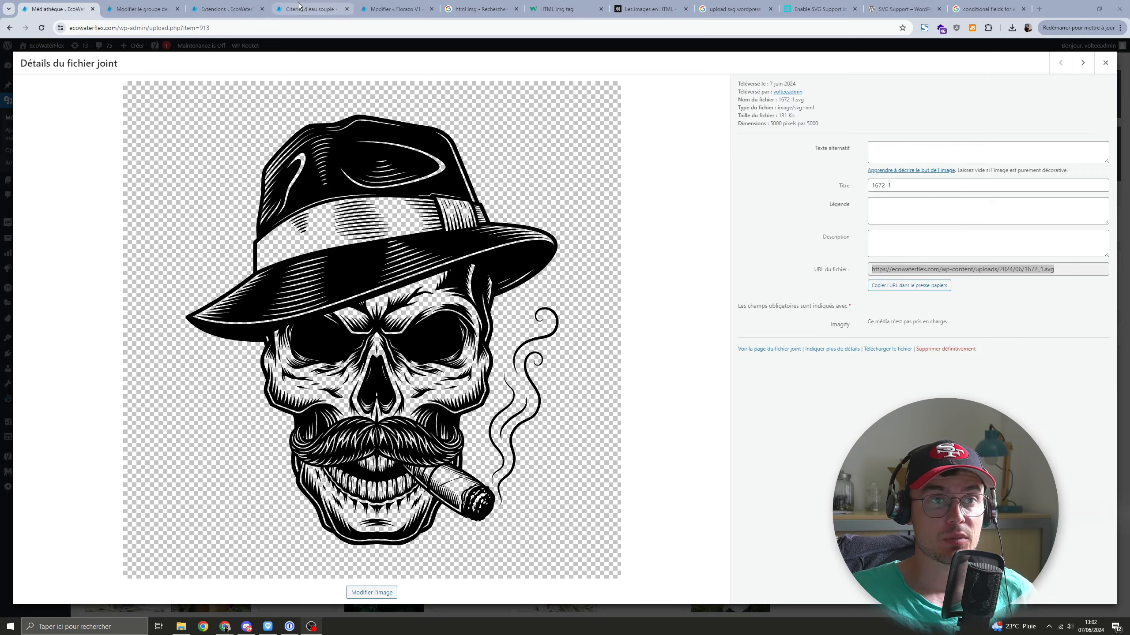
Step: Switch to the 1000 litres product's front-end page, reload it and check the area around the product summary
left_click(311, 9)
left_click(37, 32)
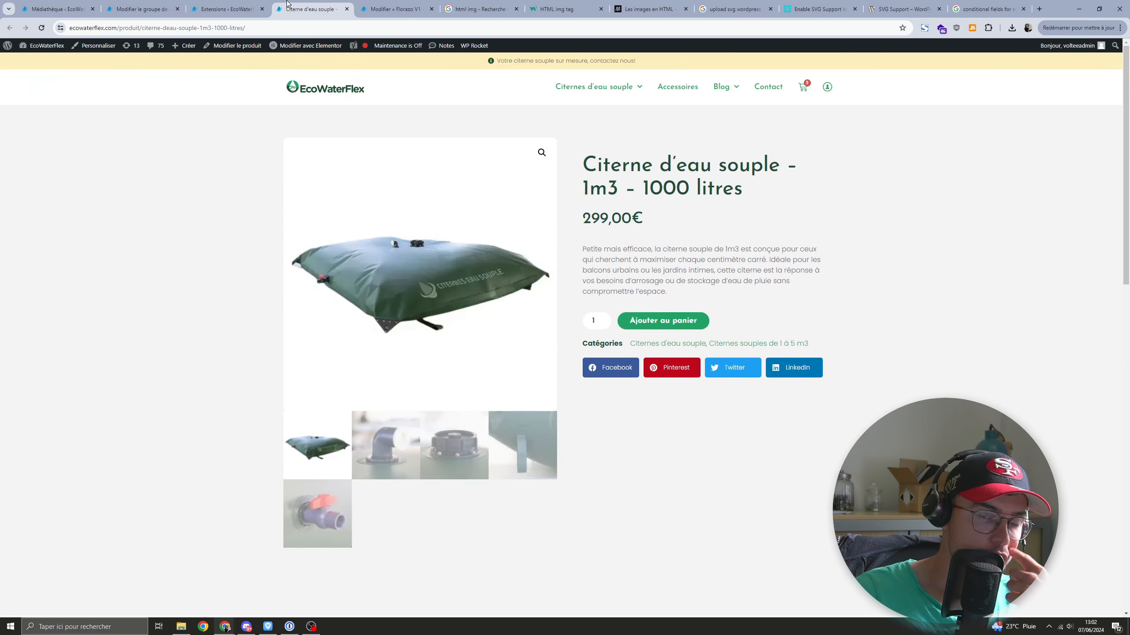
scroll(300, 243, "down", 3)
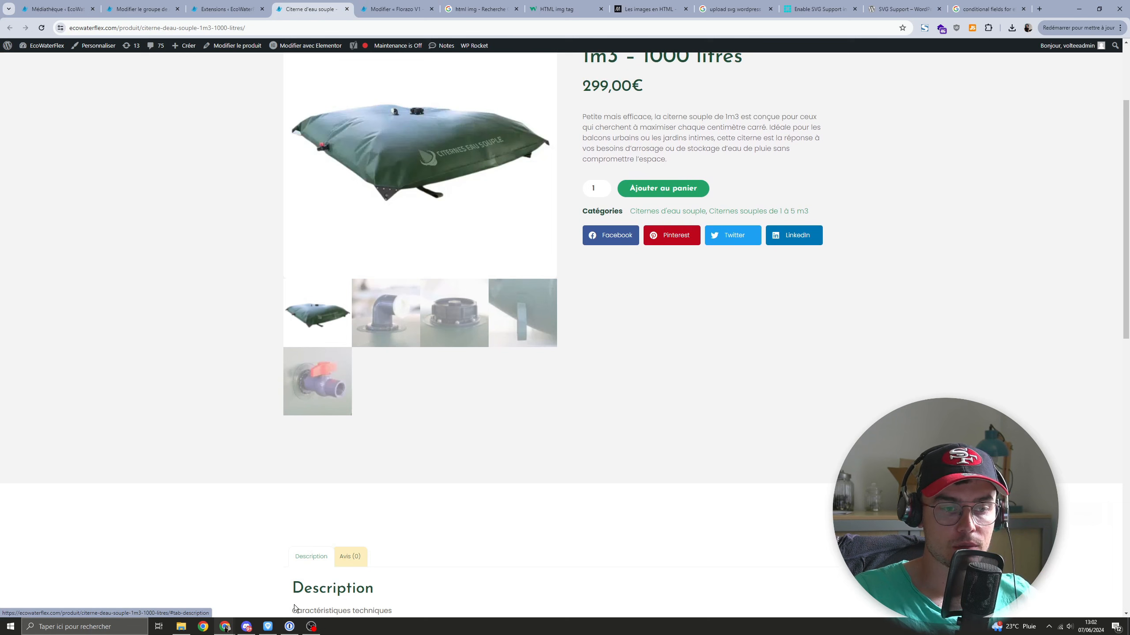